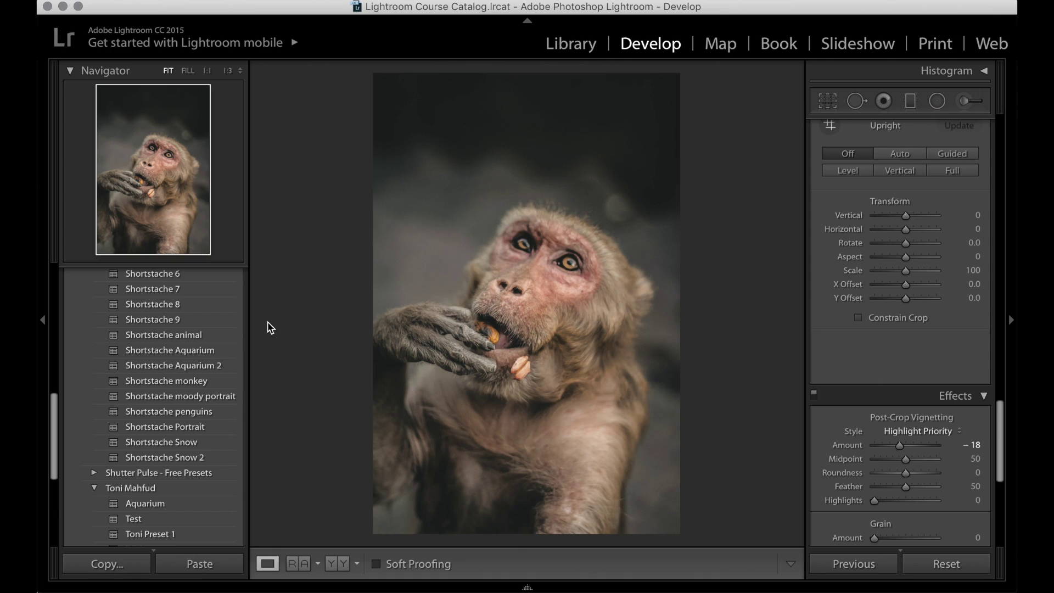
- Compare the edited monkey photo with its unedited original several times
{"action": "key", "text": "backslash"}
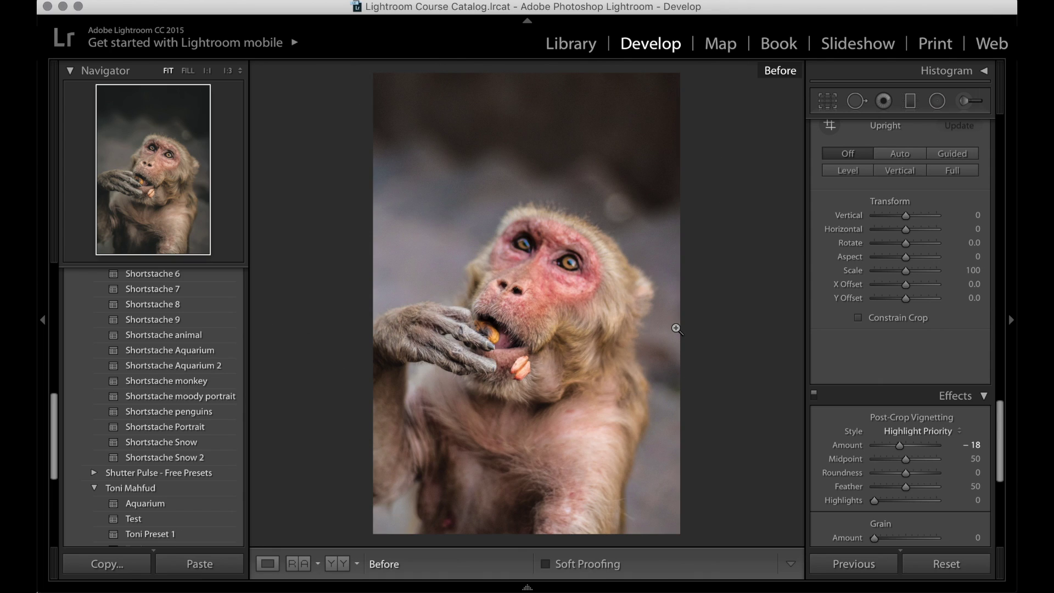
{"action": "key", "text": "backslash"}
{"action": "key", "text": "backslash"}
{"action": "key", "text": "backslash"}
{"action": "key", "text": "backslash"}
{"action": "key", "text": "backslash"}
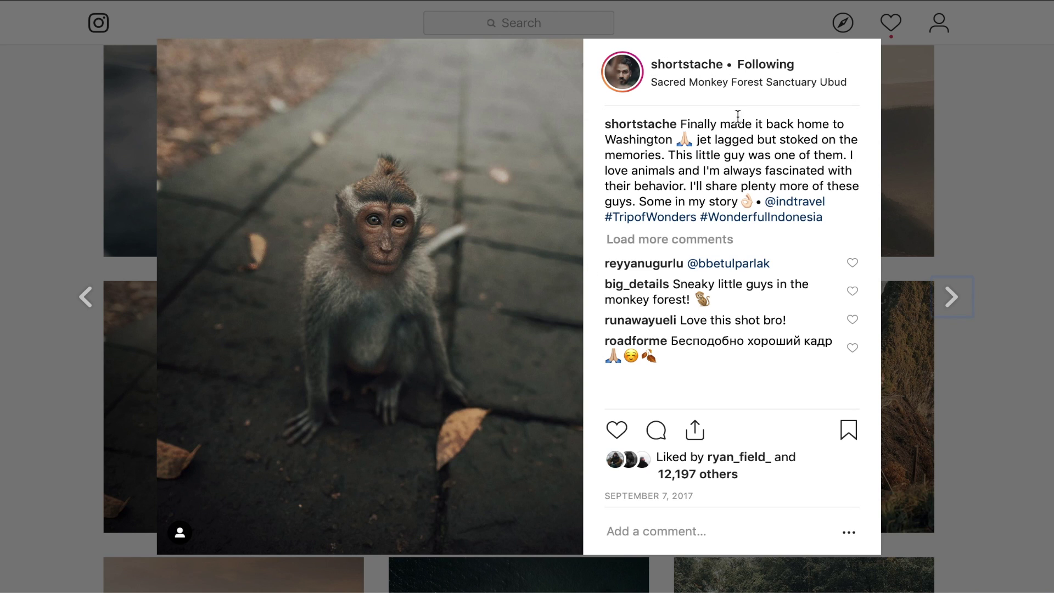
- Close the open monkey post on Instagram, browse back through the shortstache photo grid and select another post
{"action": "left_click", "coordinate": [997, 171]}
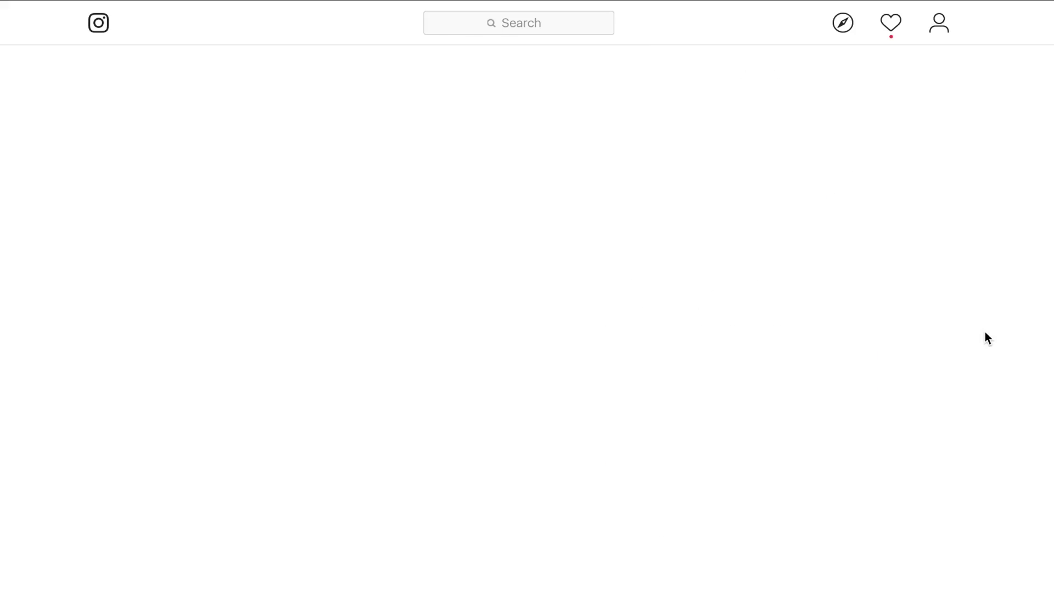
{"action": "scroll", "coordinate": [981, 227], "scroll_direction": "up", "scroll_amount": 10}
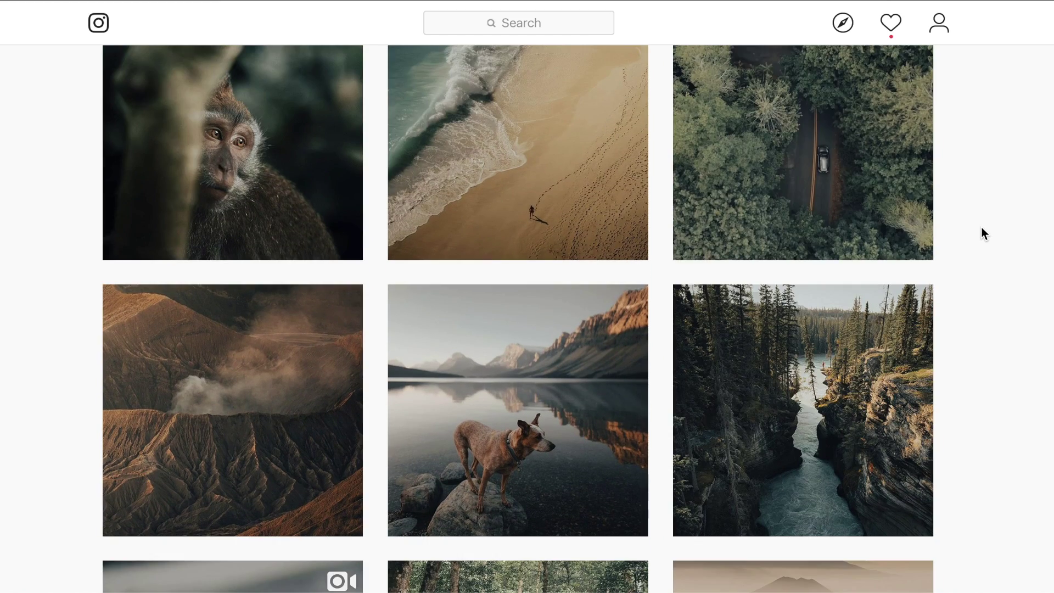
{"action": "scroll", "coordinate": [981, 227], "scroll_direction": "up", "scroll_amount": 5}
{"action": "left_click", "coordinate": [337, 219]}
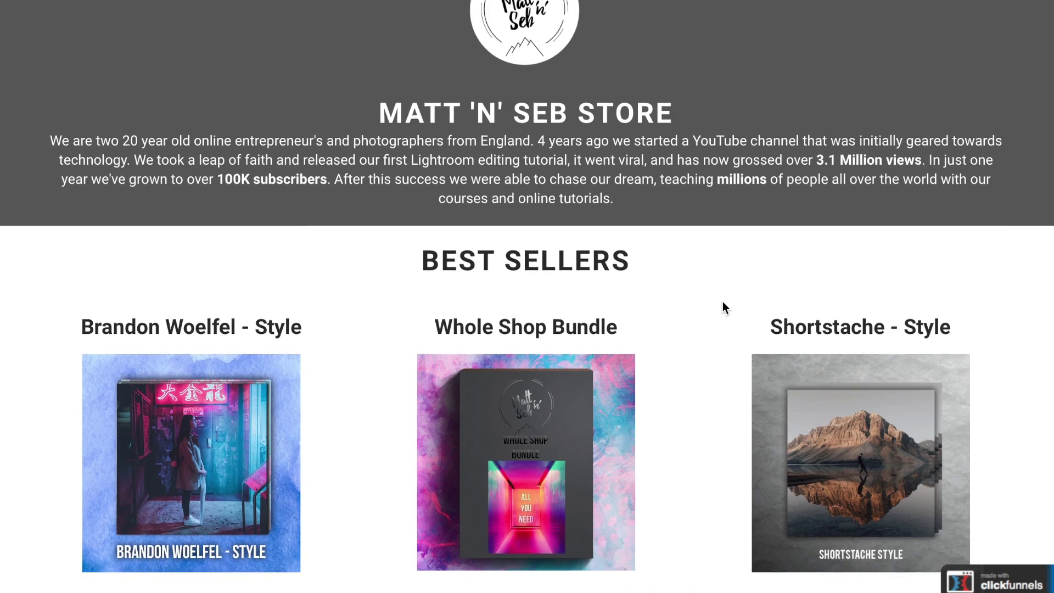
- Examine the Matt 'n' Seb store page from the best sellers through the statistics, student opinions and before-and-after examples
{"action": "scroll", "coordinate": [722, 306], "scroll_direction": "down", "scroll_amount": 10}
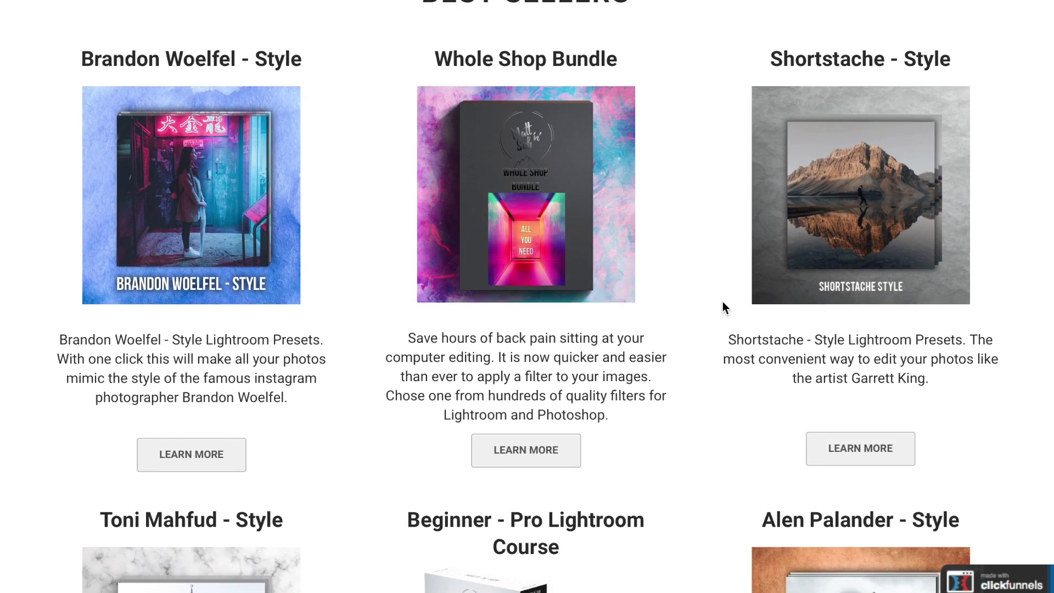
{"action": "scroll", "coordinate": [722, 306], "scroll_direction": "down", "scroll_amount": 12}
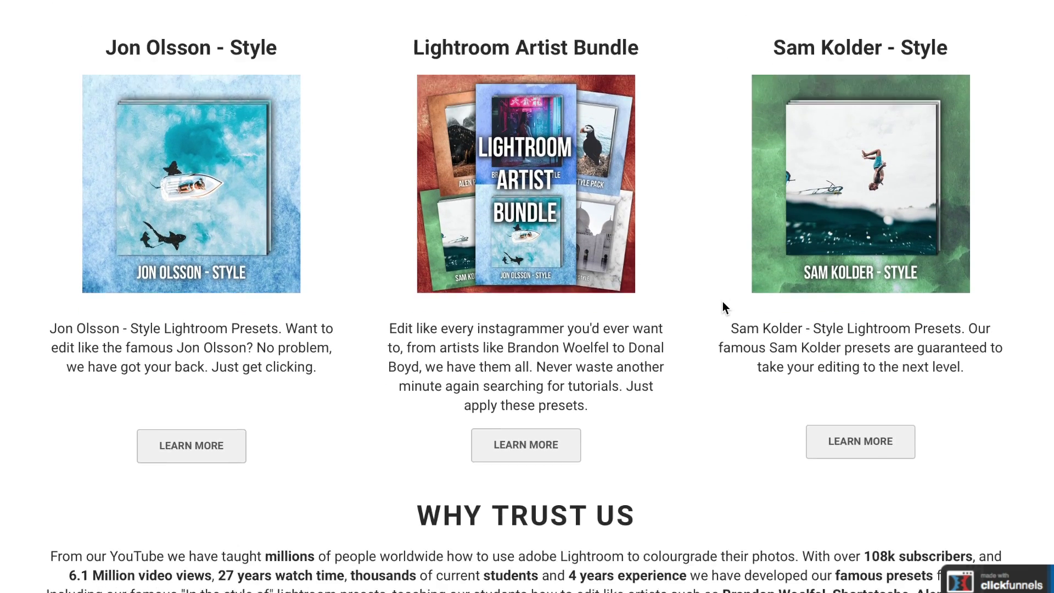
{"action": "scroll", "coordinate": [722, 303], "scroll_direction": "down", "scroll_amount": 2}
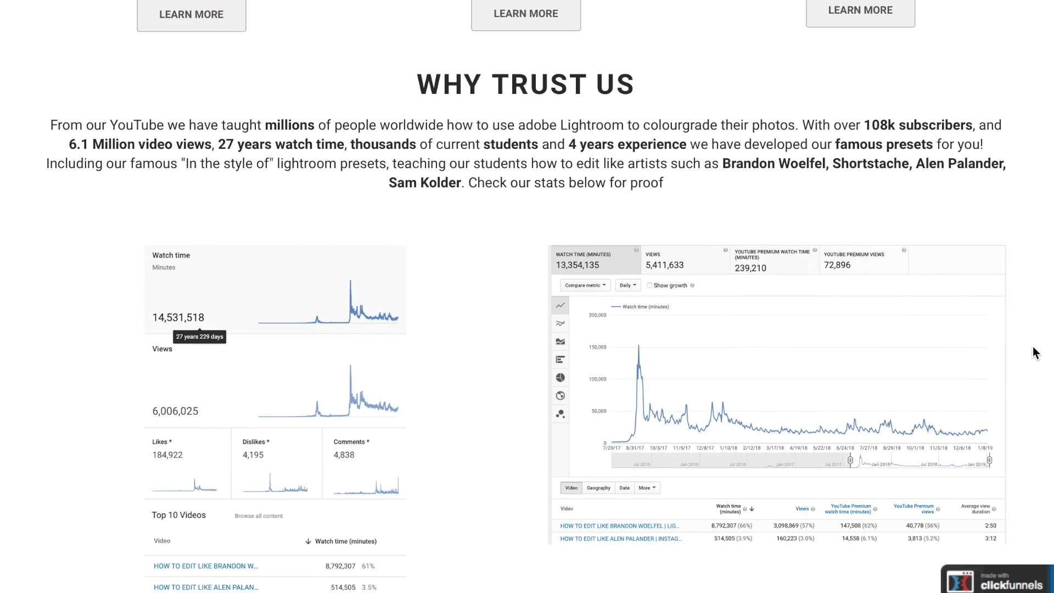
{"action": "scroll", "coordinate": [1036, 353], "scroll_direction": "down", "scroll_amount": 8}
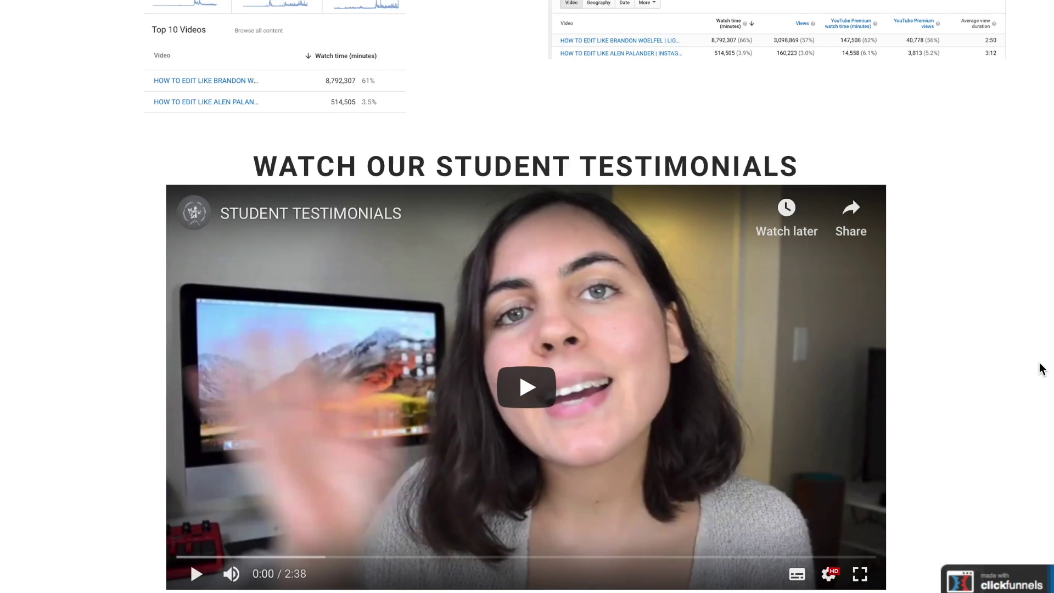
{"action": "scroll", "coordinate": [1042, 369], "scroll_direction": "down", "scroll_amount": 12}
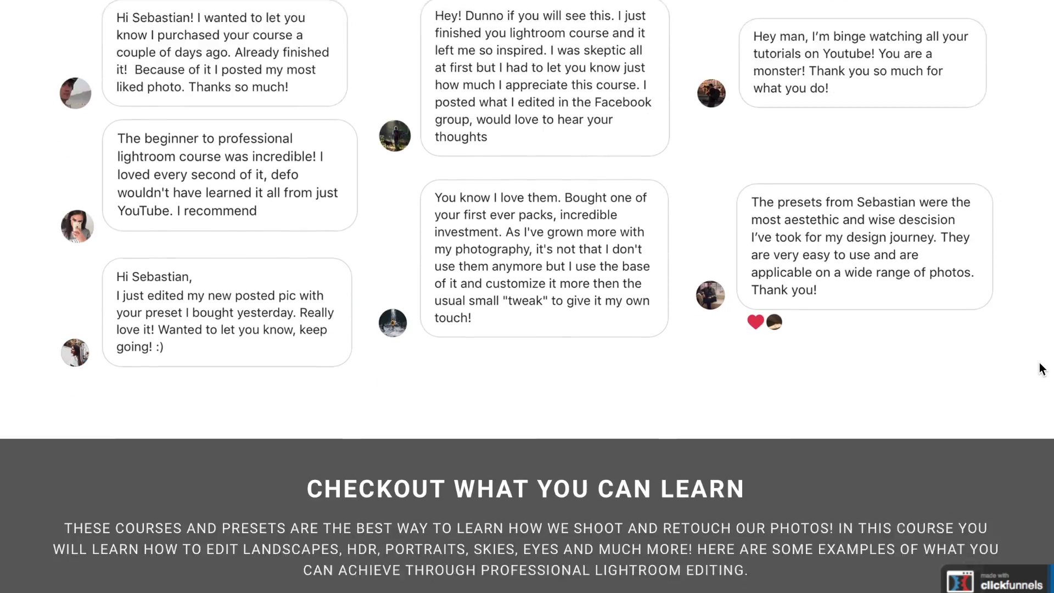
{"action": "scroll", "coordinate": [1042, 369], "scroll_direction": "down", "scroll_amount": 12}
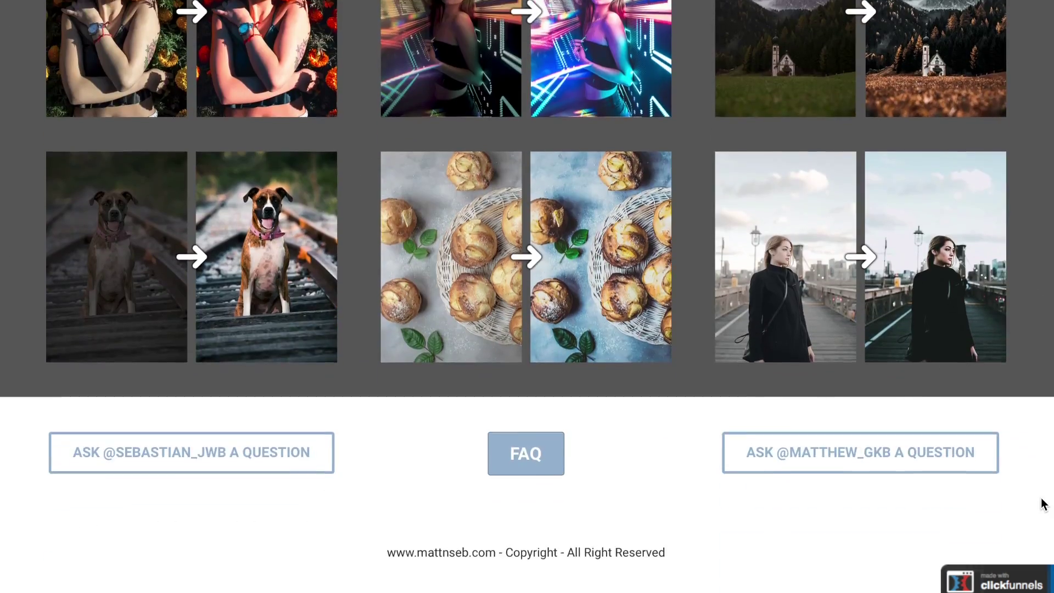
- Return to the store's best sellers and open the Whole Shop Bundle product page
{"action": "scroll", "coordinate": [1044, 504], "scroll_direction": "up", "scroll_amount": 12}
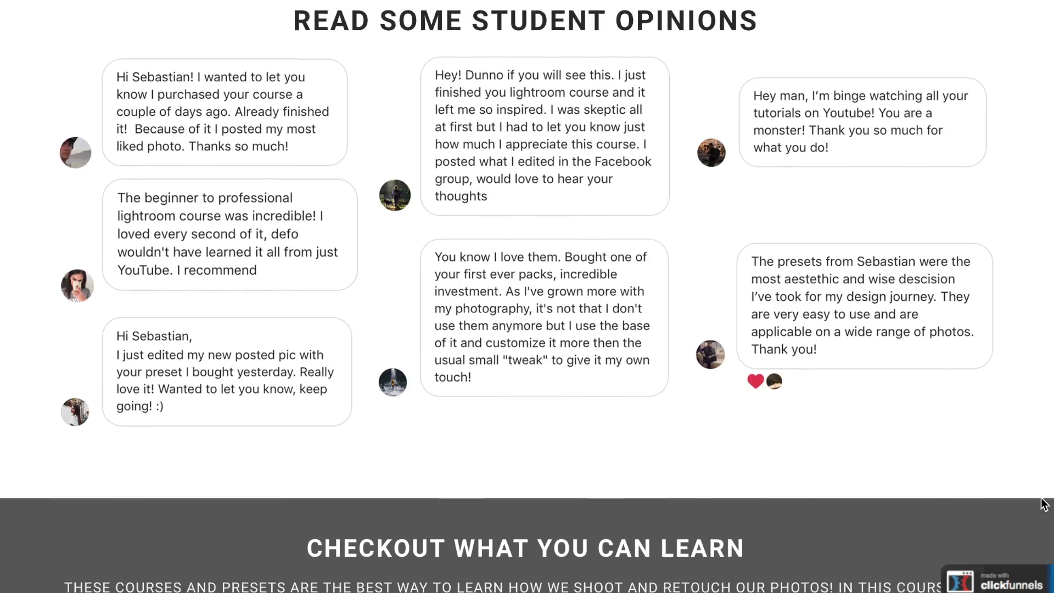
{"action": "scroll", "coordinate": [1044, 504], "scroll_direction": "up", "scroll_amount": 18}
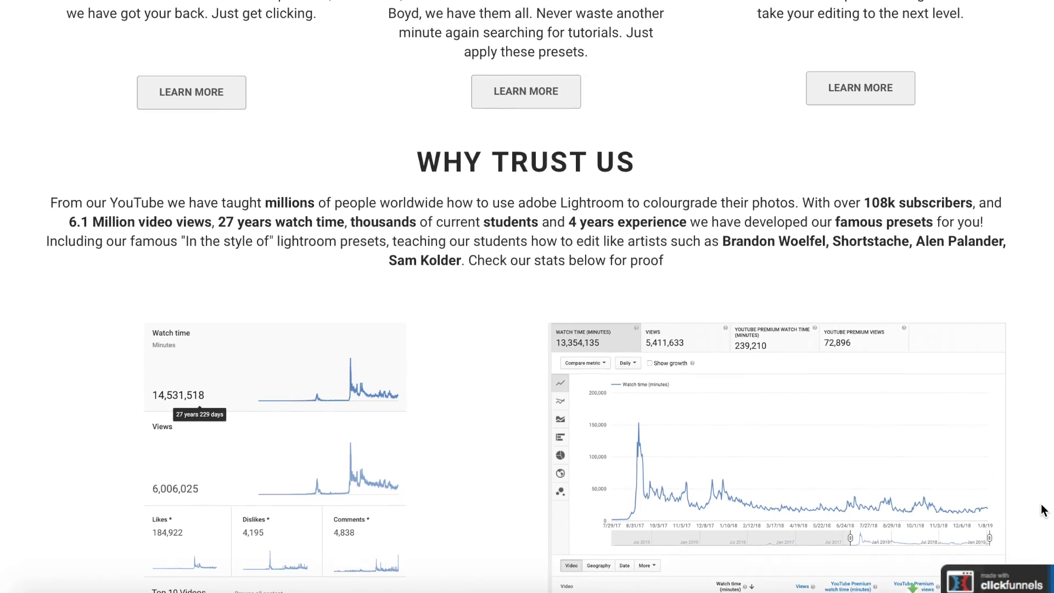
{"action": "scroll", "coordinate": [1044, 511], "scroll_direction": "up", "scroll_amount": 16}
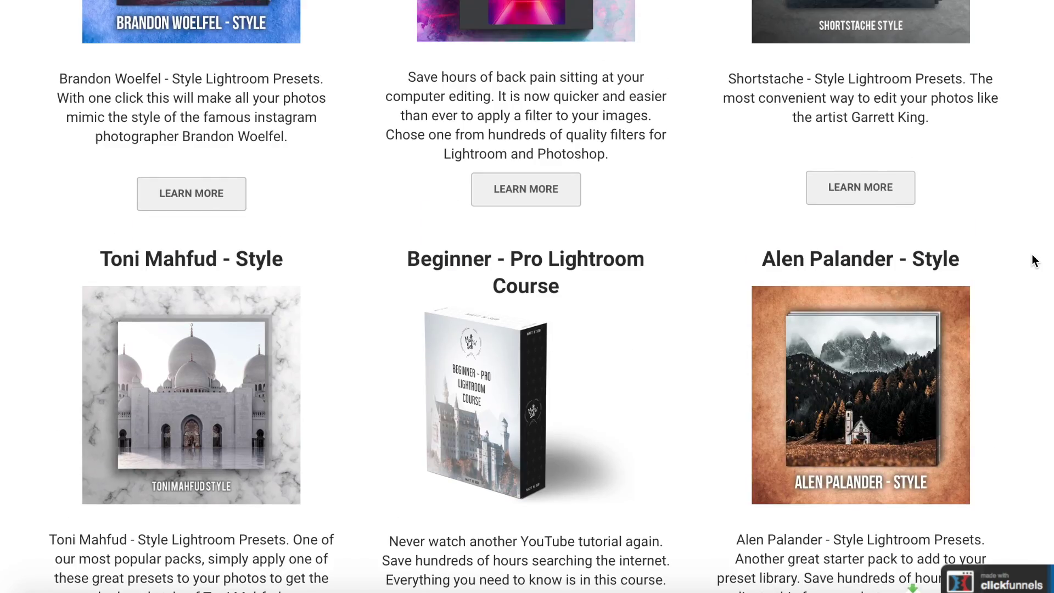
{"action": "scroll", "coordinate": [1035, 261], "scroll_direction": "up", "scroll_amount": 5}
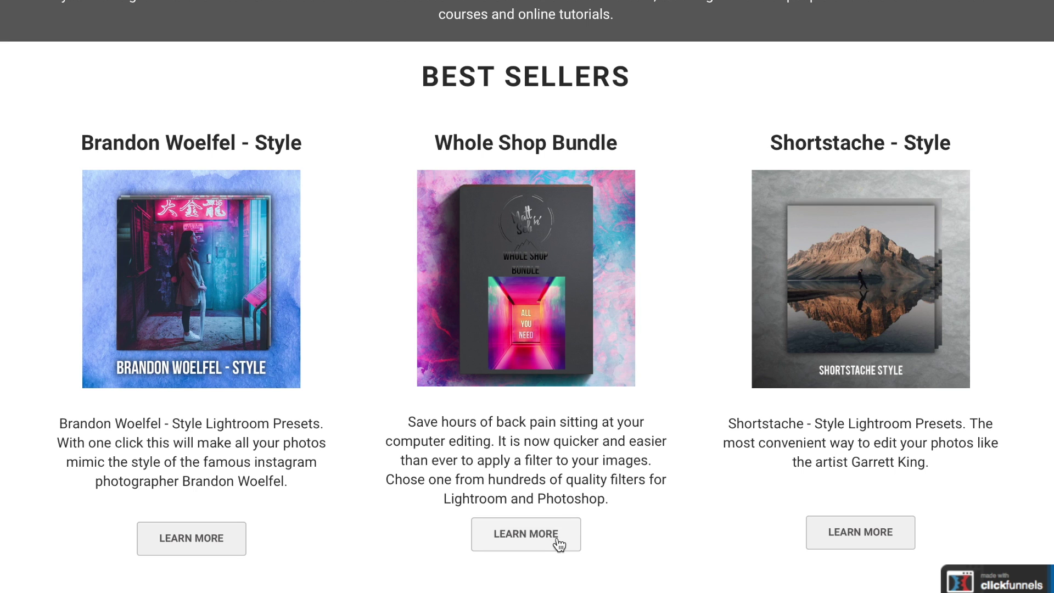
{"action": "left_click", "coordinate": [558, 541]}
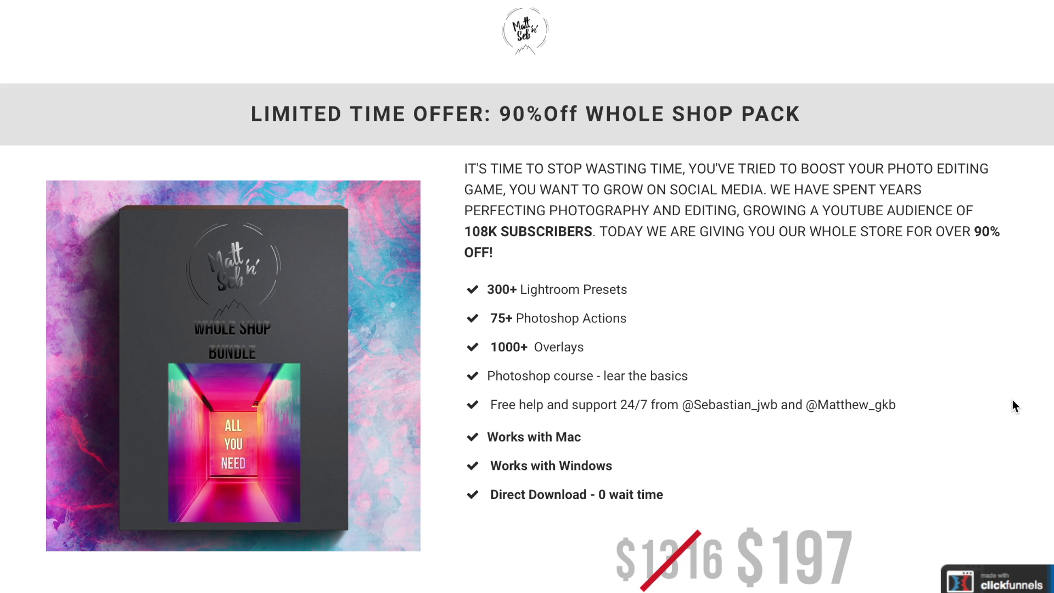
- Examine the Whole Shop Bundle's offer, price, free tutorial section and included preset packs
{"action": "scroll", "coordinate": [1012, 401], "scroll_direction": "down", "scroll_amount": 3}
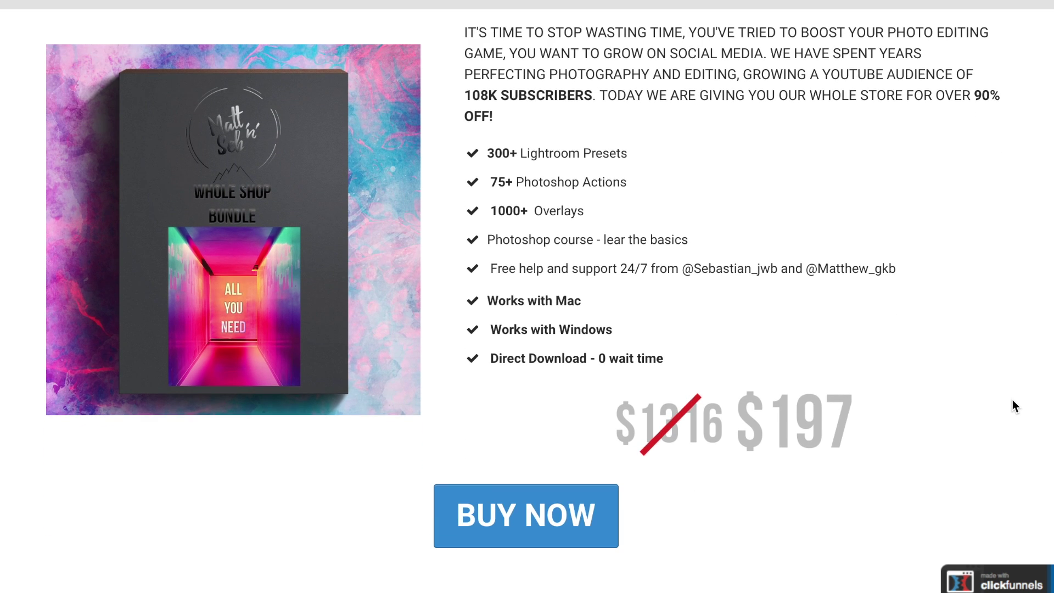
{"action": "scroll", "coordinate": [1013, 401], "scroll_direction": "down", "scroll_amount": 6}
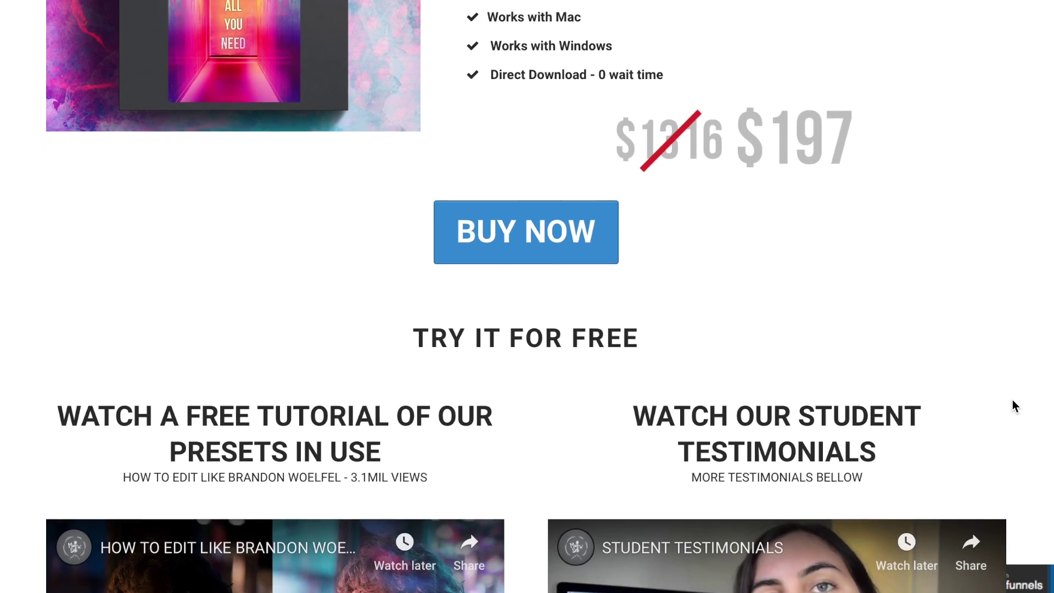
{"action": "scroll", "coordinate": [1046, 454], "scroll_direction": "down", "scroll_amount": 3}
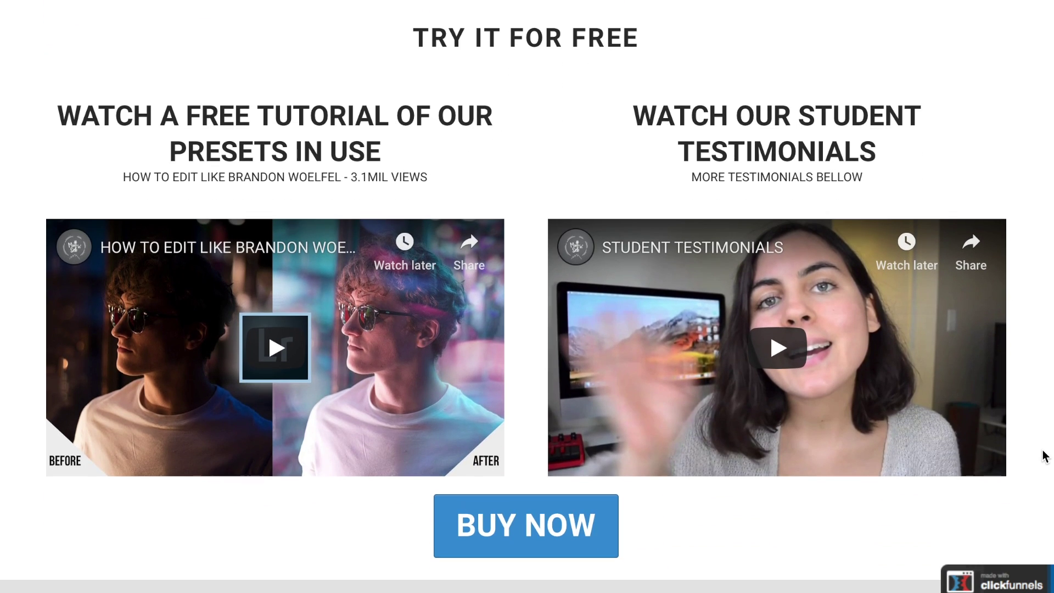
{"action": "scroll", "coordinate": [1046, 456], "scroll_direction": "down", "scroll_amount": 6}
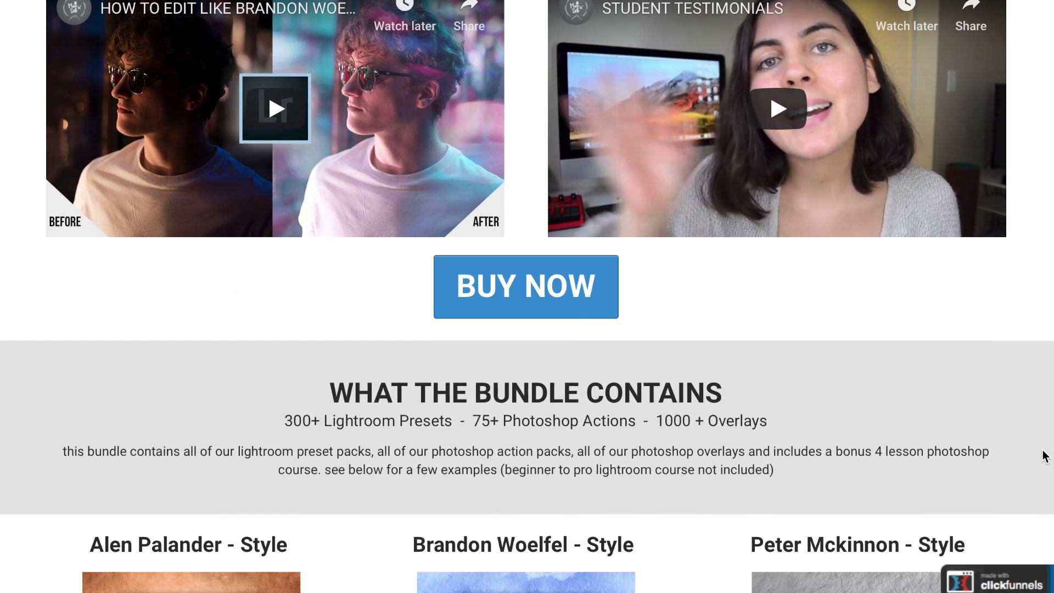
{"action": "scroll", "coordinate": [1046, 455], "scroll_direction": "down", "scroll_amount": 3}
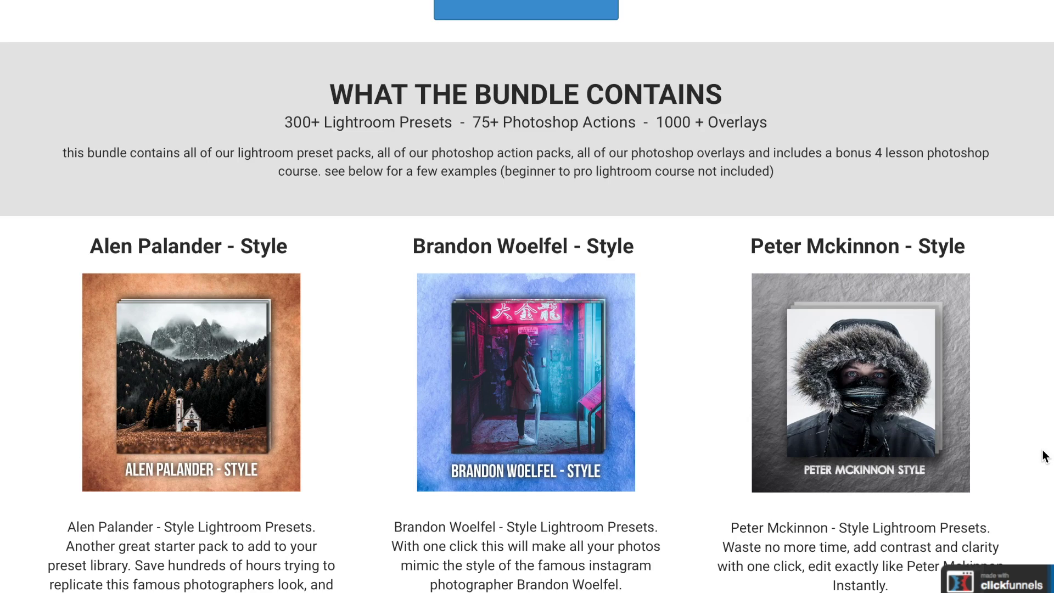
{"action": "scroll", "coordinate": [1044, 456], "scroll_direction": "down", "scroll_amount": 4}
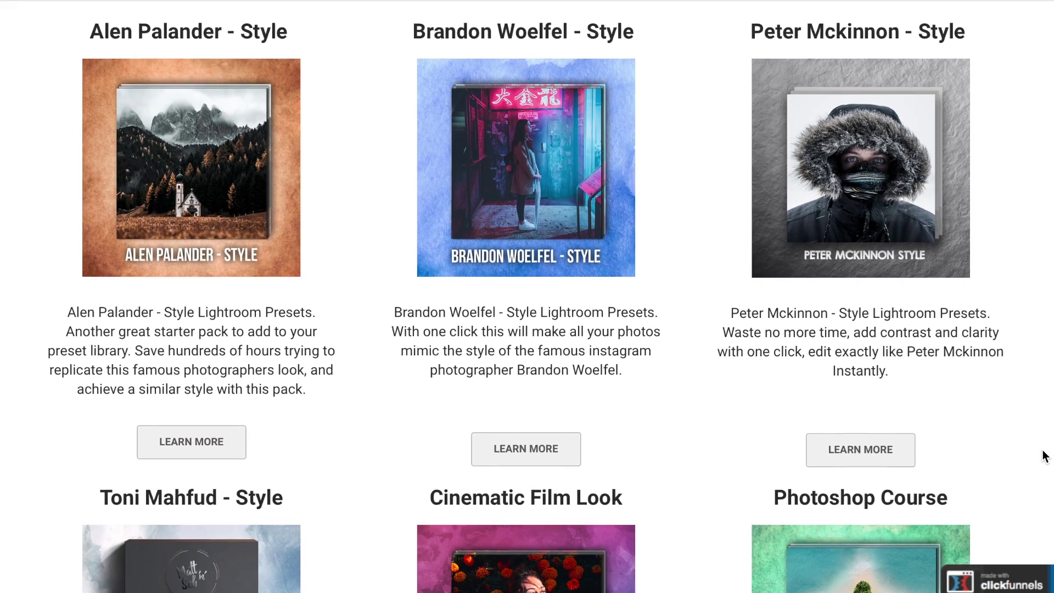
{"action": "scroll", "coordinate": [1044, 456], "scroll_direction": "down", "scroll_amount": 3}
{"action": "scroll", "coordinate": [1045, 457], "scroll_direction": "up", "scroll_amount": 6}
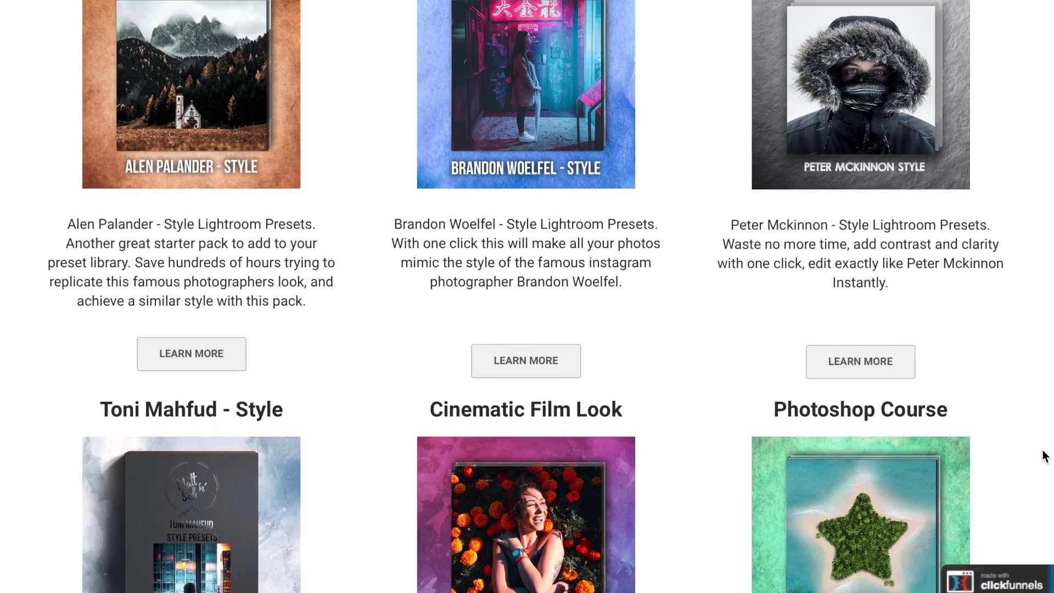
{"action": "scroll", "coordinate": [1045, 456], "scroll_direction": "down", "scroll_amount": 6}
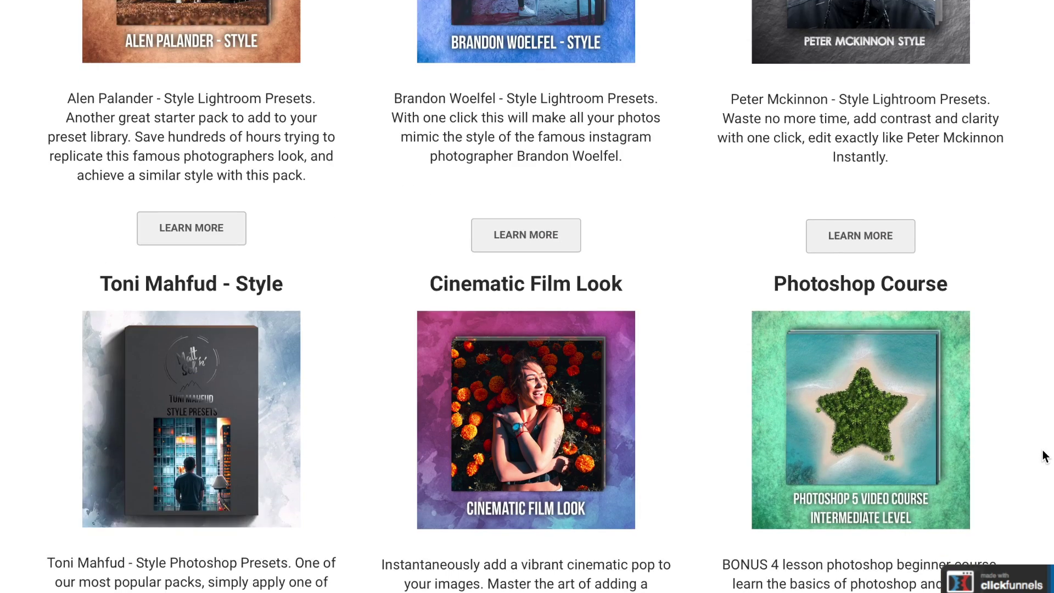
- Examine the bundle page's channel statistics, student testimonials, before-and-after gallery and frequently asked questions, and return toward the page start
{"action": "scroll", "coordinate": [1045, 456], "scroll_direction": "down", "scroll_amount": 7}
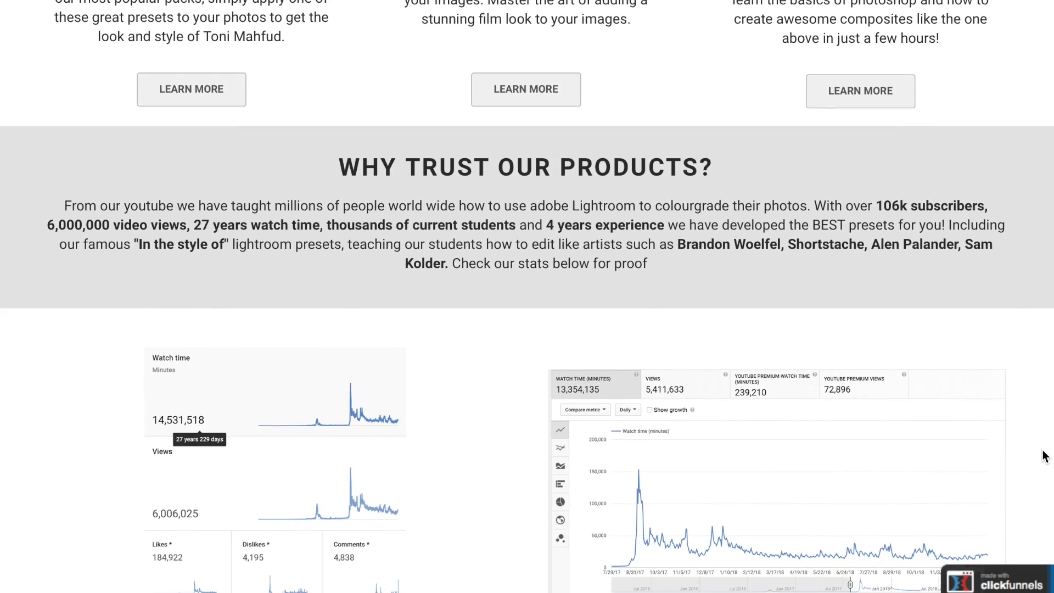
{"action": "scroll", "coordinate": [1045, 456], "scroll_direction": "down", "scroll_amount": 9}
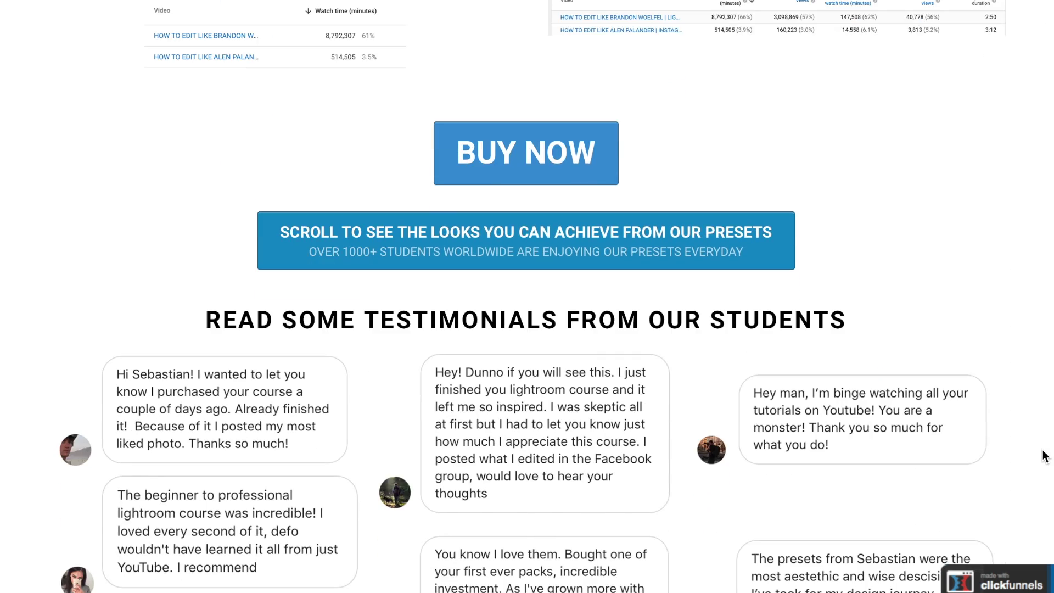
{"action": "scroll", "coordinate": [1045, 457], "scroll_direction": "down", "scroll_amount": 7}
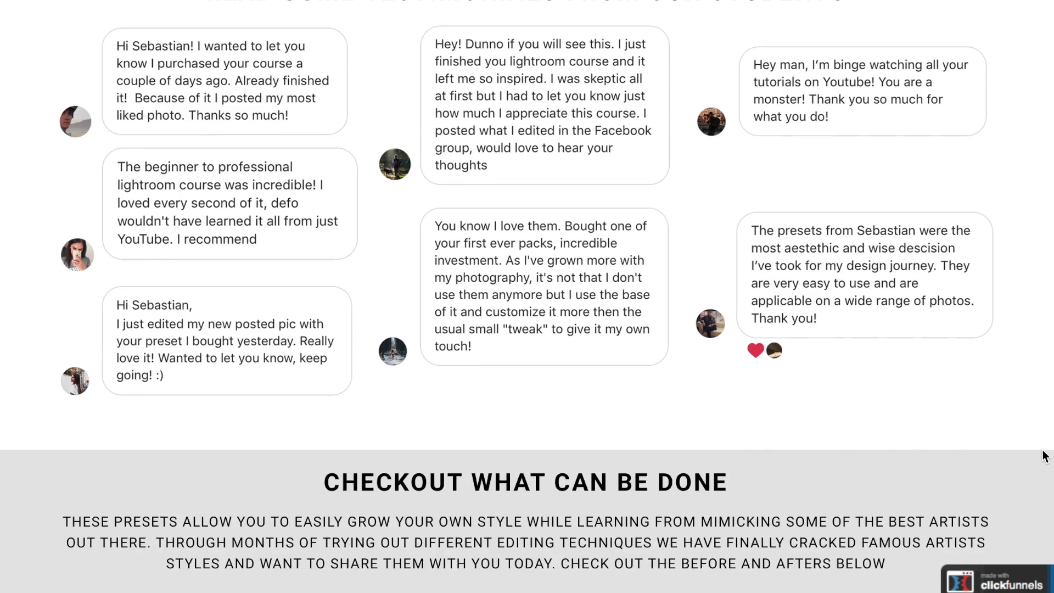
{"action": "scroll", "coordinate": [1045, 457], "scroll_direction": "down", "scroll_amount": 4}
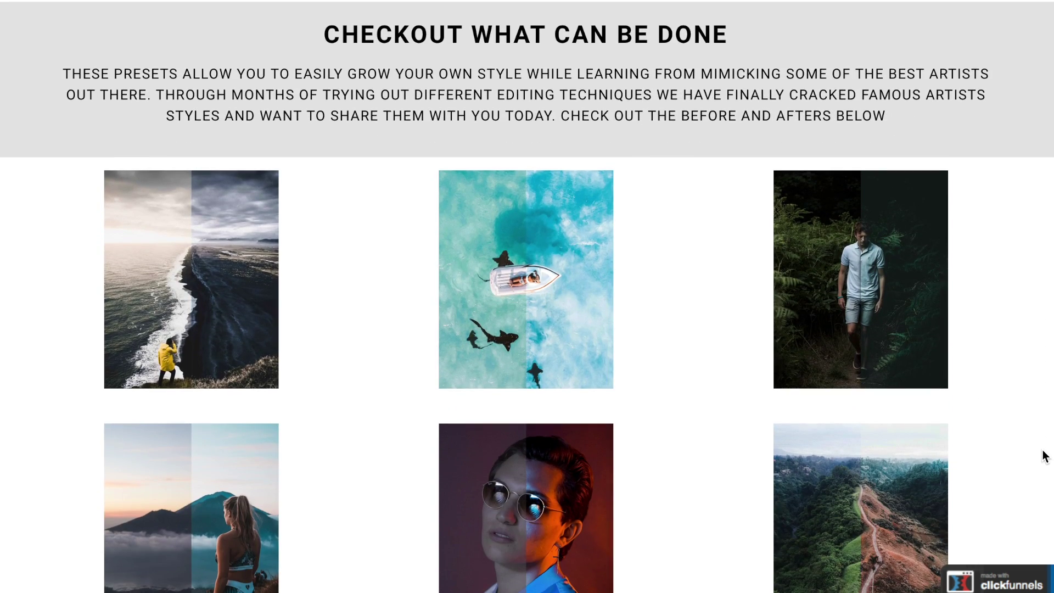
{"action": "scroll", "coordinate": [1045, 456], "scroll_direction": "down", "scroll_amount": 1}
{"action": "scroll", "coordinate": [1045, 456], "scroll_direction": "down", "scroll_amount": 3}
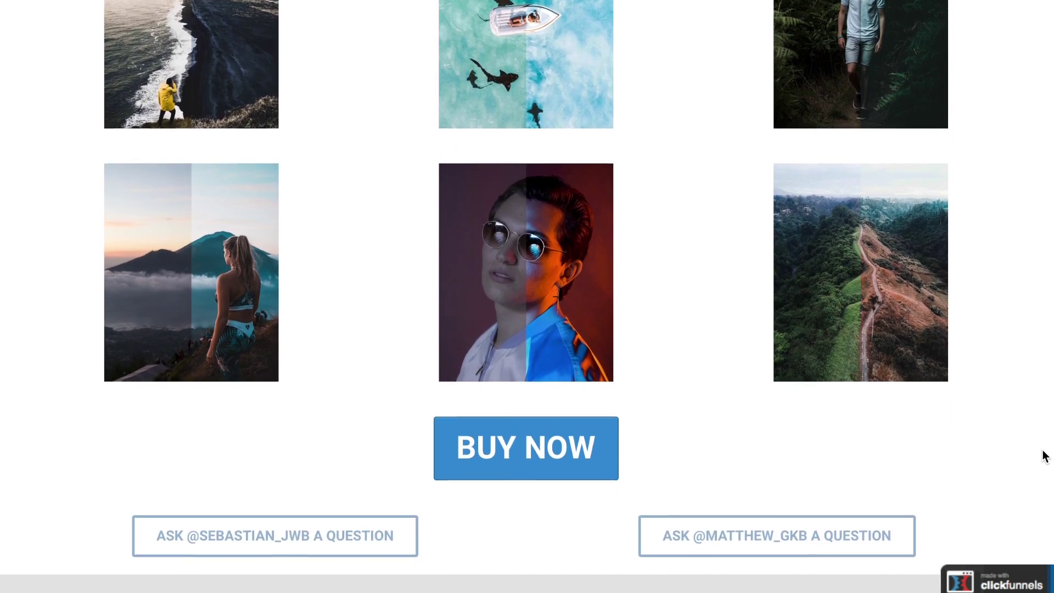
{"action": "scroll", "coordinate": [1044, 456], "scroll_direction": "up", "scroll_amount": 4}
{"action": "scroll", "coordinate": [1045, 456], "scroll_direction": "down", "scroll_amount": 15}
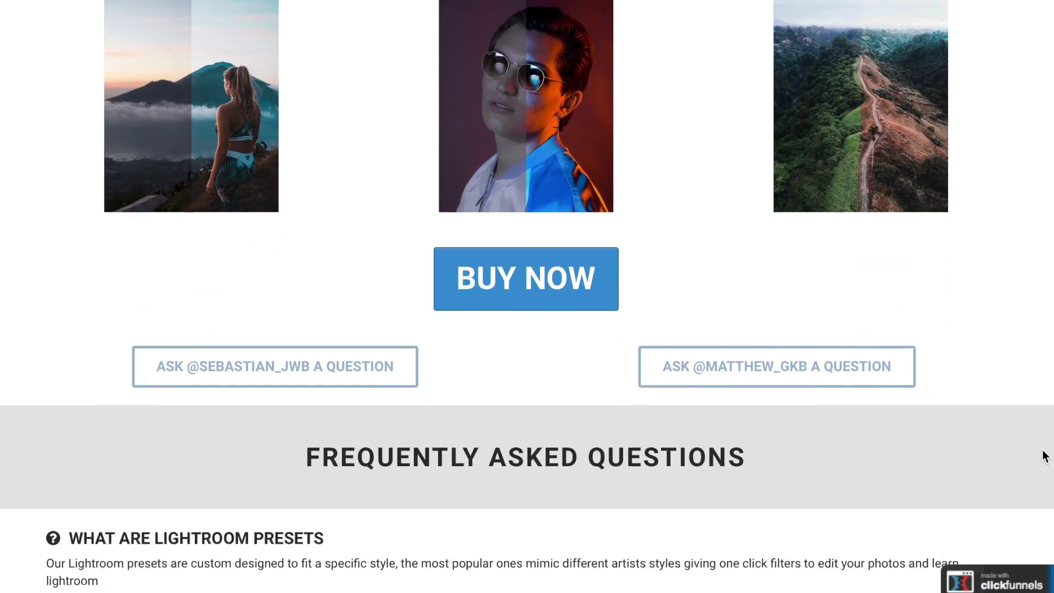
{"action": "scroll", "coordinate": [1045, 456], "scroll_direction": "down", "scroll_amount": 15}
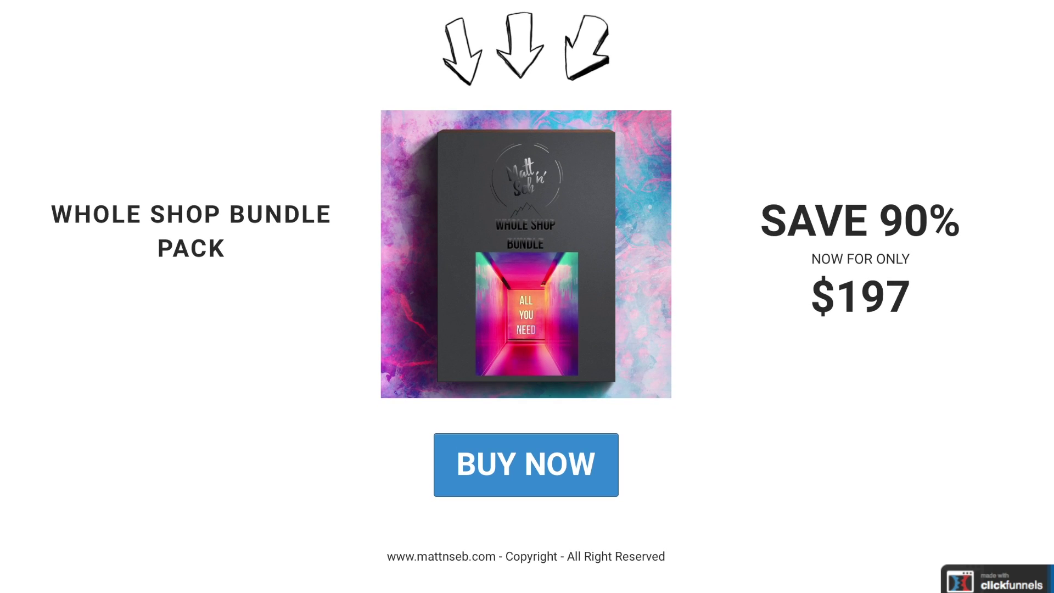
{"action": "scroll", "coordinate": [762, 91], "scroll_direction": "up", "scroll_amount": 20}
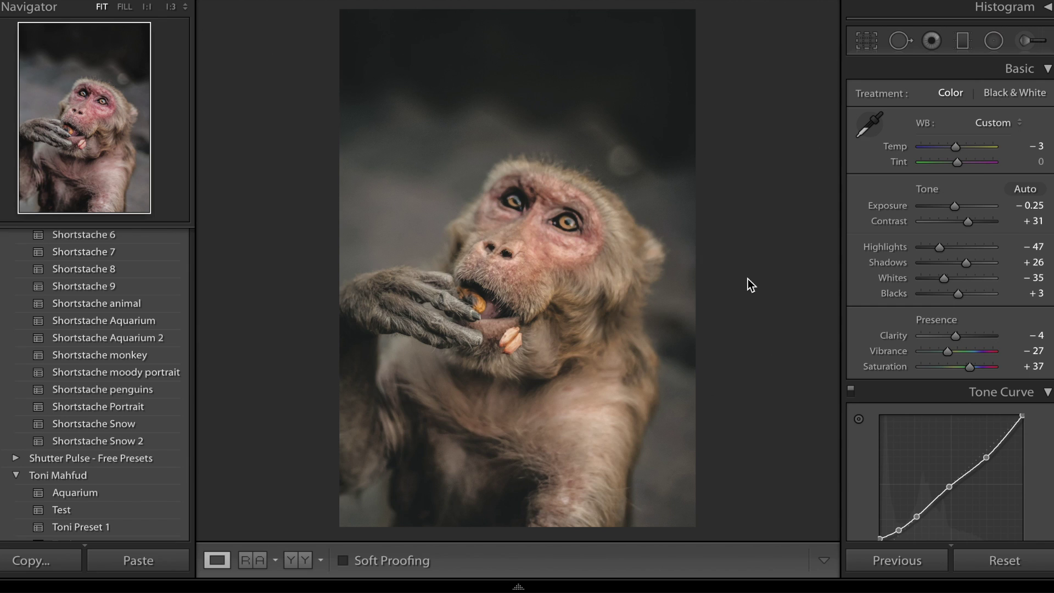
- Compare the before and after views in Lightroom, and apply the Shortstache penguins preset to the penguin photo
{"action": "key", "text": "backslash"}
{"action": "key", "text": "backslash"}
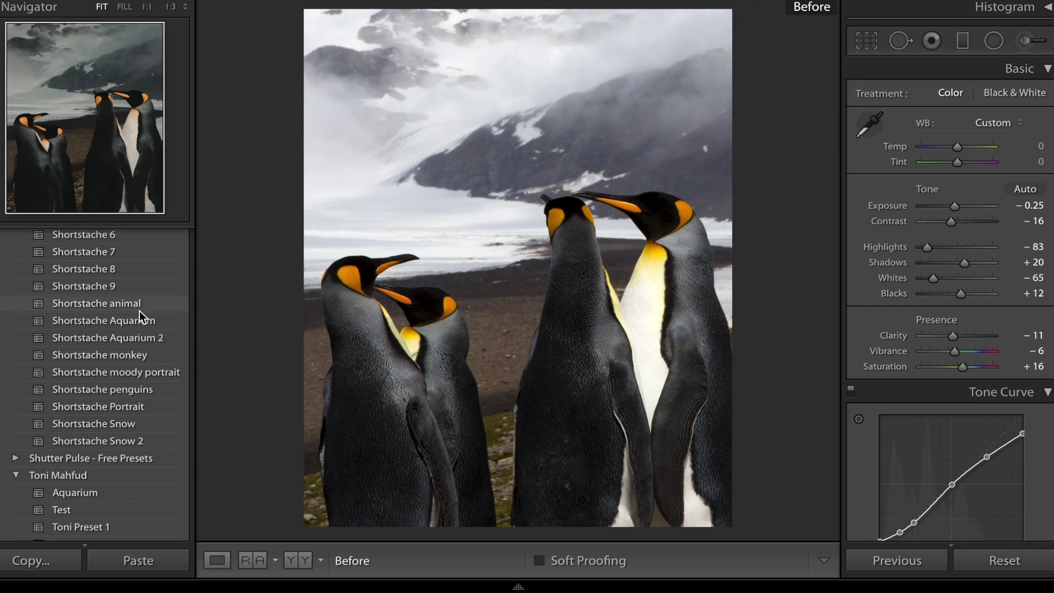
{"action": "scroll", "coordinate": [141, 317], "scroll_direction": "up", "scroll_amount": 1}
{"action": "scroll", "coordinate": [144, 363], "scroll_direction": "up", "scroll_amount": 1}
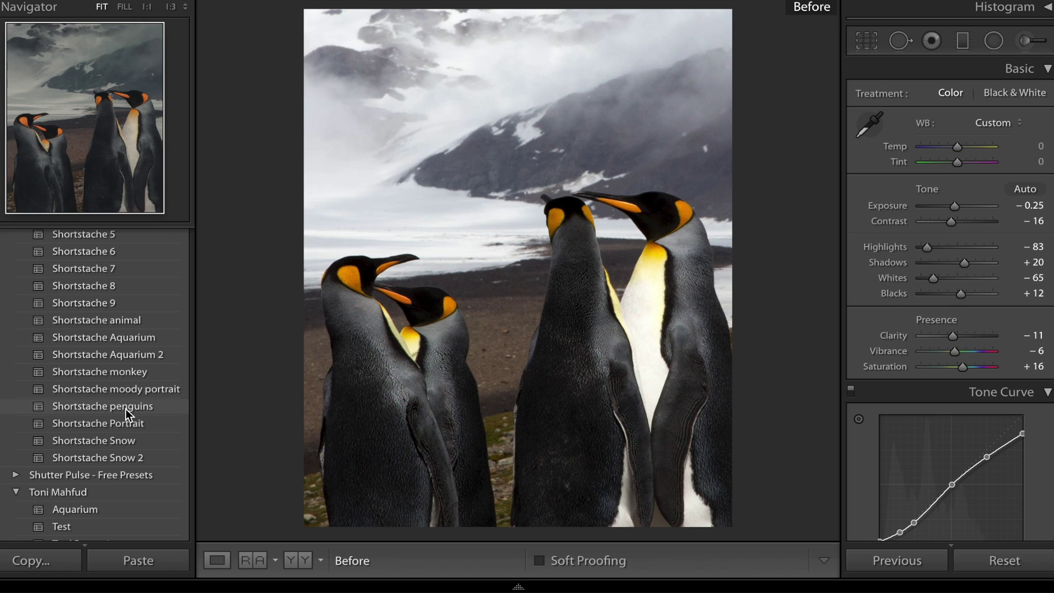
{"action": "left_click", "coordinate": [127, 410]}
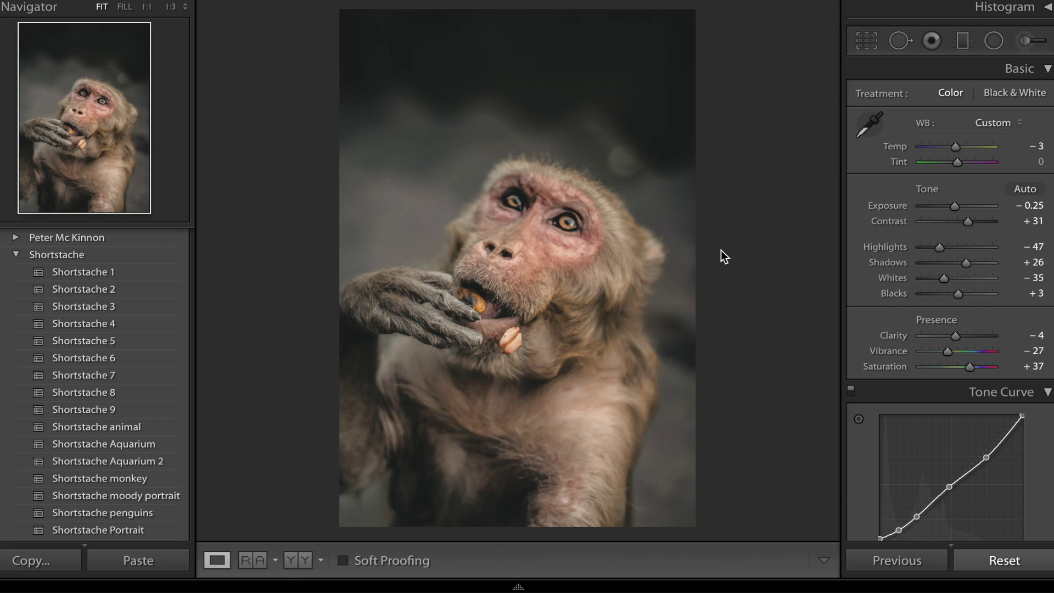
- Reset all develop adjustments on the monkey photo
{"action": "key", "text": "ctrl+shift+r"}
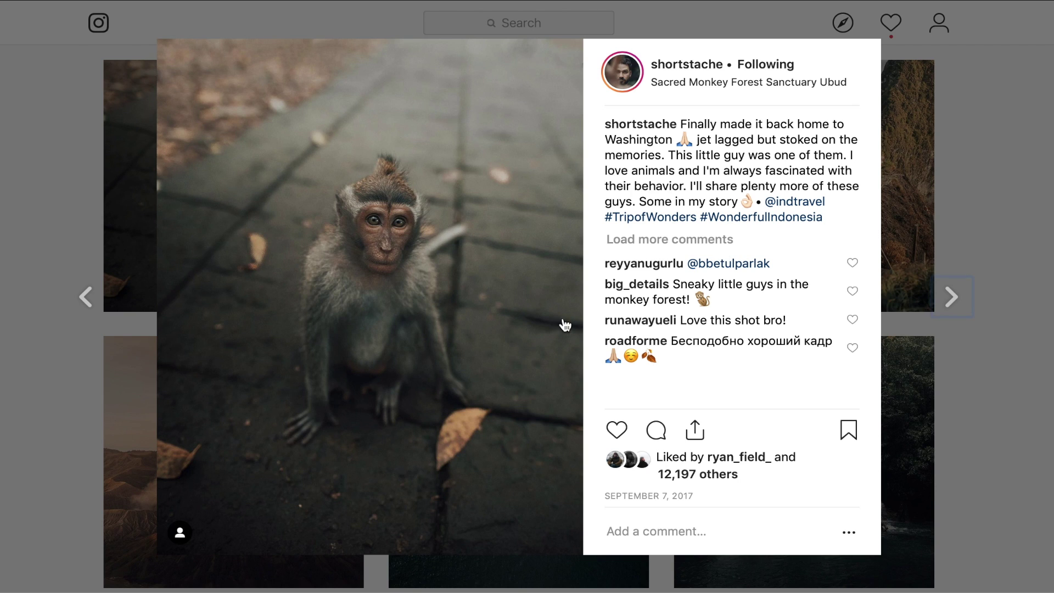
- Switch to Instagram, close the open monkey post and examine the animal, landscape and portrait photos across shortstache's grid
{"action": "left_click", "coordinate": [1045, 179]}
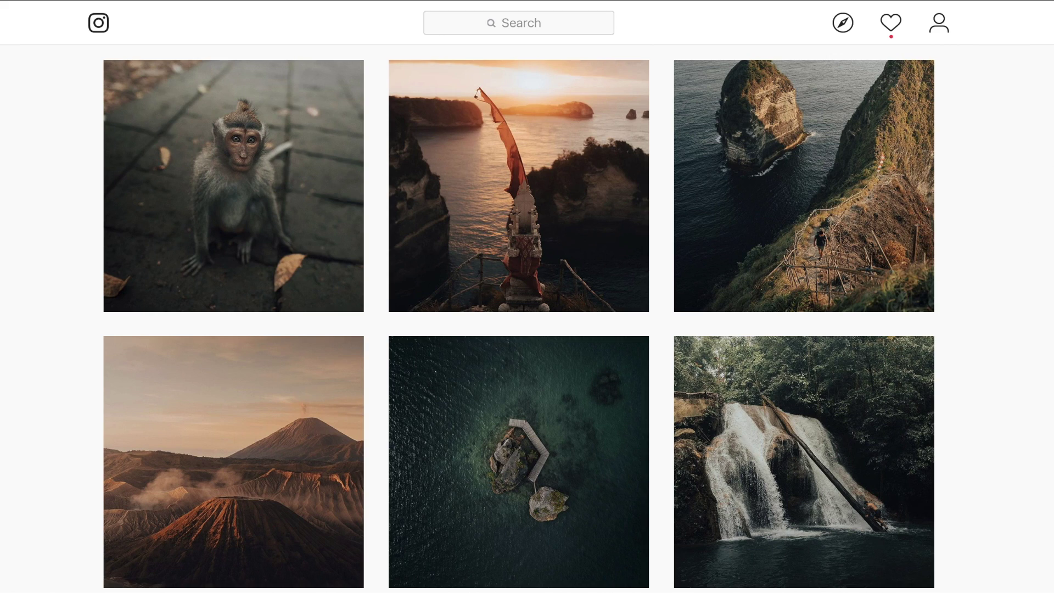
{"action": "scroll", "coordinate": [519, 319], "scroll_direction": "up", "scroll_amount": 8}
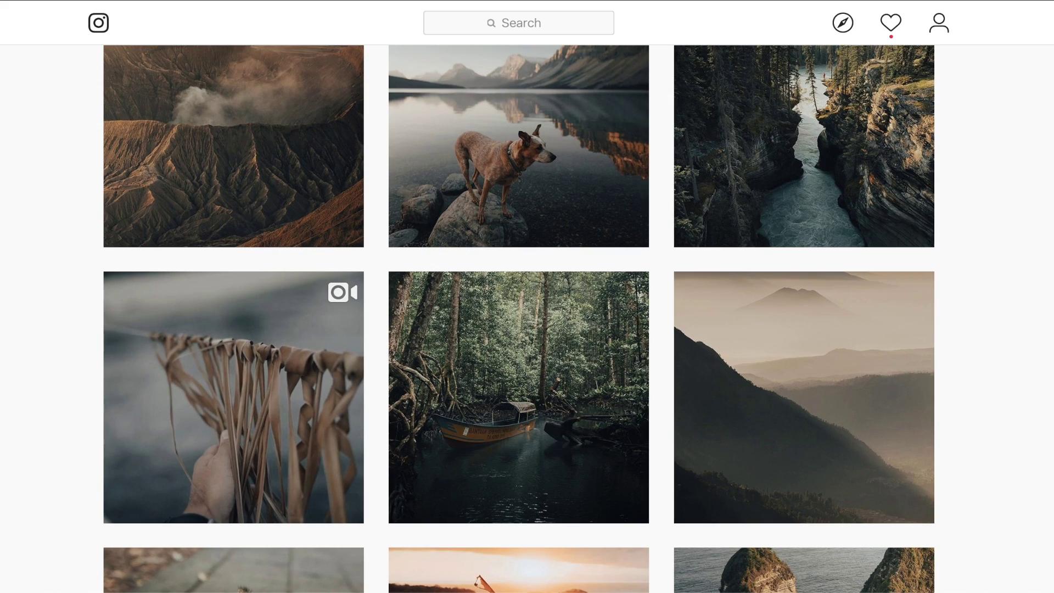
{"action": "scroll", "coordinate": [519, 319], "scroll_direction": "up", "scroll_amount": 8}
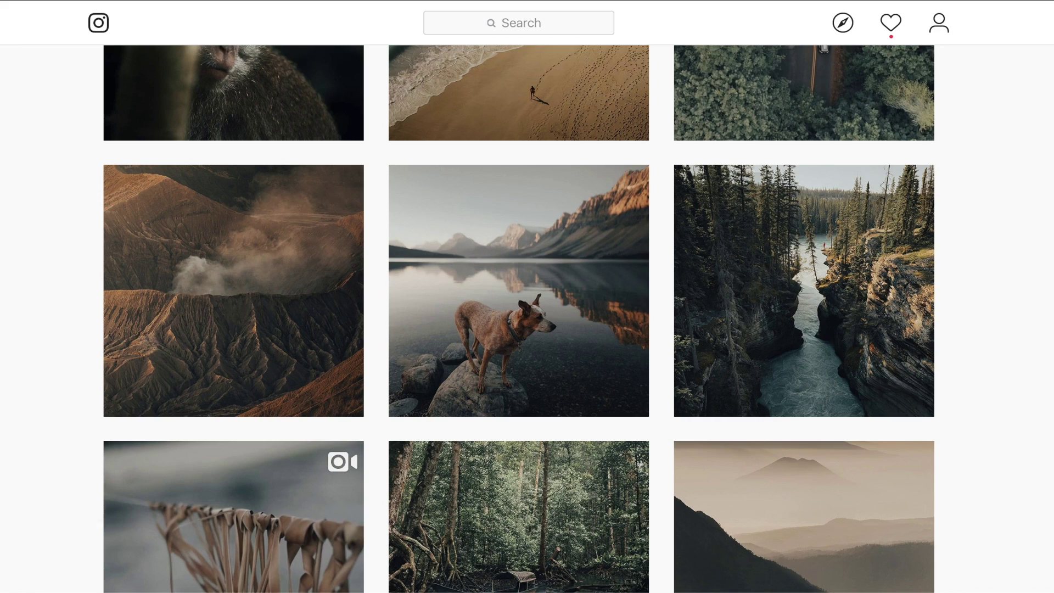
{"action": "scroll", "coordinate": [519, 319], "scroll_direction": "up", "scroll_amount": 1}
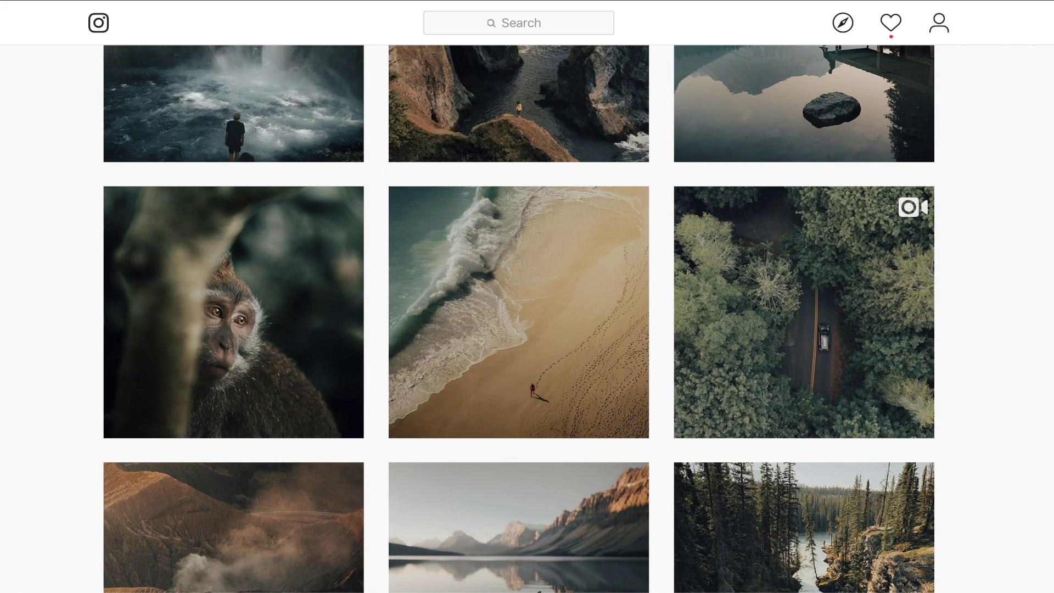
{"action": "scroll", "coordinate": [980, 198], "scroll_direction": "up", "scroll_amount": 10}
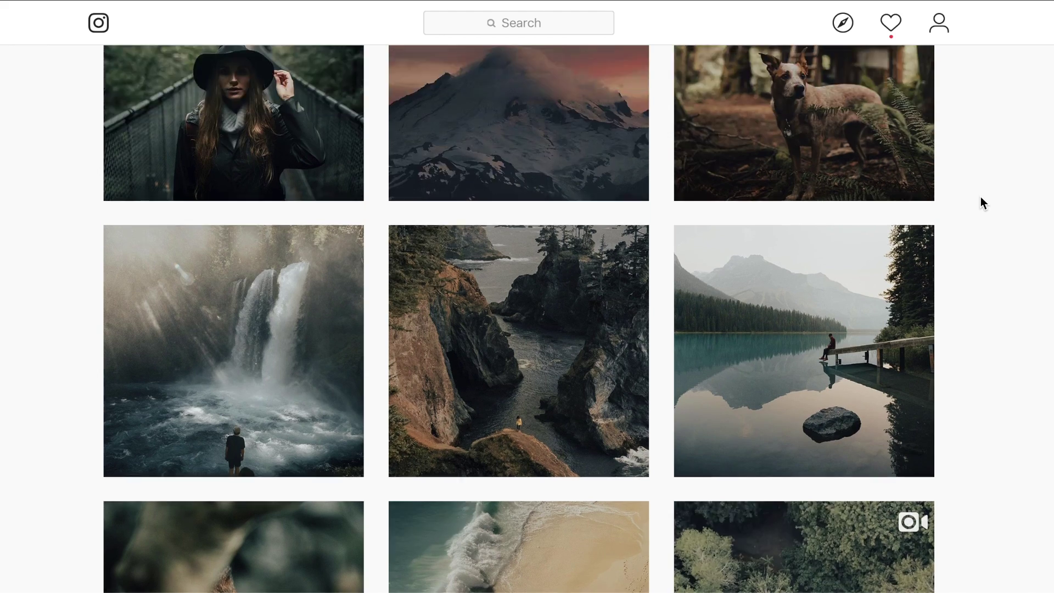
{"action": "scroll", "coordinate": [981, 197], "scroll_direction": "up", "scroll_amount": 4}
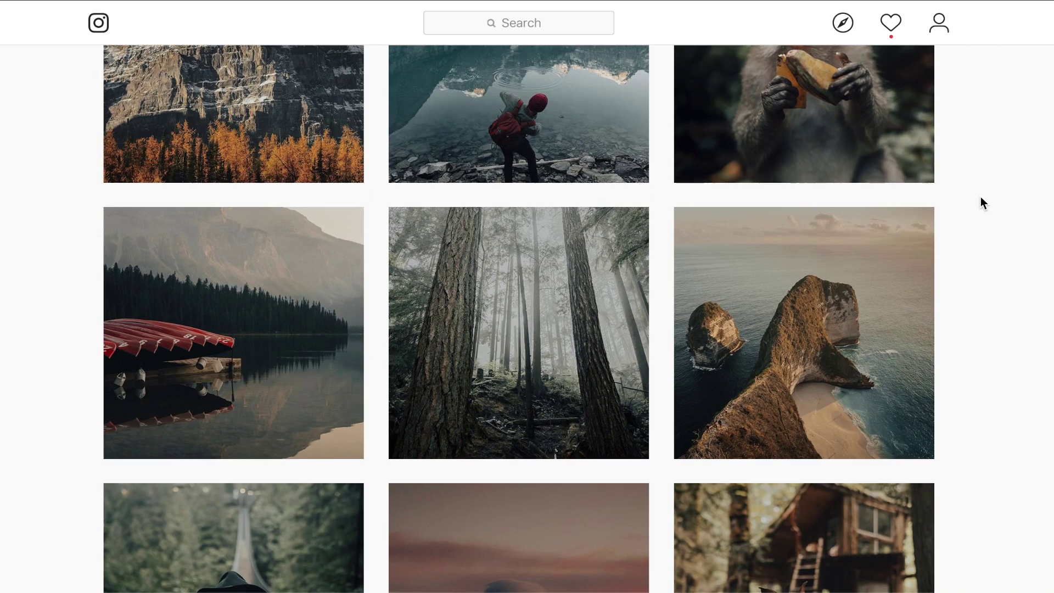
{"action": "scroll", "coordinate": [981, 197], "scroll_direction": "up", "scroll_amount": 4}
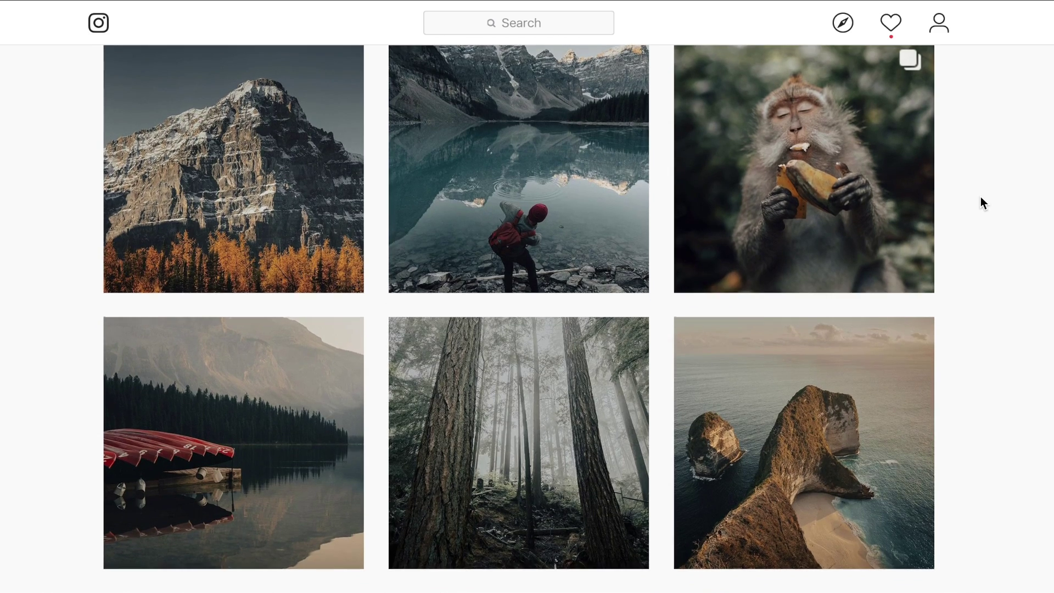
{"action": "scroll", "coordinate": [980, 197], "scroll_direction": "down", "scroll_amount": 4}
{"action": "scroll", "coordinate": [981, 197], "scroll_direction": "down", "scroll_amount": 3}
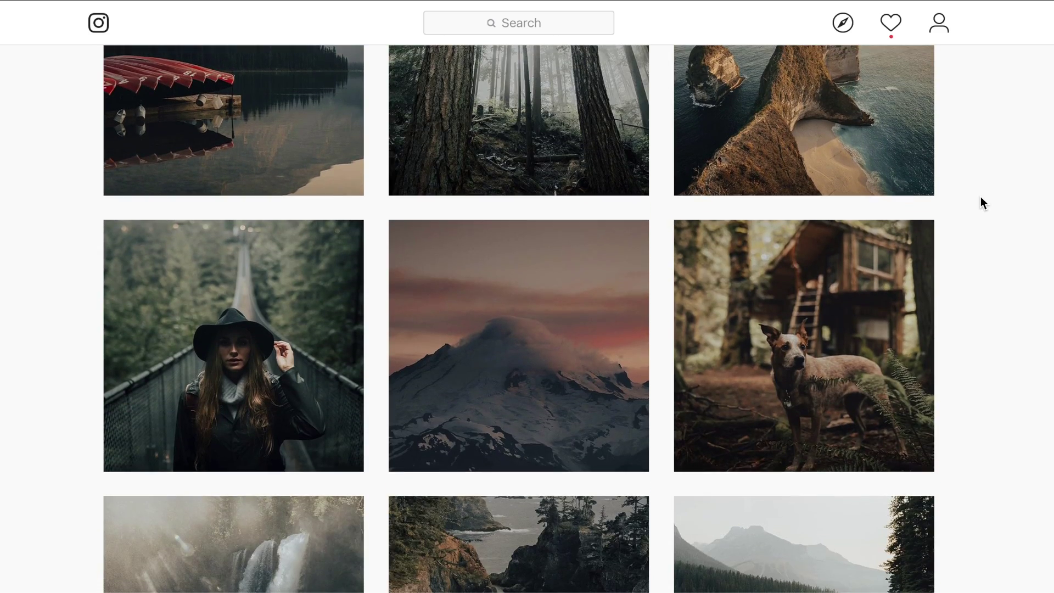
{"action": "scroll", "coordinate": [981, 196], "scroll_direction": "down", "scroll_amount": 2}
{"action": "scroll", "coordinate": [981, 197], "scroll_direction": "down", "scroll_amount": 13}
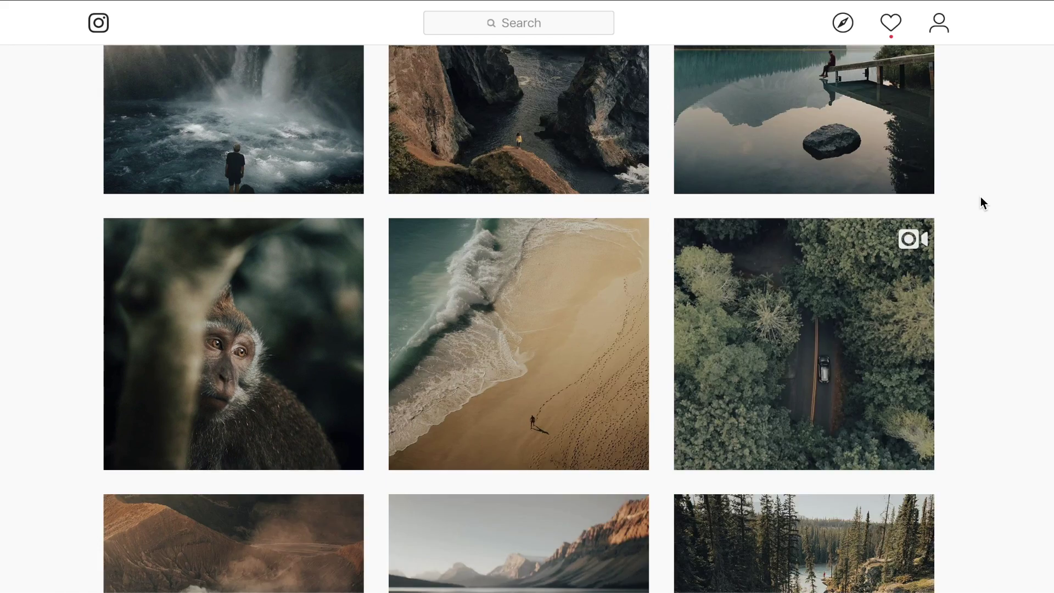
{"action": "scroll", "coordinate": [981, 197], "scroll_direction": "down", "scroll_amount": 11}
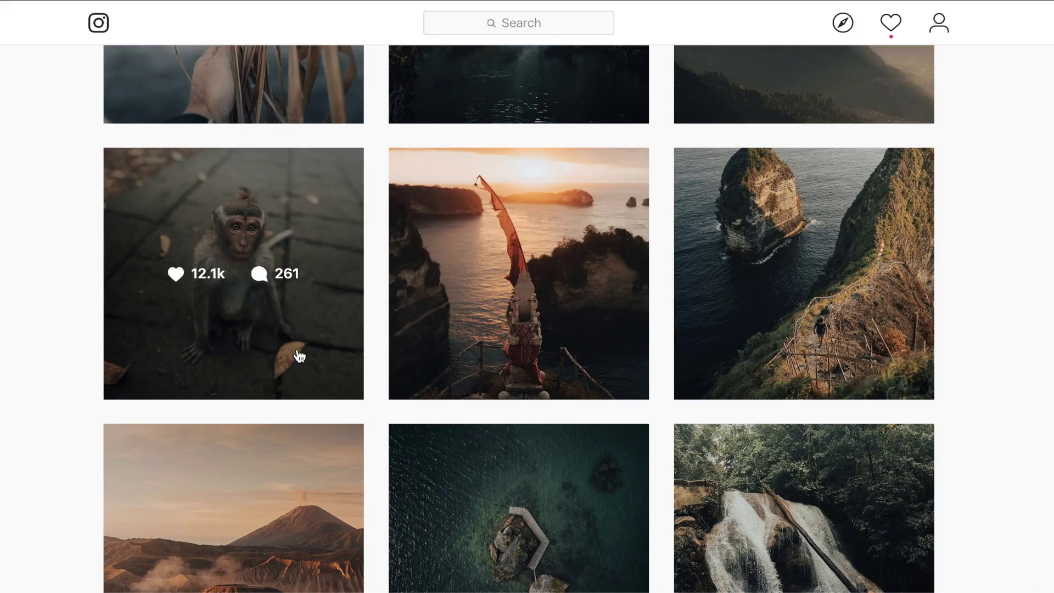
- Examine the enlarged Sacred Monkey Forest post twice, closing it each time to return to the grid
{"action": "left_click", "coordinate": [296, 353]}
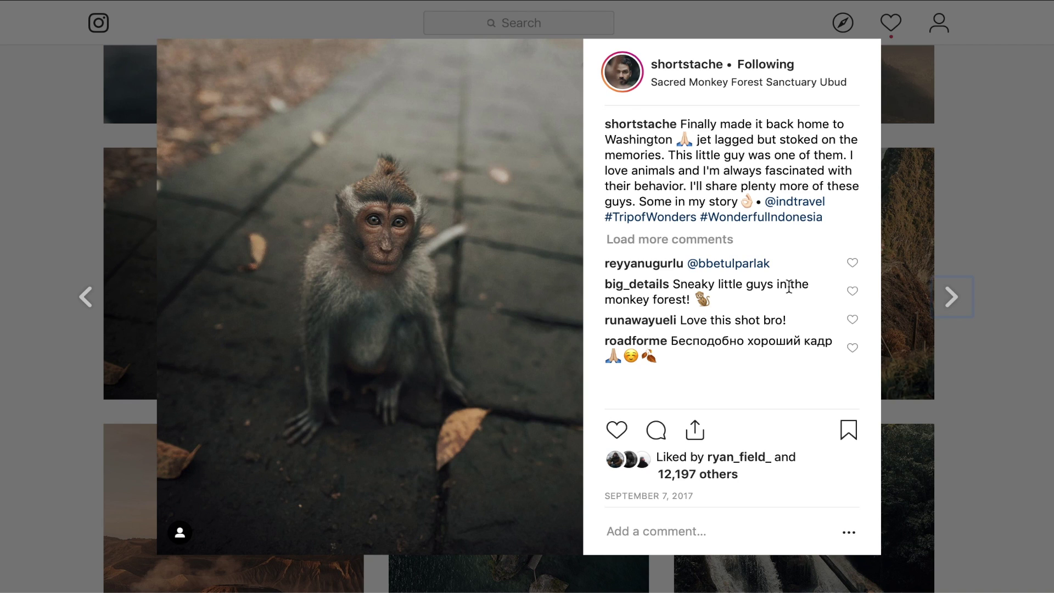
{"action": "left_click", "coordinate": [1017, 228]}
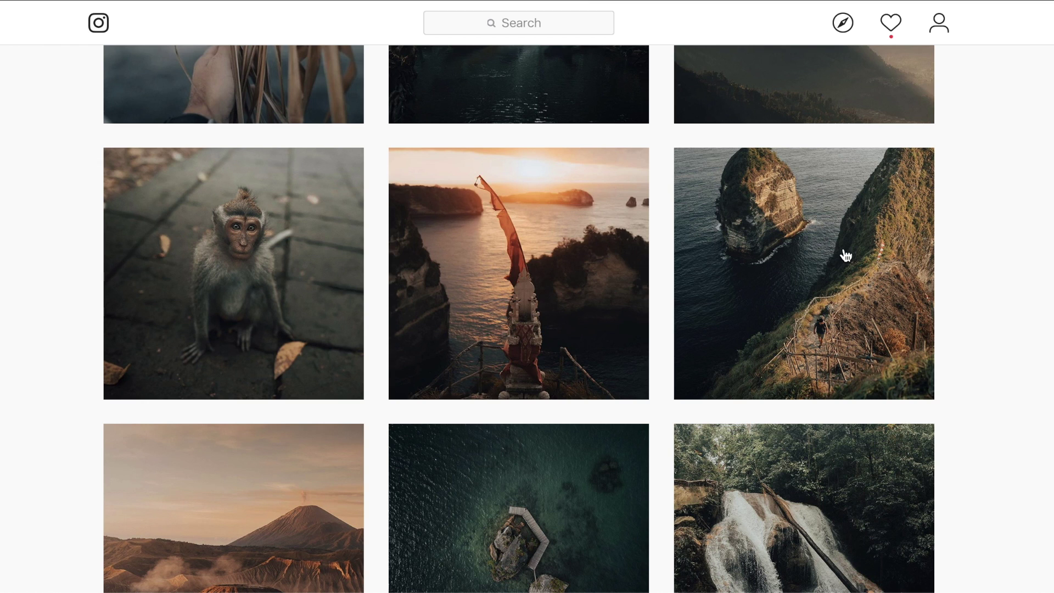
{"action": "left_click", "coordinate": [271, 348]}
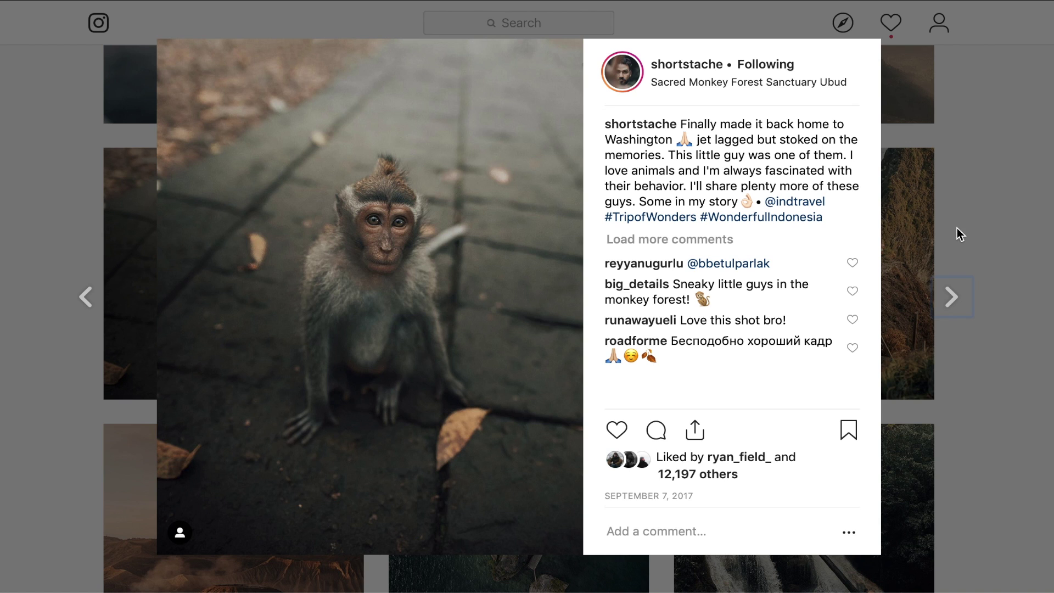
{"action": "left_click", "coordinate": [1019, 232]}
- Open the Raja Ampat Islands post of feet above fish, examine its teal water and skin tones, and close it
{"action": "scroll", "coordinate": [1037, 427], "scroll_direction": "down", "scroll_amount": 8}
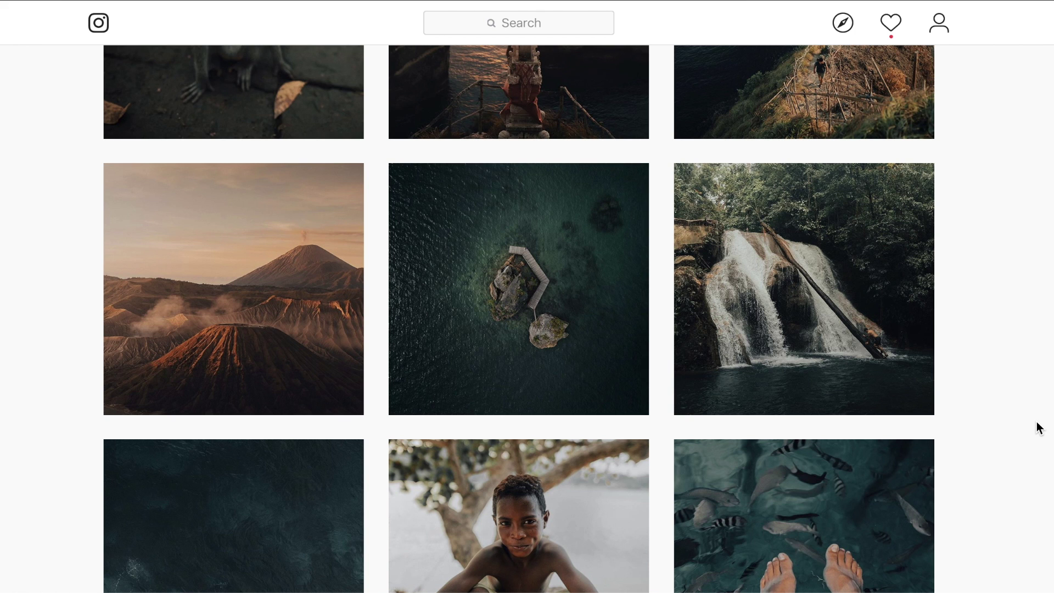
{"action": "scroll", "coordinate": [1038, 426], "scroll_direction": "down", "scroll_amount": 1}
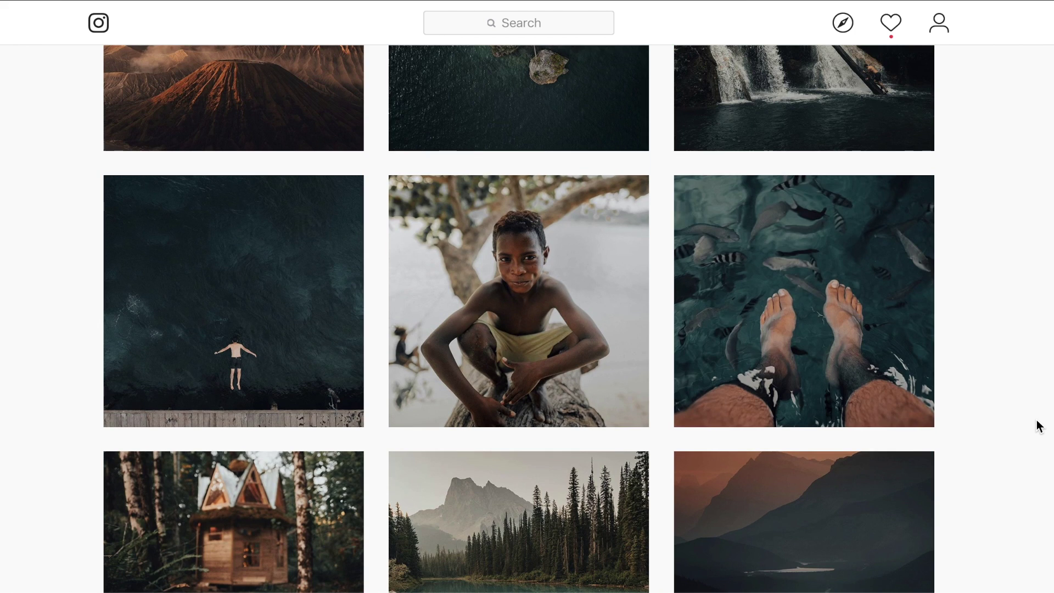
{"action": "left_click", "coordinate": [881, 391]}
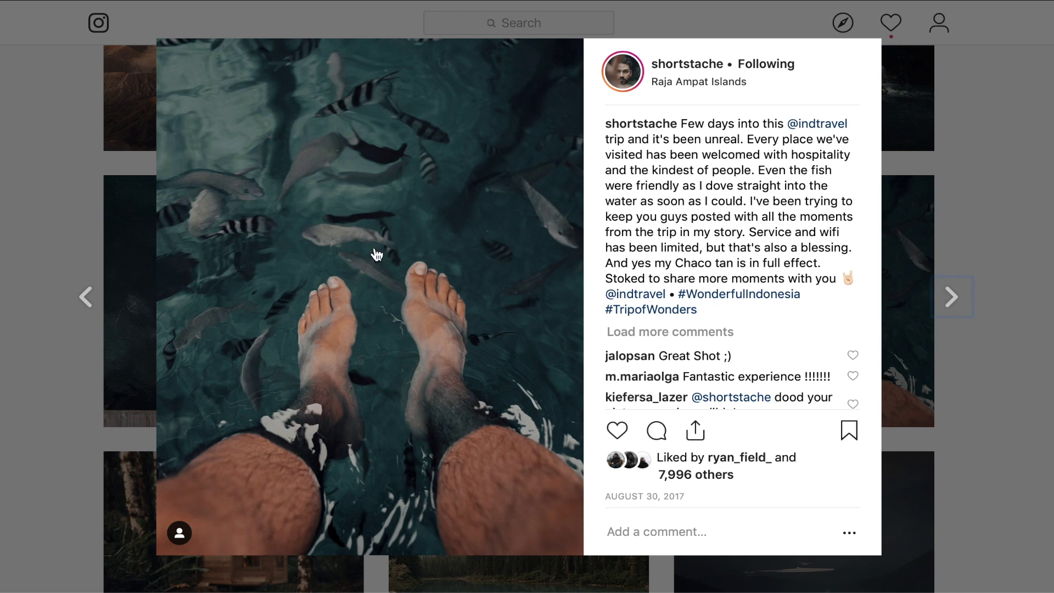
{"action": "left_click", "coordinate": [1042, 204]}
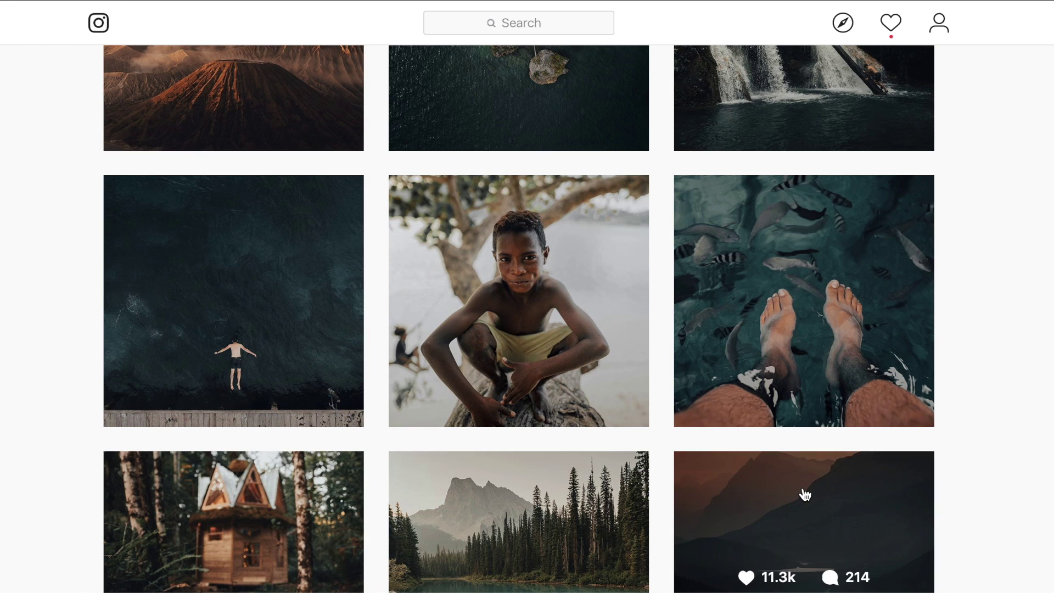
- Open the Alberta post of the woman sitting on a river rock, examine its colors, and close it
{"action": "scroll", "coordinate": [805, 494], "scroll_direction": "down", "scroll_amount": 4}
{"action": "scroll", "coordinate": [930, 487], "scroll_direction": "down", "scroll_amount": 4}
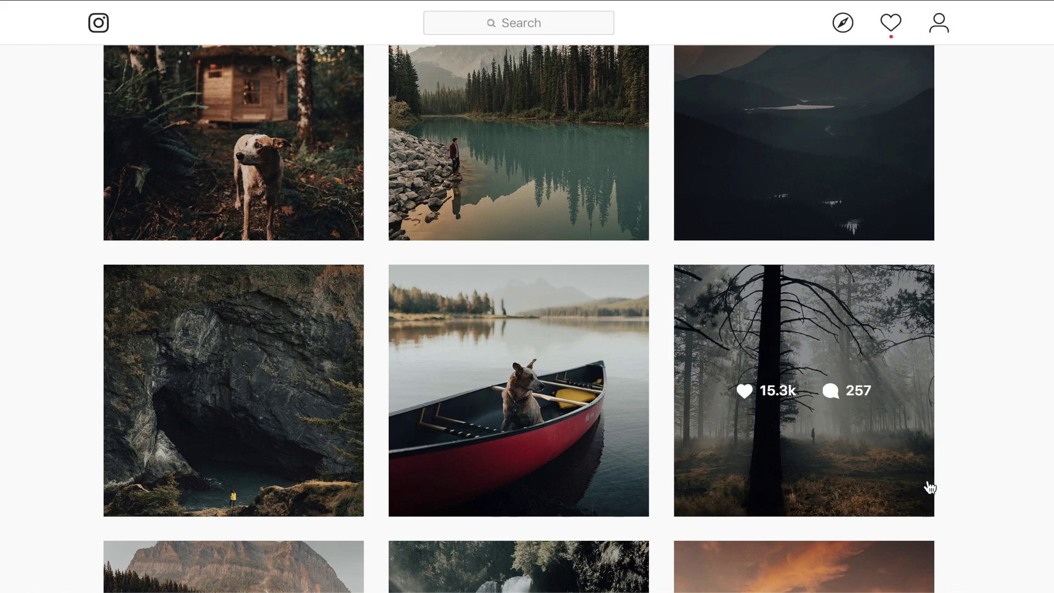
{"action": "scroll", "coordinate": [928, 487], "scroll_direction": "down", "scroll_amount": 3}
{"action": "left_click", "coordinate": [527, 396]}
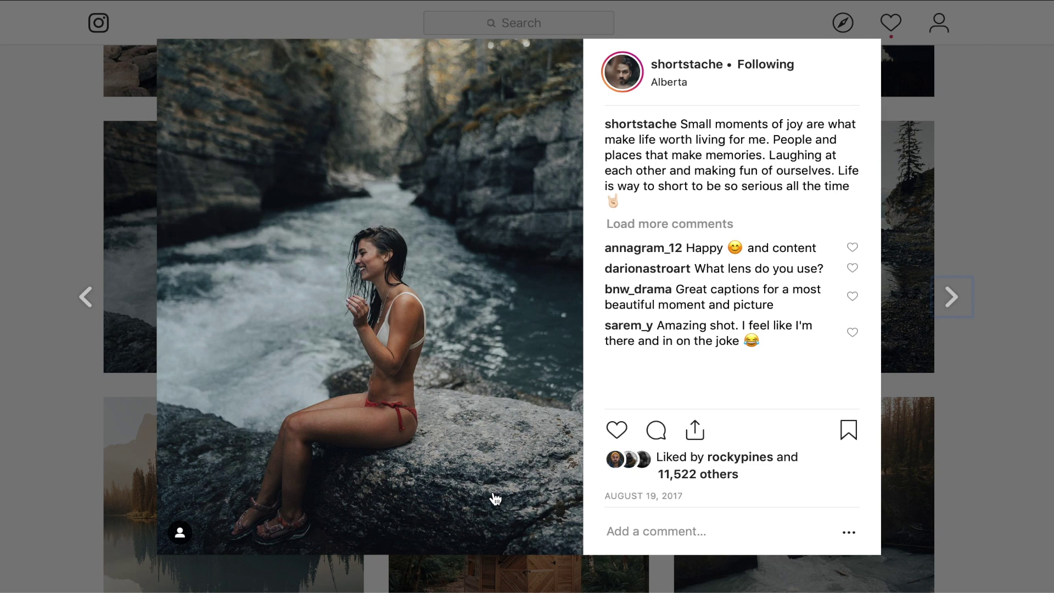
{"action": "left_click", "coordinate": [1037, 263]}
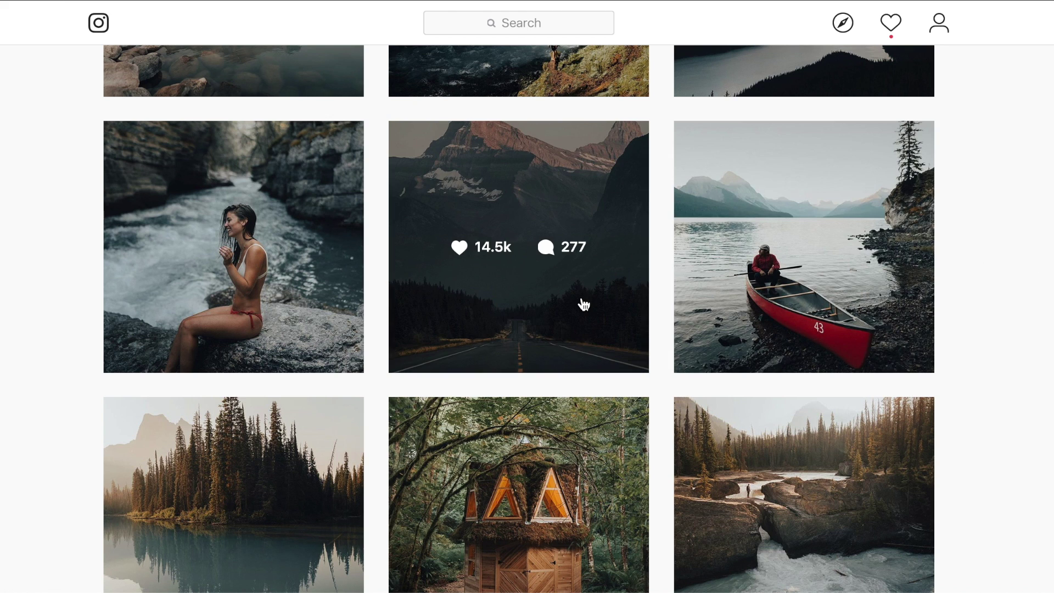
- Return to the small monkey photo in the grid and reopen its post as the editing reference
{"action": "scroll", "coordinate": [584, 305], "scroll_direction": "up", "scroll_amount": 15}
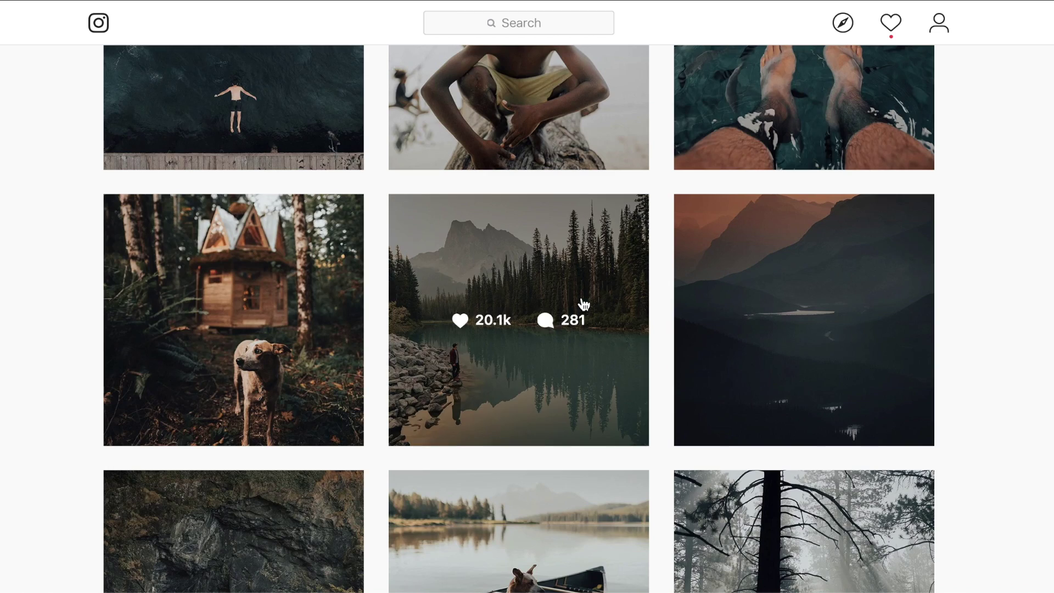
{"action": "scroll", "coordinate": [584, 304], "scroll_direction": "up", "scroll_amount": 15}
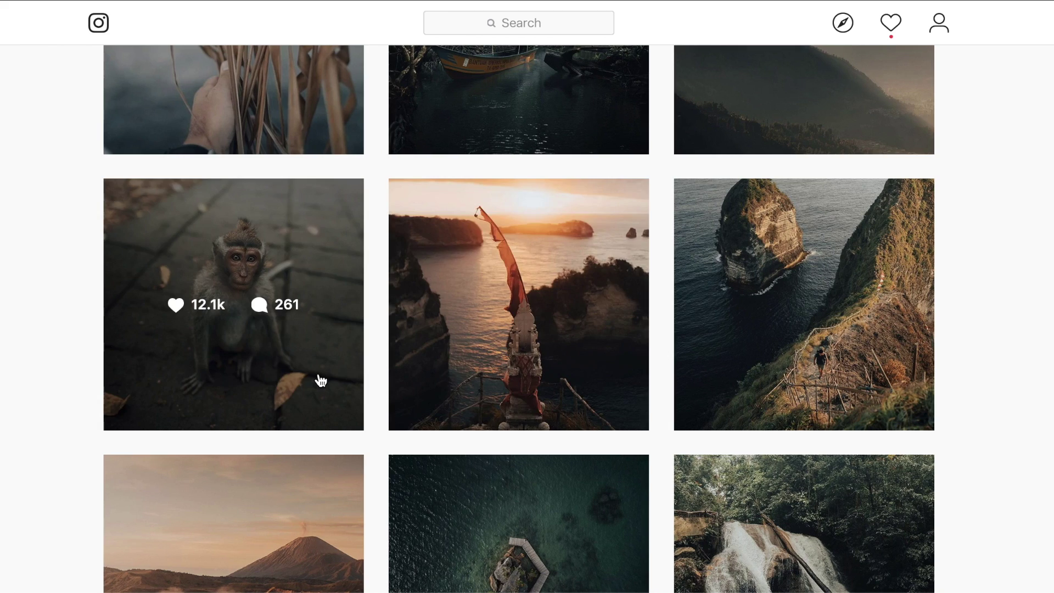
{"action": "left_click", "coordinate": [321, 381]}
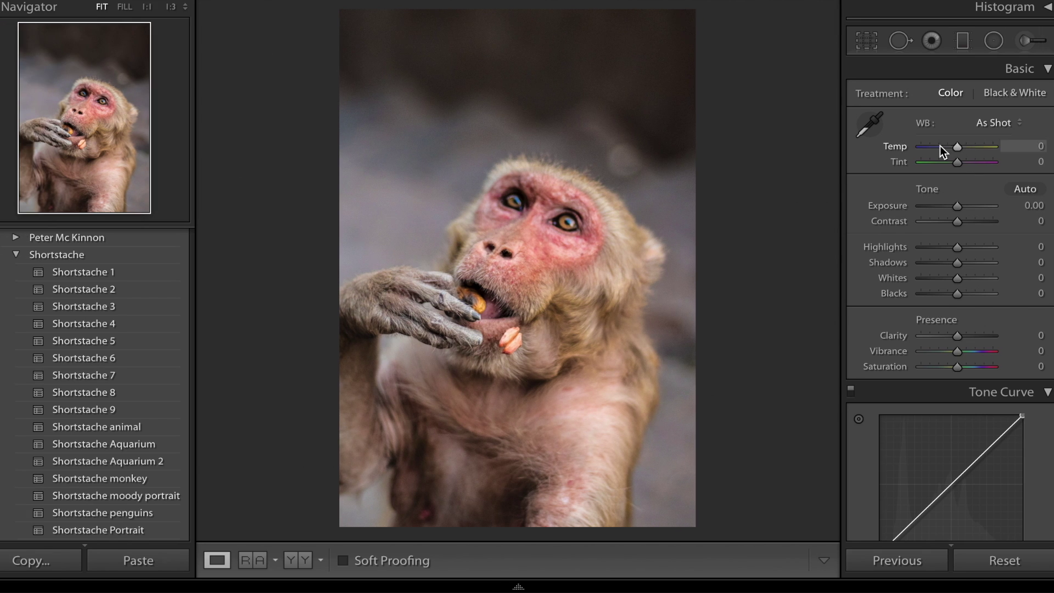
- Switch to Lightroom and set the monkey photo's Temp to -3 and Exposure to -0.25
{"action": "left_click", "coordinate": [1039, 143]}
{"action": "type", "text": "-3"}
{"action": "key", "text": "Return"}
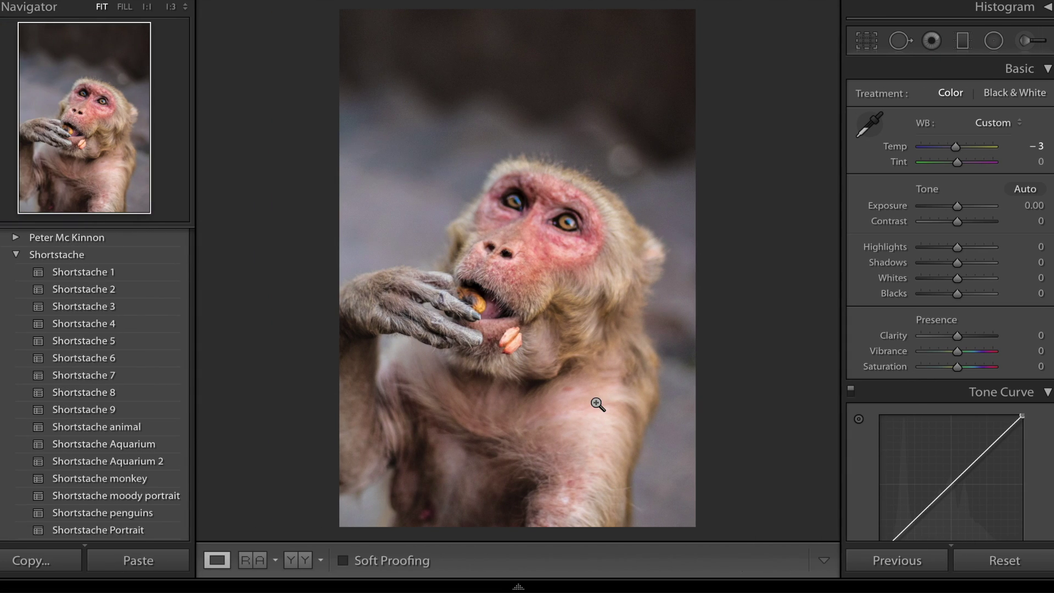
{"action": "left_click", "coordinate": [1035, 205]}
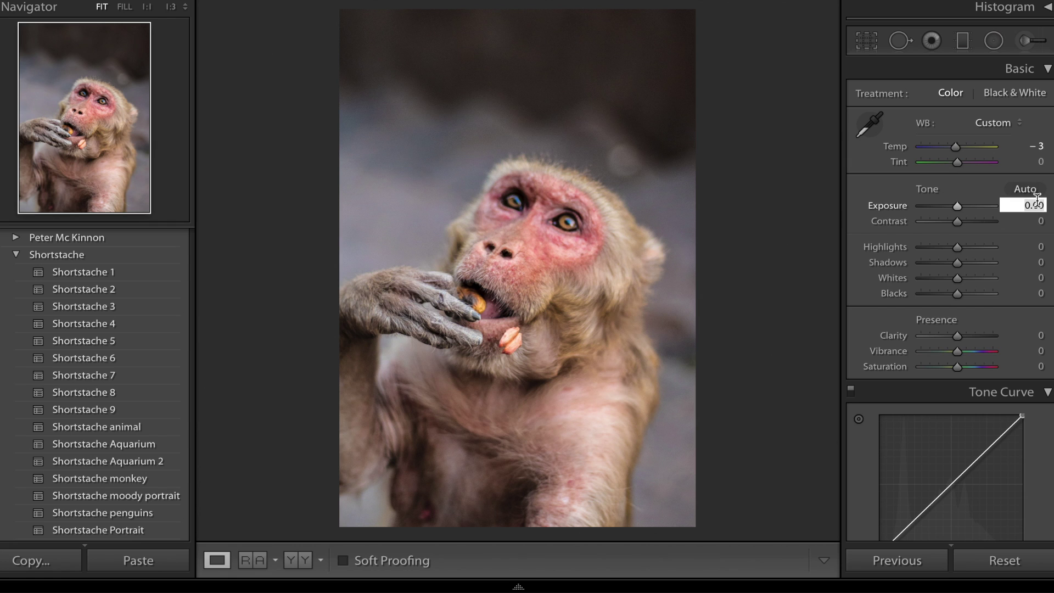
{"action": "type", "text": "-0.25"}
{"action": "key", "text": "Return"}
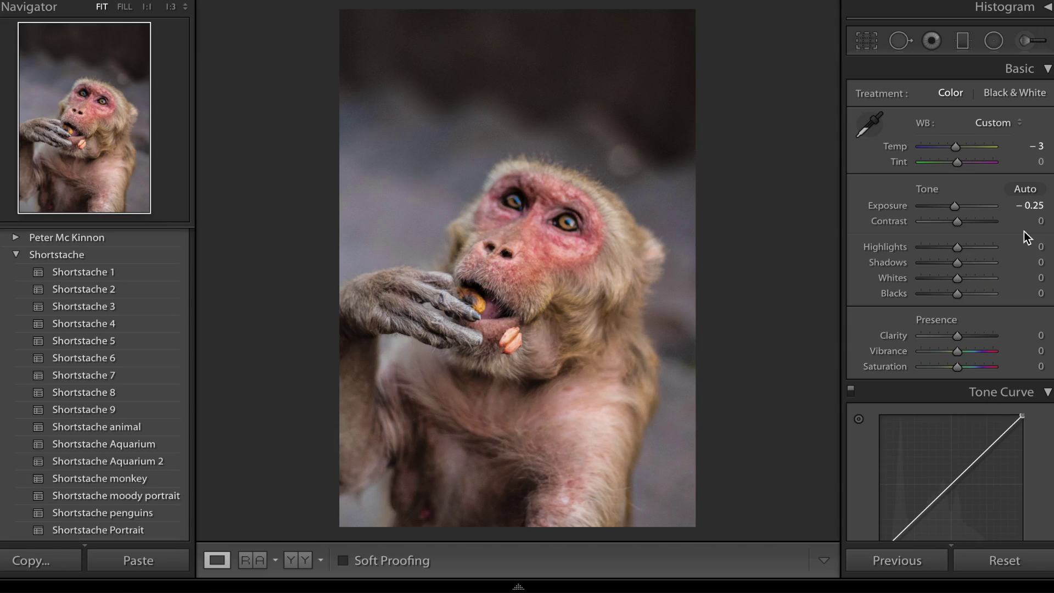
- Set the monkey photo's Contrast to +30 and Highlights to -50
{"action": "left_click", "coordinate": [1044, 222]}
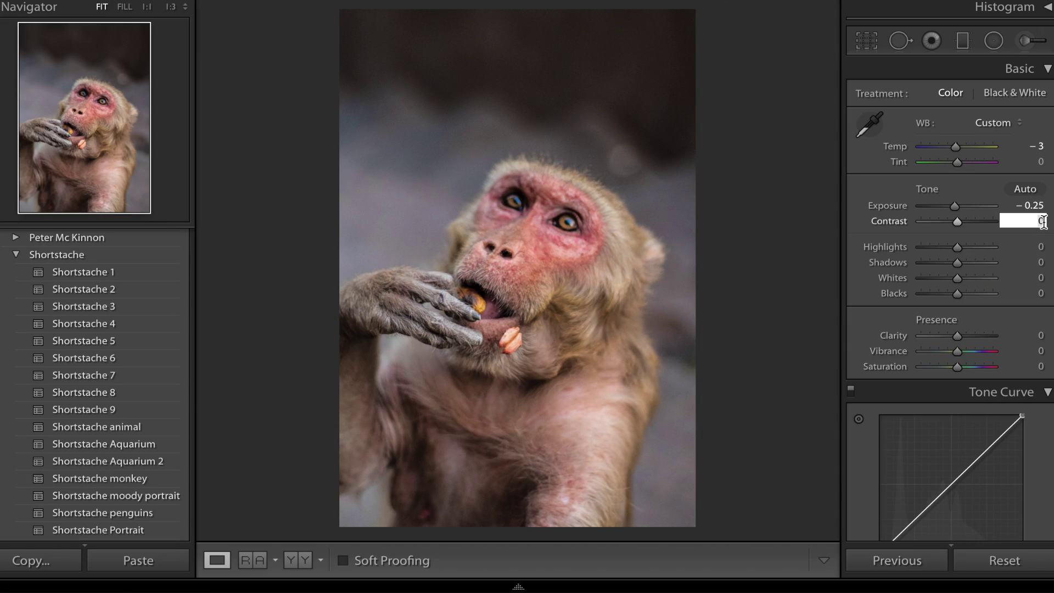
{"action": "type", "text": "3"}
{"action": "key", "text": "Return"}
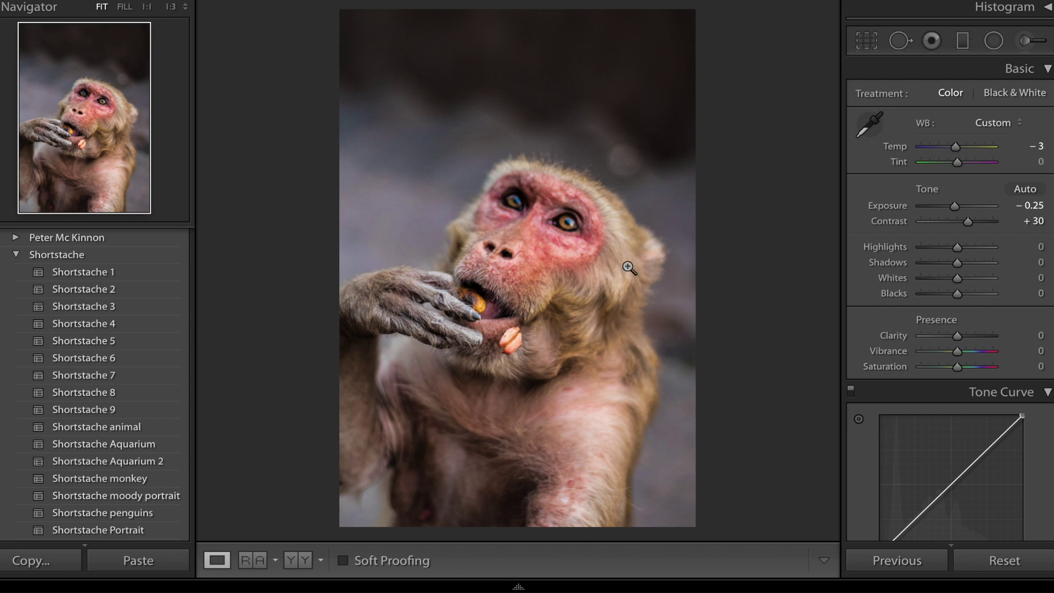
{"action": "left_click", "coordinate": [1038, 247]}
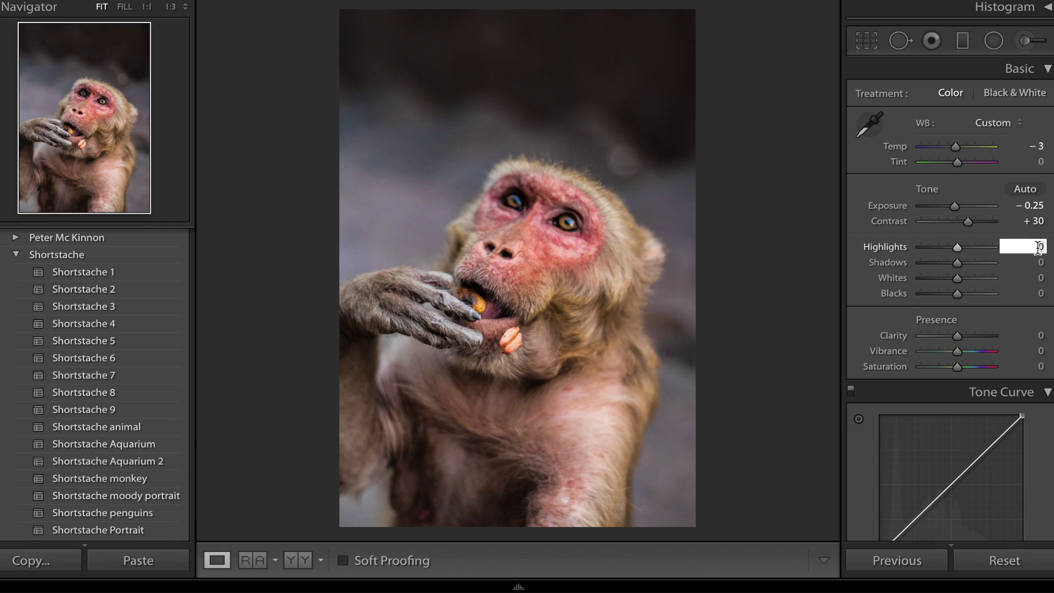
{"action": "type", "text": "-50"}
{"action": "key", "text": "Return"}
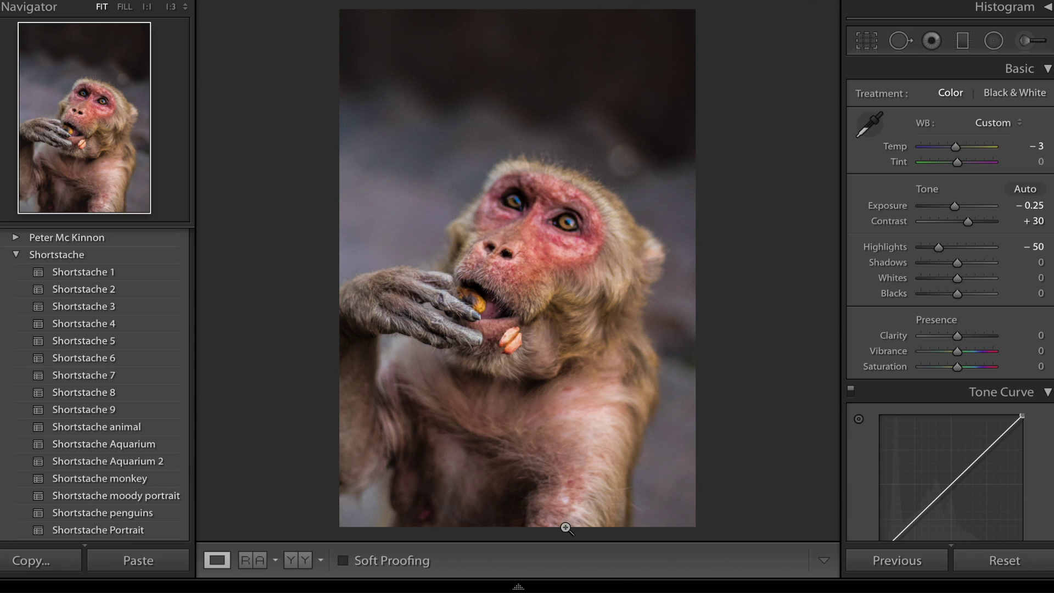
- Set the monkey photo's Shadows to +25 and Whites to -35
{"action": "left_click", "coordinate": [1040, 264]}
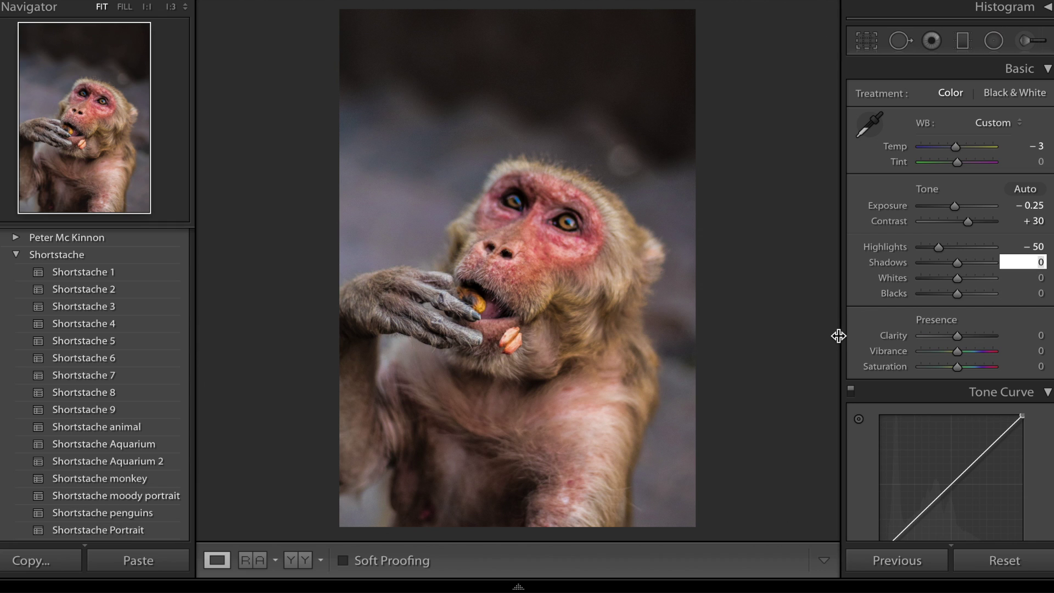
{"action": "type", "text": "25"}
{"action": "key", "text": "Return"}
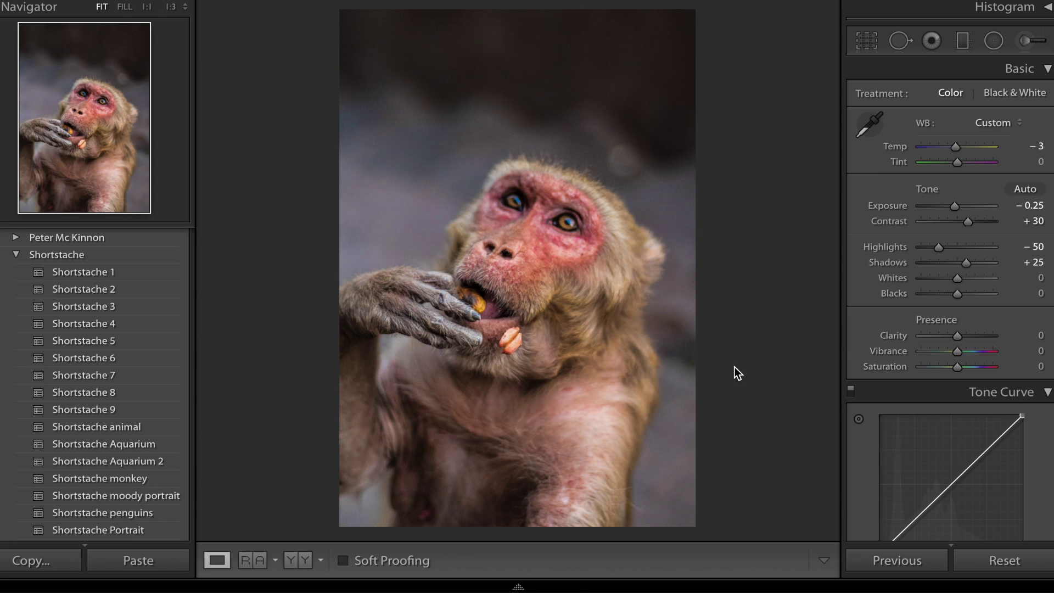
{"action": "left_click", "coordinate": [1035, 278]}
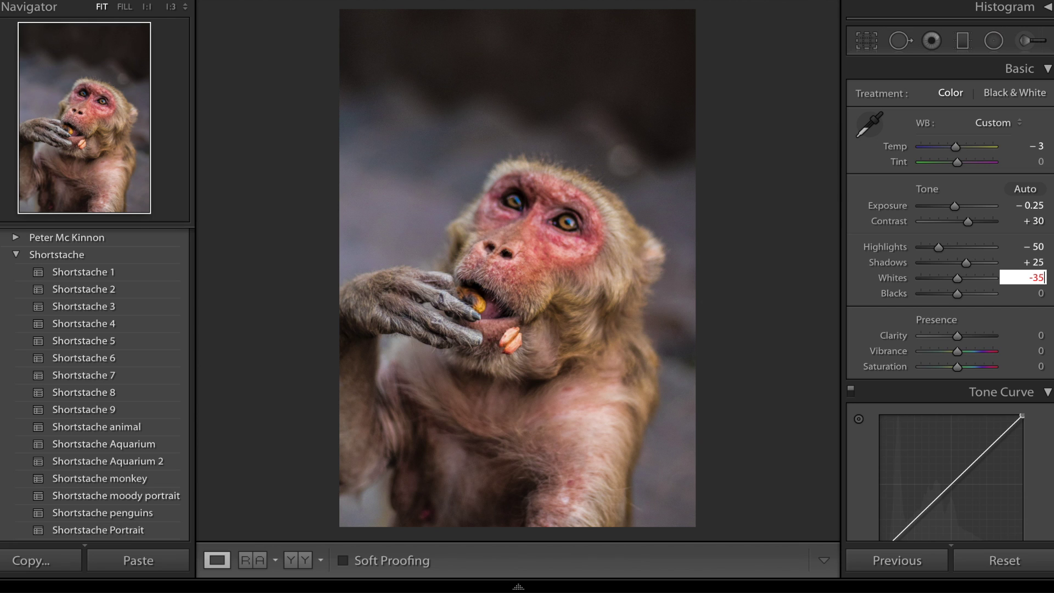
{"action": "key", "text": "Return"}
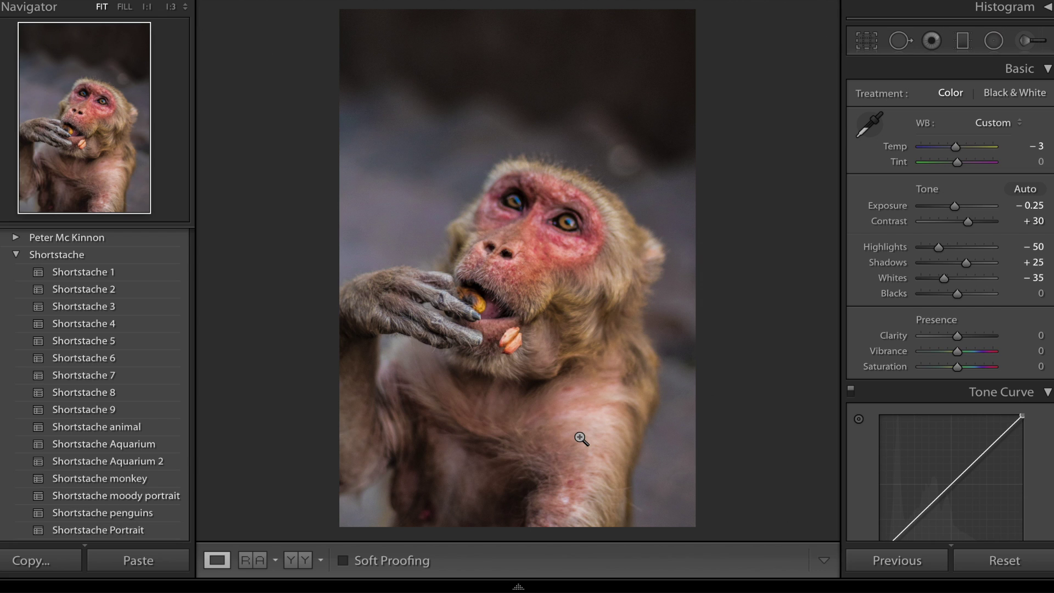
- Set the monkey photo's Blacks to +3, undoing the trial of a much higher value
{"action": "left_click", "coordinate": [1035, 293]}
{"action": "type", "text": "3"}
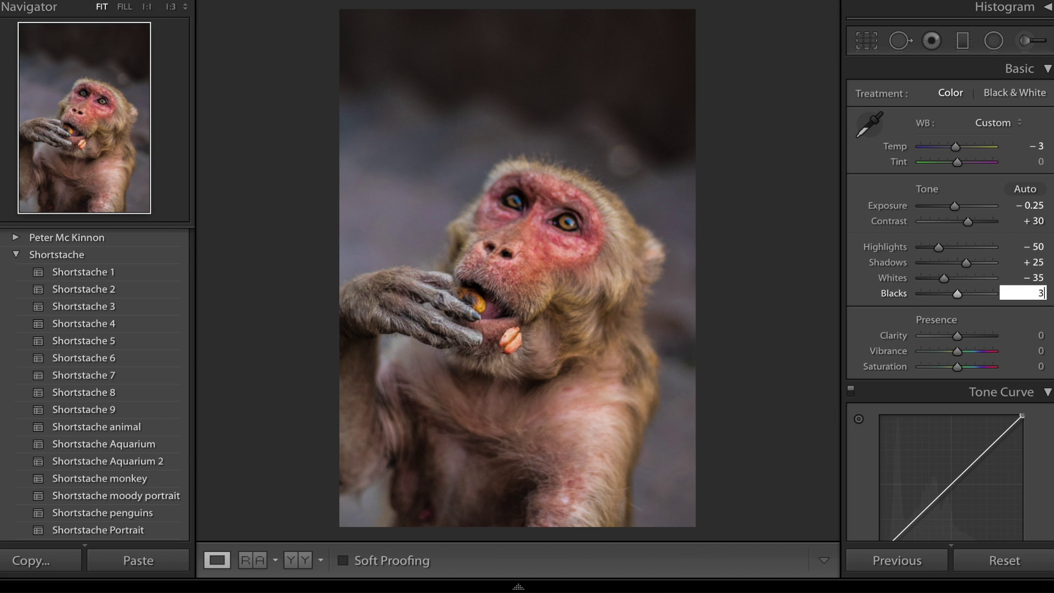
{"action": "key", "text": "Return"}
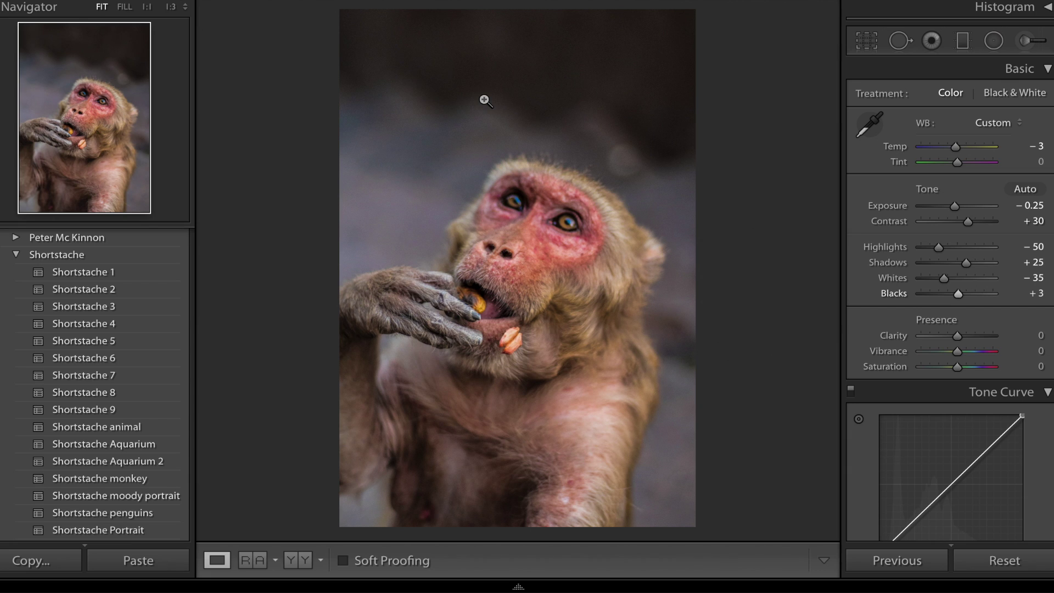
{"action": "left_click", "coordinate": [991, 293]}
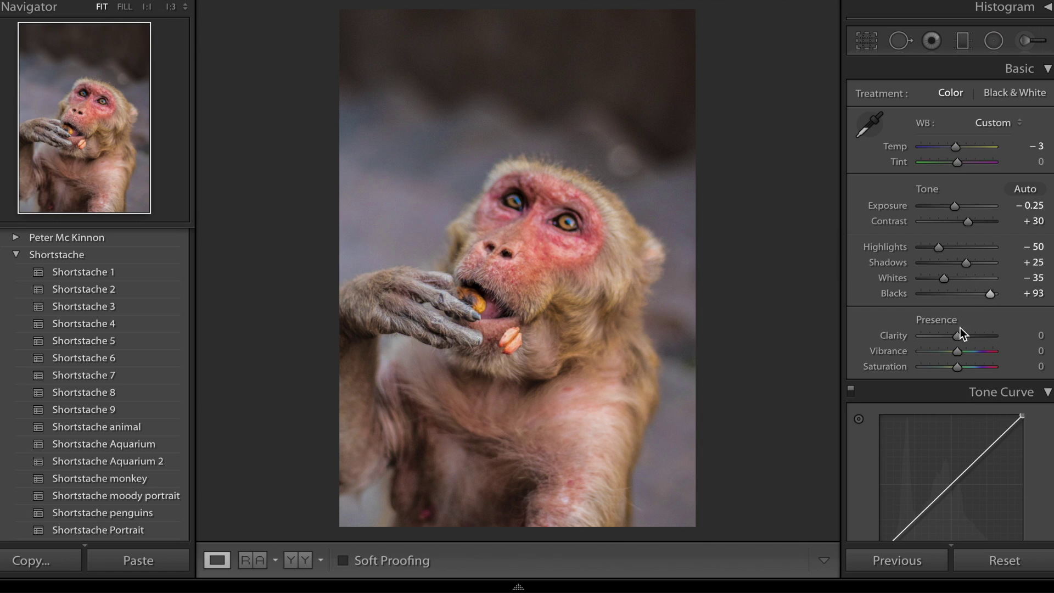
{"action": "key", "text": "ctrl+z"}
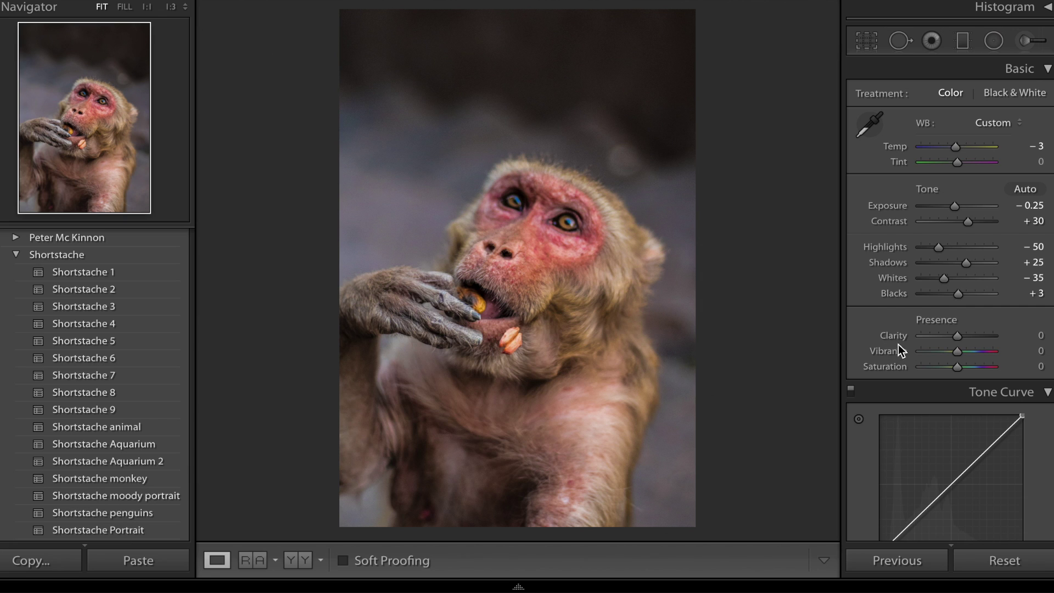
- Set the monkey photo's Clarity to -5 to soften it slightly
{"action": "left_click", "coordinate": [1041, 336]}
{"action": "type", "text": "-"}
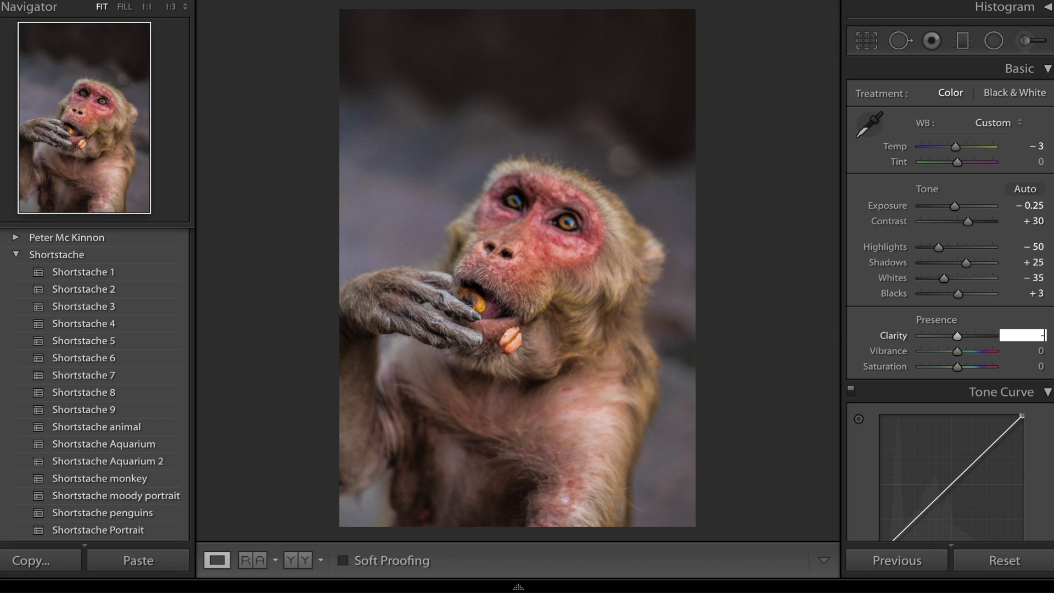
{"action": "type", "text": "5"}
{"action": "key", "text": "Return"}
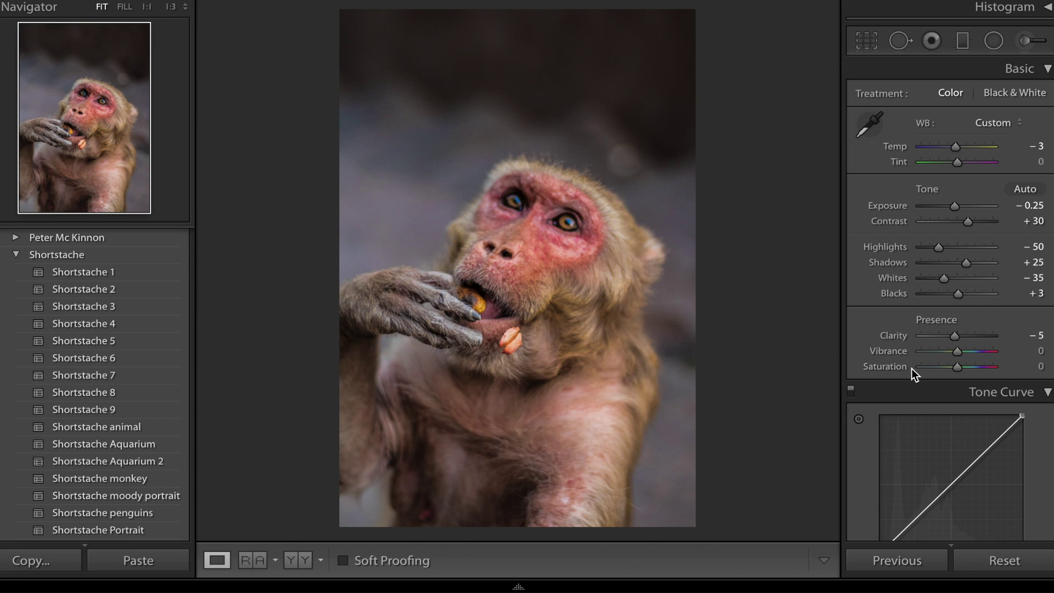
- Try Vibrance at +95 and Saturation at +69, resetting each one to its default
{"action": "left_click_drag", "start_coordinate": [983, 354], "coordinate": [993, 353]}
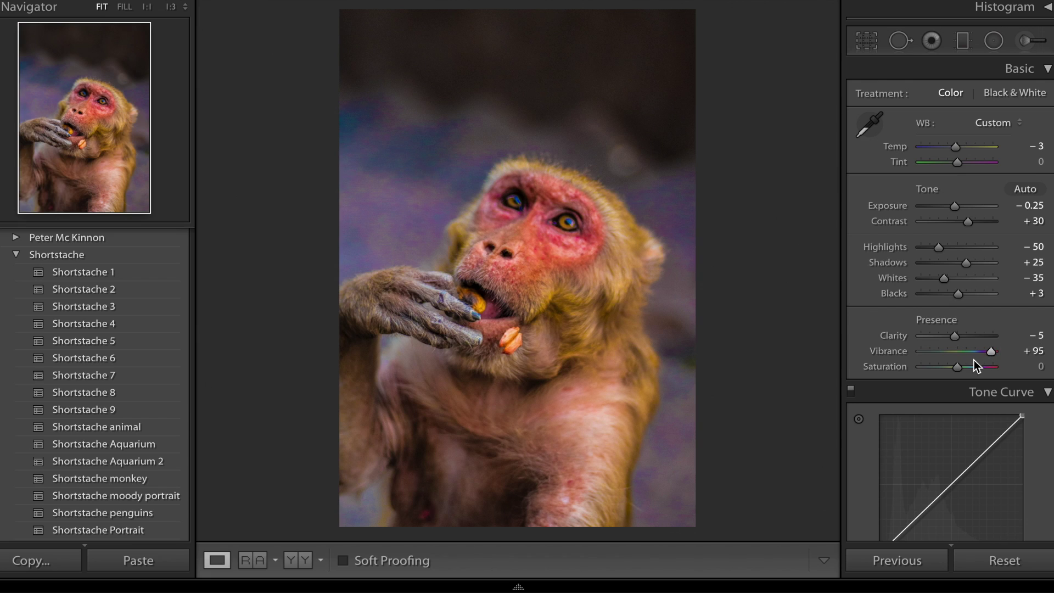
{"action": "double_click", "coordinate": [884, 350]}
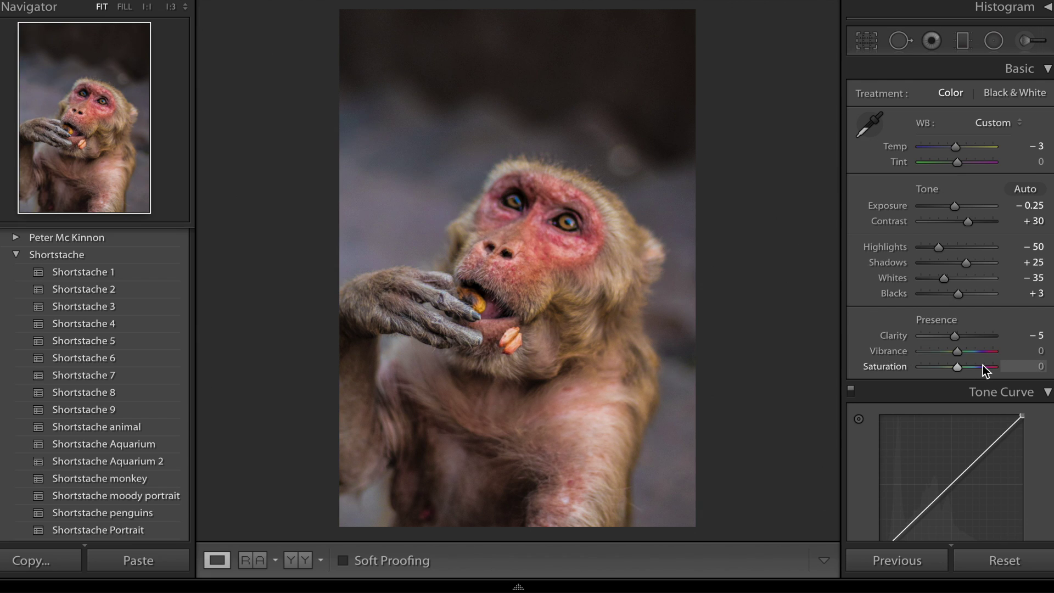
{"action": "left_click", "coordinate": [982, 365]}
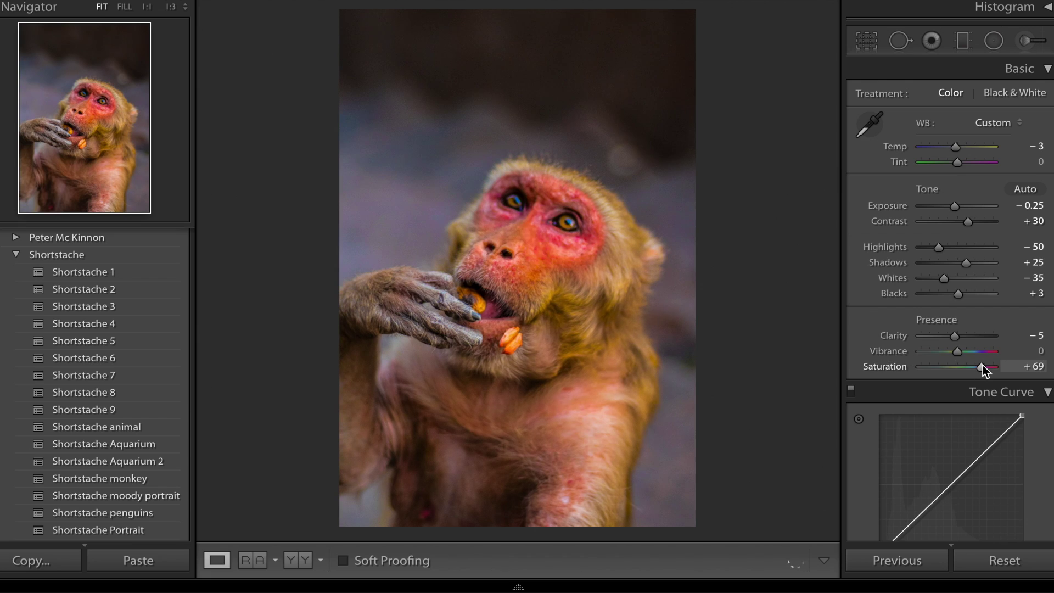
{"action": "double_click", "coordinate": [894, 367]}
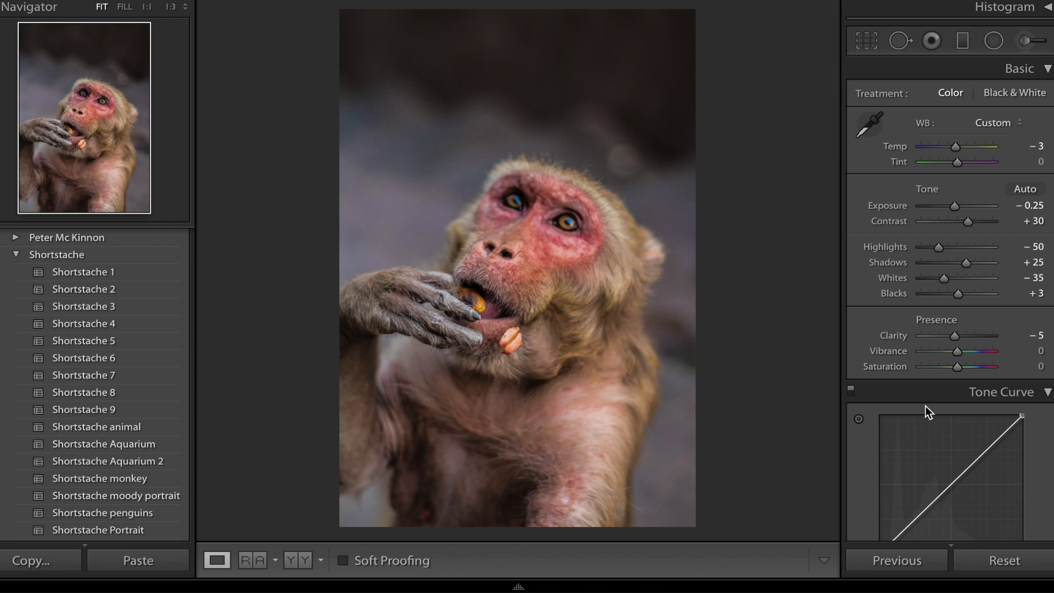
- Set the monkey photo's Vibrance to -25 and Saturation to +35
{"action": "left_click", "coordinate": [1032, 351]}
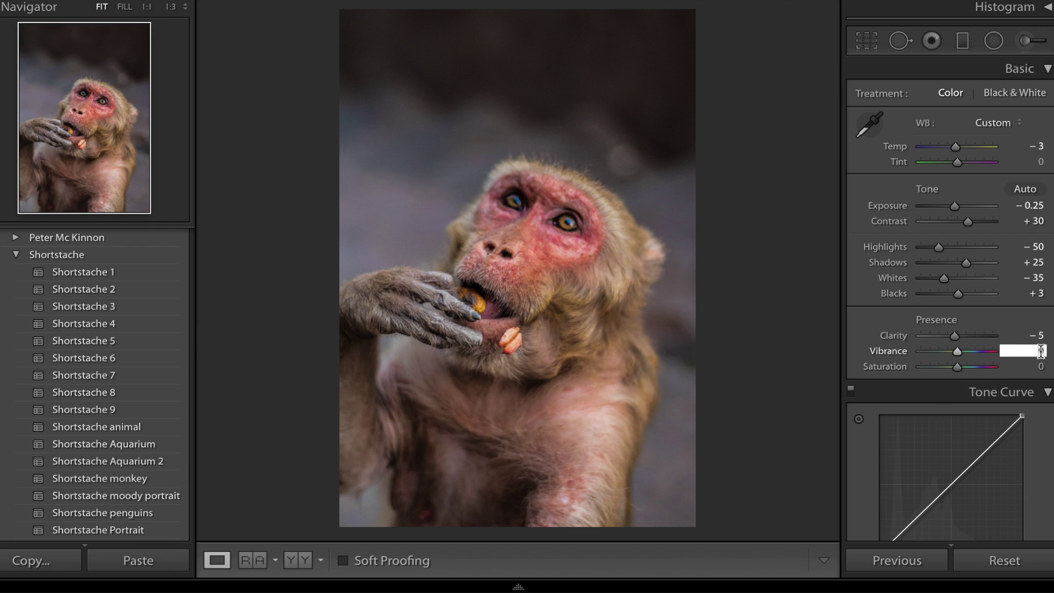
{"action": "type", "text": "-25"}
{"action": "key", "text": "Return"}
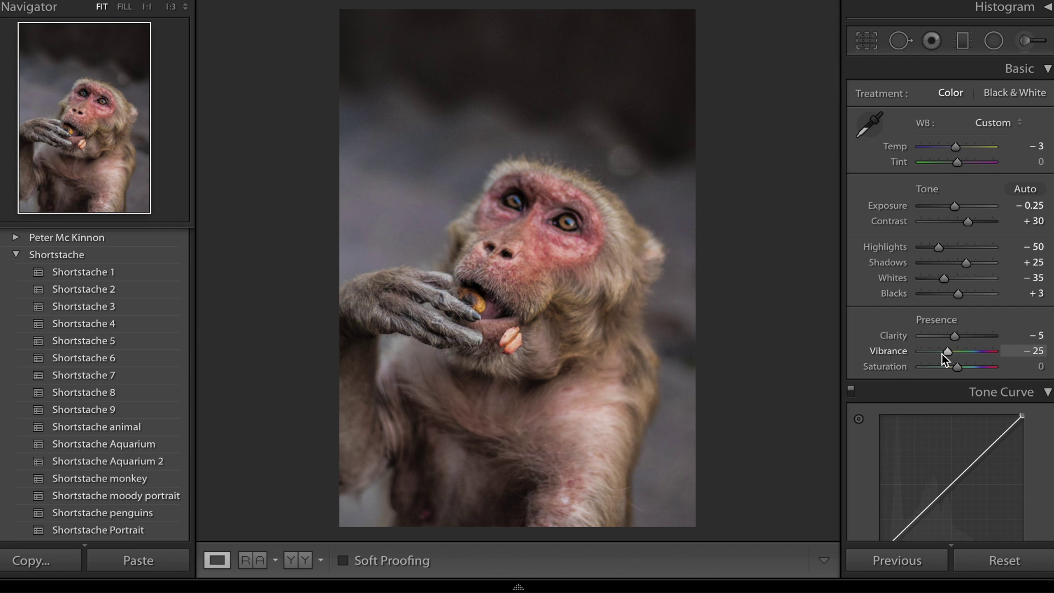
{"action": "left_click", "coordinate": [1007, 367]}
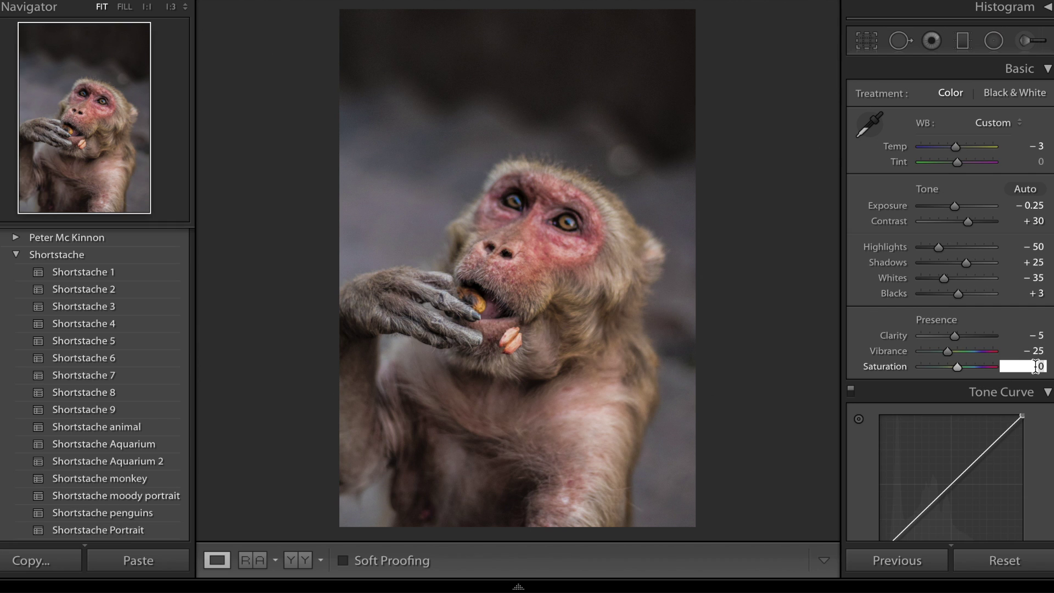
{"action": "type", "text": "35"}
{"action": "key", "text": "Return"}
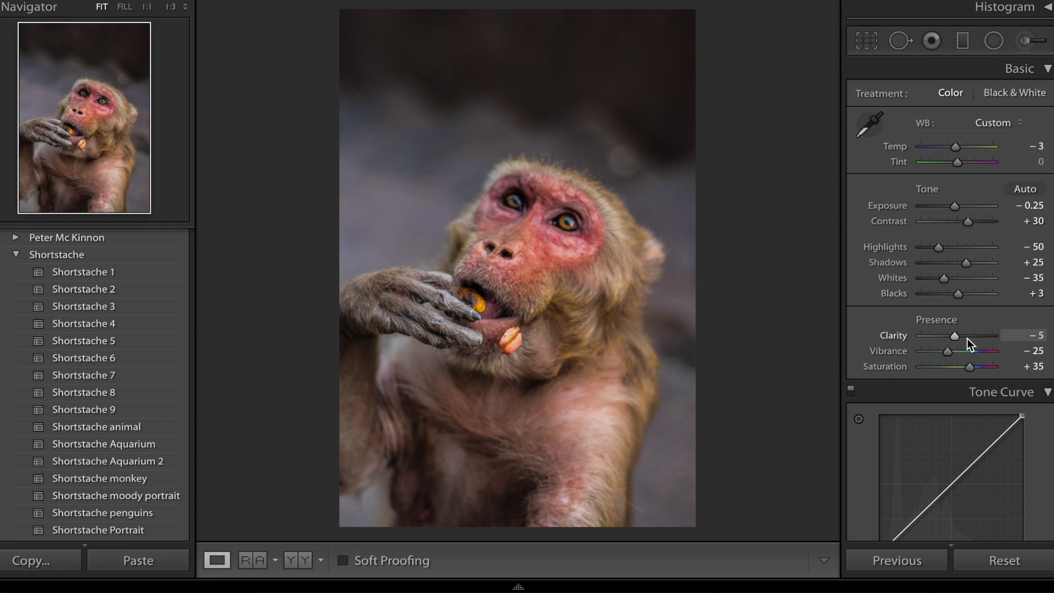
- Add three points to the RGB tone curve along its diagonal, for the shadows, midtones and highlights
{"action": "scroll", "coordinate": [967, 339], "scroll_direction": "down", "scroll_amount": 3}
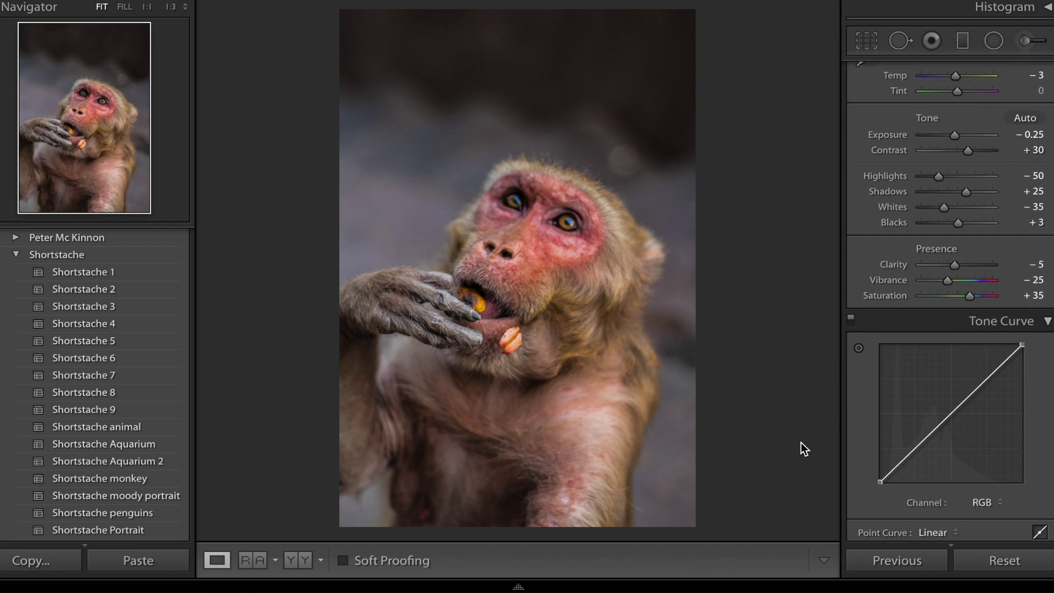
{"action": "scroll", "coordinate": [871, 447], "scroll_direction": "down", "scroll_amount": 2}
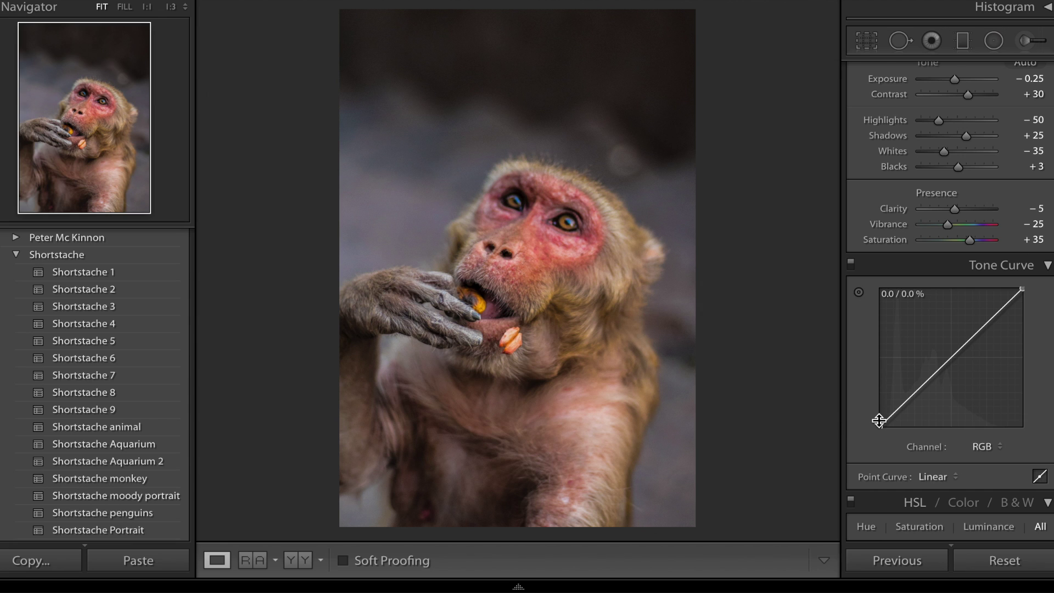
{"action": "scroll", "coordinate": [855, 457], "scroll_direction": "down", "scroll_amount": 1}
{"action": "scroll", "coordinate": [856, 458], "scroll_direction": "down", "scroll_amount": 1}
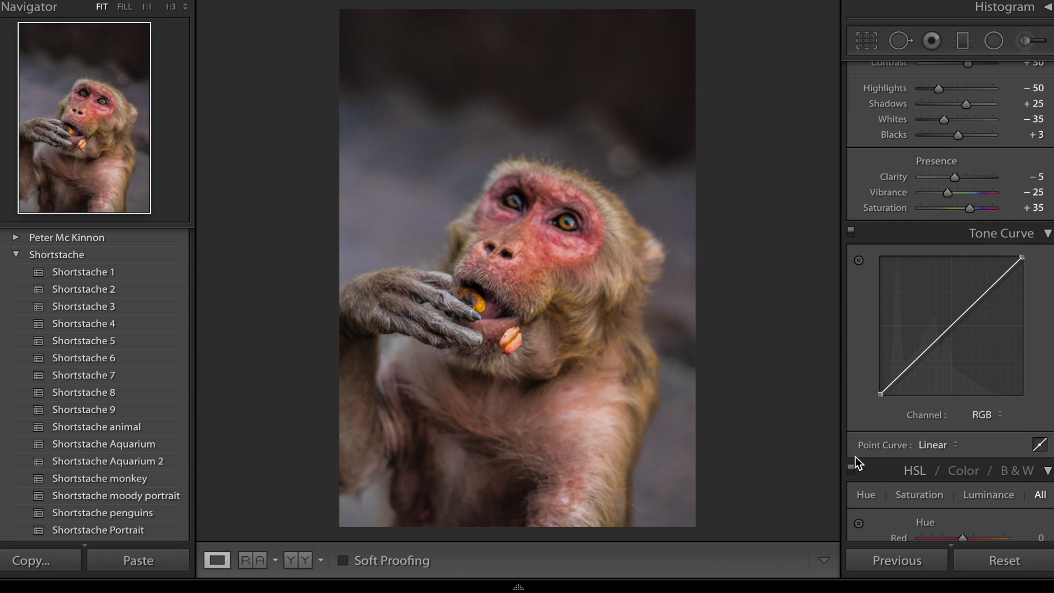
{"action": "left_click", "coordinate": [914, 361]}
{"action": "left_click", "coordinate": [952, 326]}
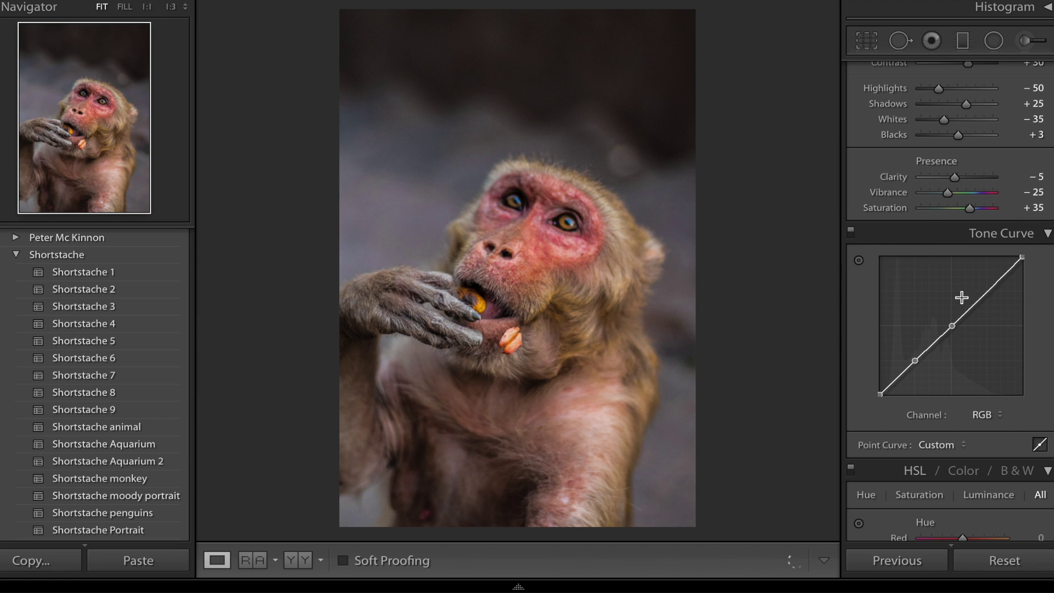
{"action": "left_click", "coordinate": [988, 291]}
- Pull the tone curve's highlights point slightly below the diagonal and lift its black point for faded blacks
{"action": "scroll", "coordinate": [857, 357], "scroll_direction": "up", "scroll_amount": 1}
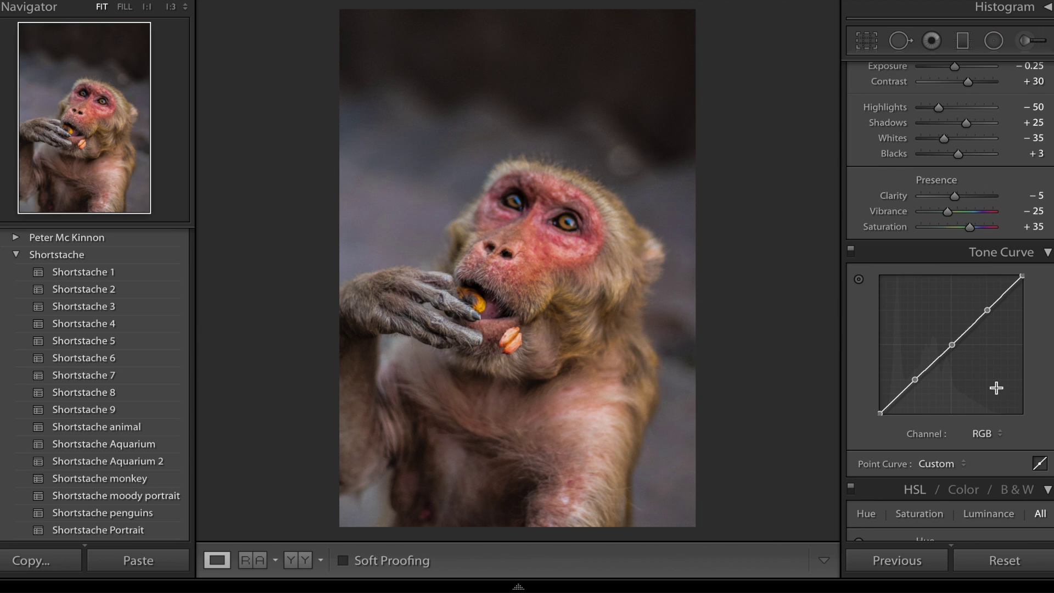
{"action": "mouse_move", "coordinate": [988, 310]}
{"action": "left_mouse_down"}
{"action": "mouse_move", "coordinate": [999, 342]}
{"action": "mouse_move", "coordinate": [957, 238]}
{"action": "mouse_move", "coordinate": [997, 307]}
{"action": "left_mouse_up"}
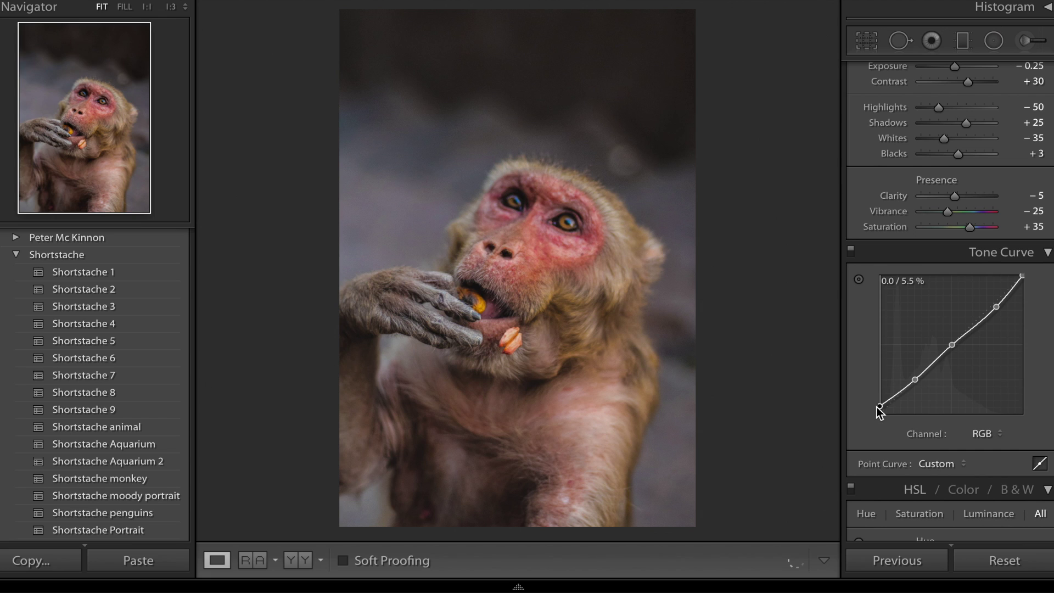
{"action": "left_click_drag", "start_coordinate": [880, 412], "coordinate": [877, 384]}
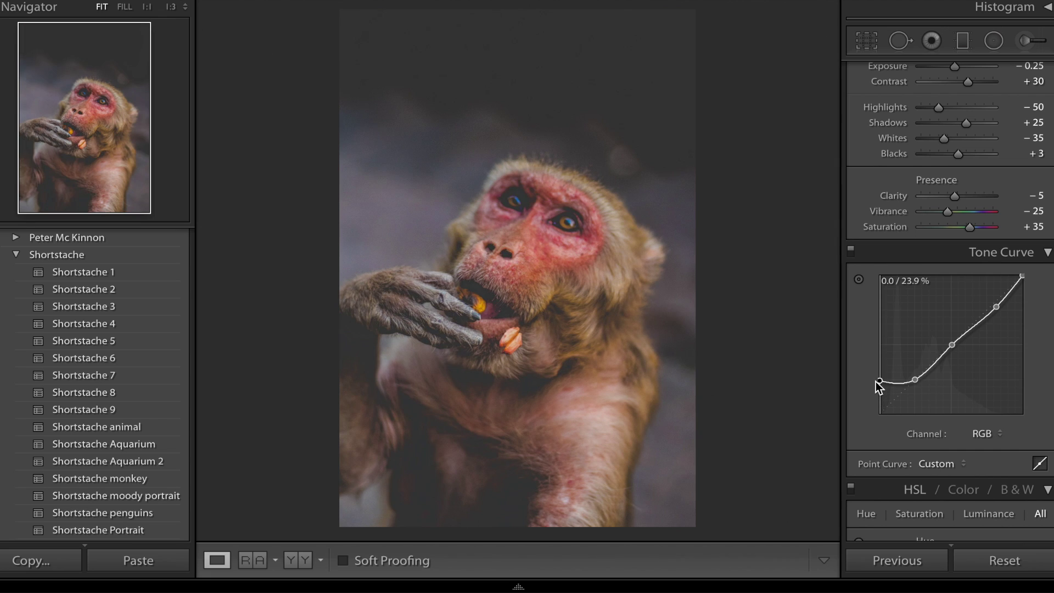
{"action": "left_click_drag", "start_coordinate": [878, 387], "coordinate": [870, 410]}
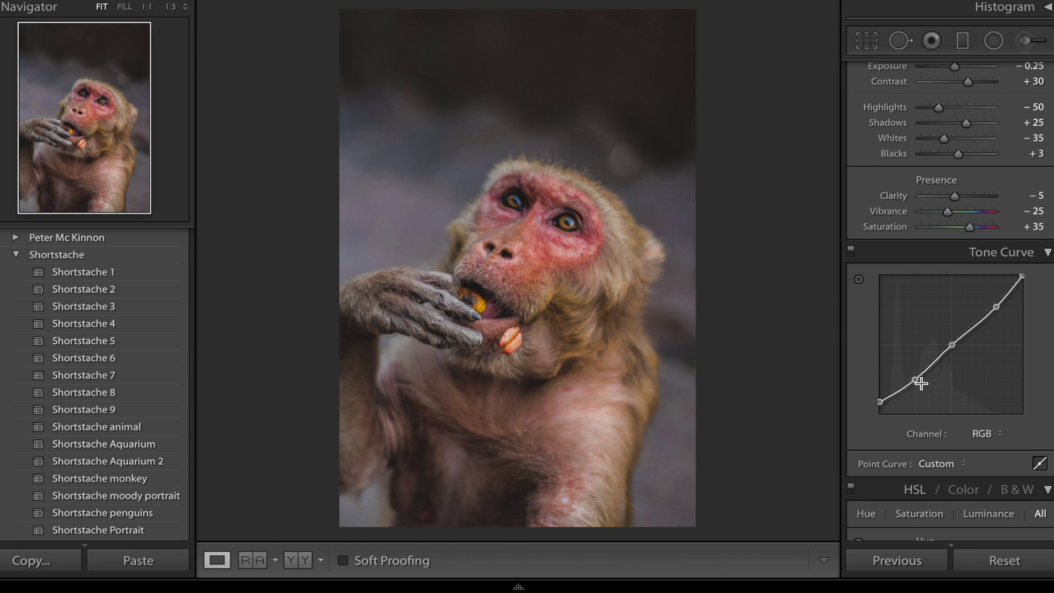
- Add a deep-shadow point between the tone curve's black point and shadows point, fine-tuning it to about 13.7 / 13.3 %
{"action": "left_click_drag", "start_coordinate": [916, 380], "coordinate": [896, 396]}
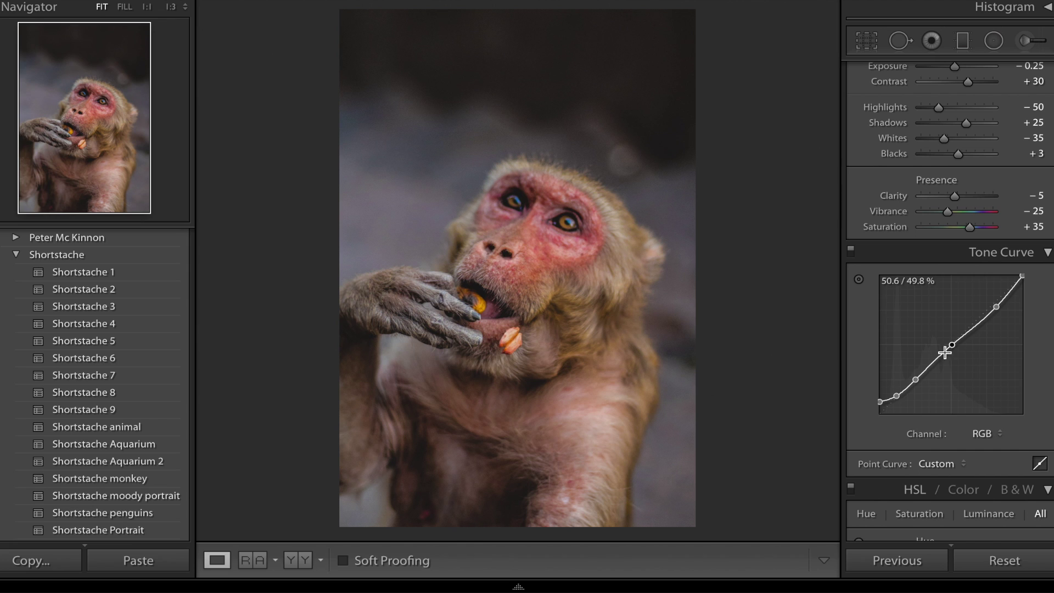
{"action": "left_click", "coordinate": [915, 380]}
{"action": "left_click_drag", "start_coordinate": [917, 381], "coordinate": [916, 381]}
{"action": "left_click", "coordinate": [896, 395]}
{"action": "left_click_drag", "start_coordinate": [896, 398], "coordinate": [895, 401]}
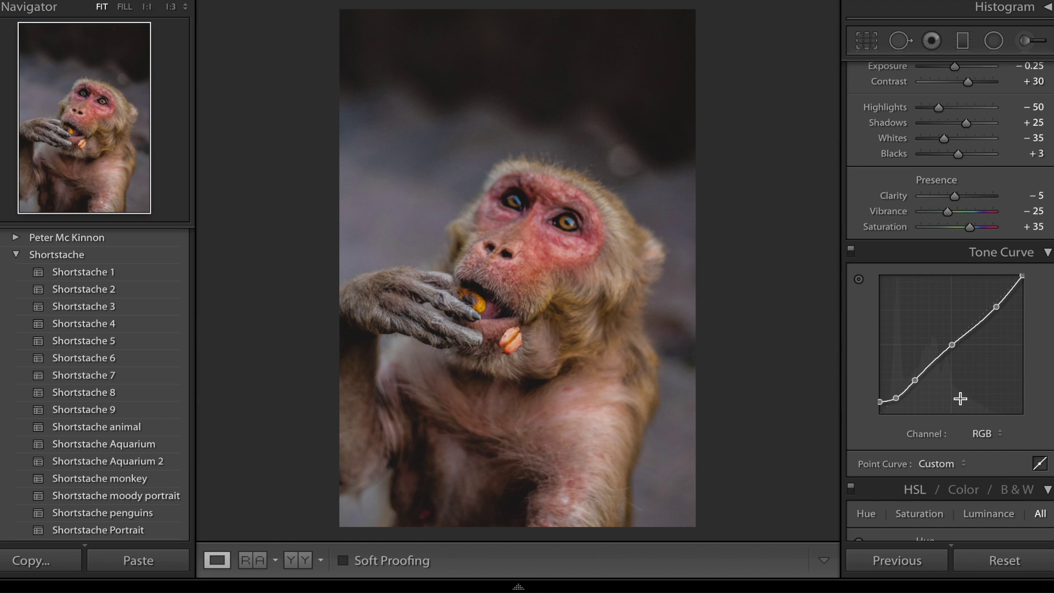
{"action": "key", "text": "z"}
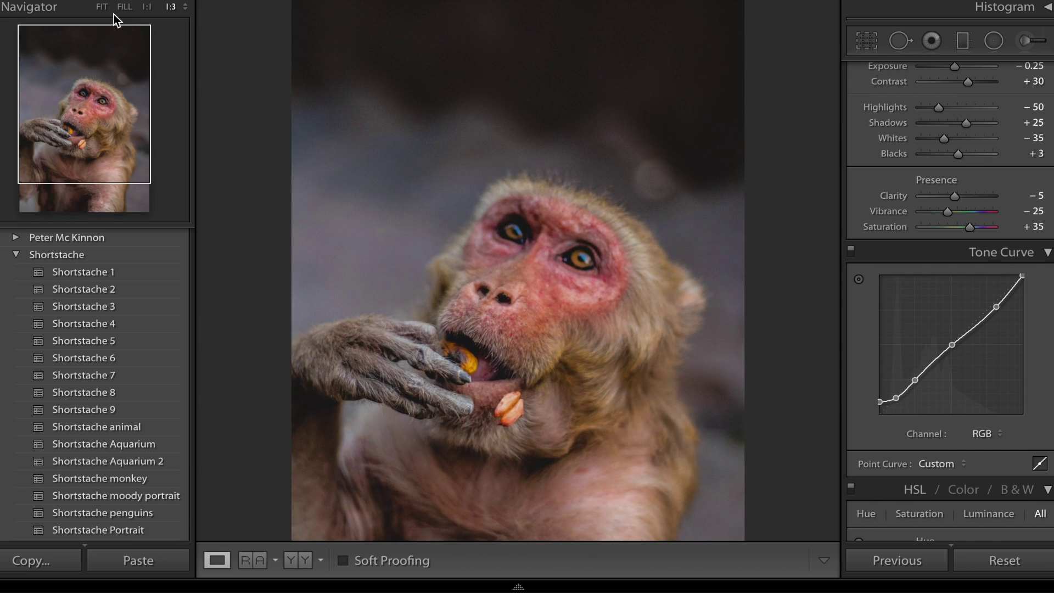
{"action": "left_click", "coordinate": [102, 7]}
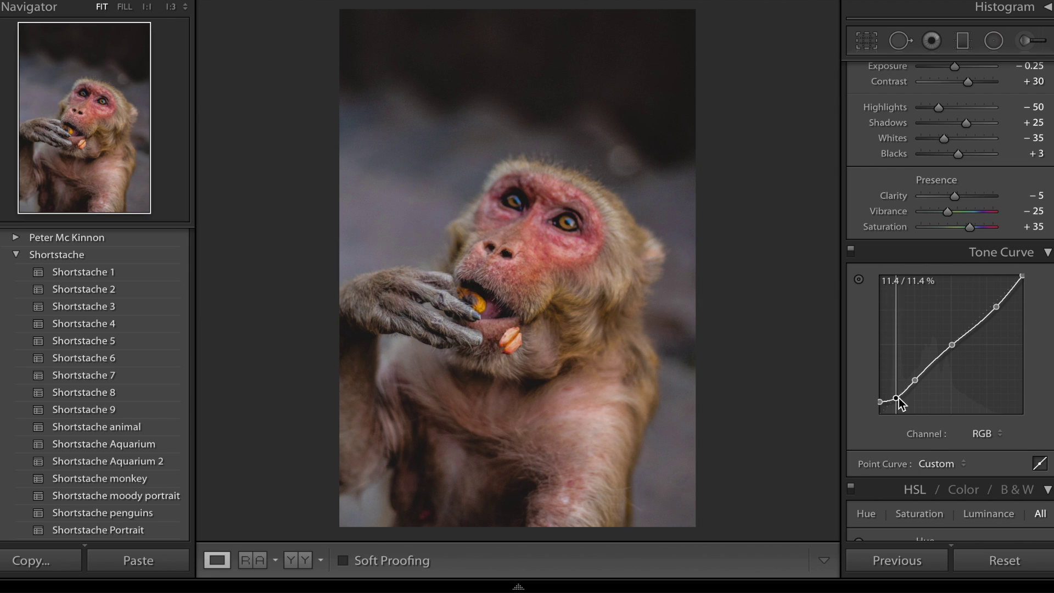
{"action": "left_click_drag", "start_coordinate": [898, 400], "coordinate": [900, 396]}
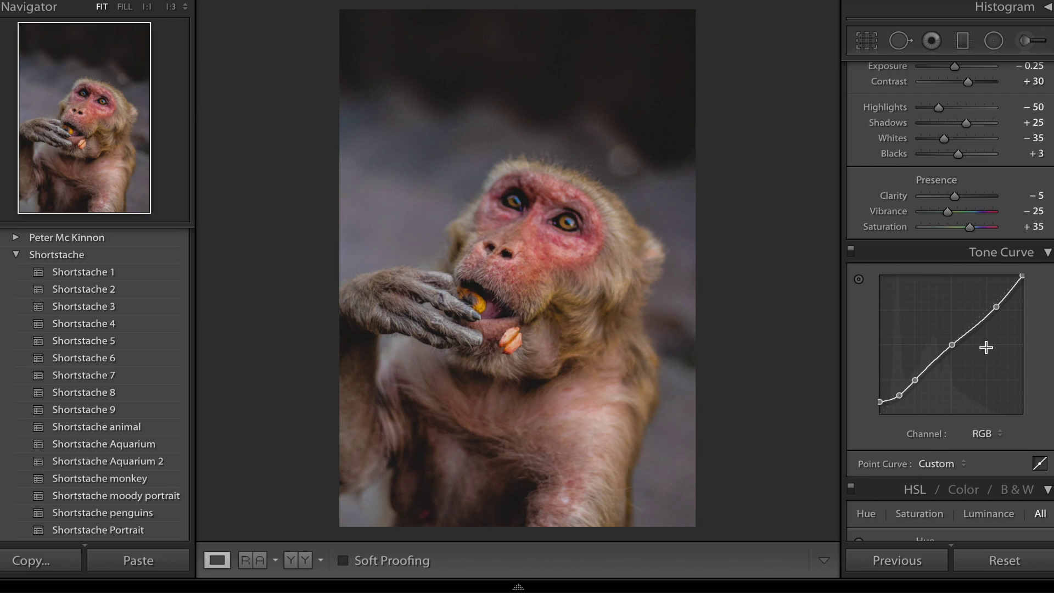
- Compare the photo with the Tone Curve off and on, lower the curve's white point slightly and raise the deep-shadow point a little
{"action": "left_click", "coordinate": [851, 254]}
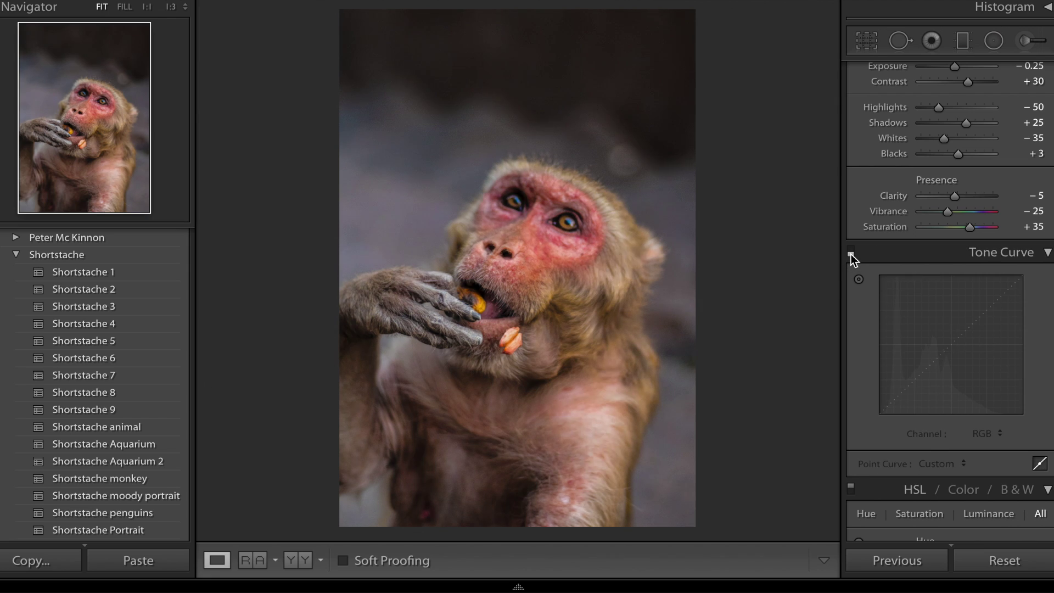
{"action": "left_click", "coordinate": [850, 255]}
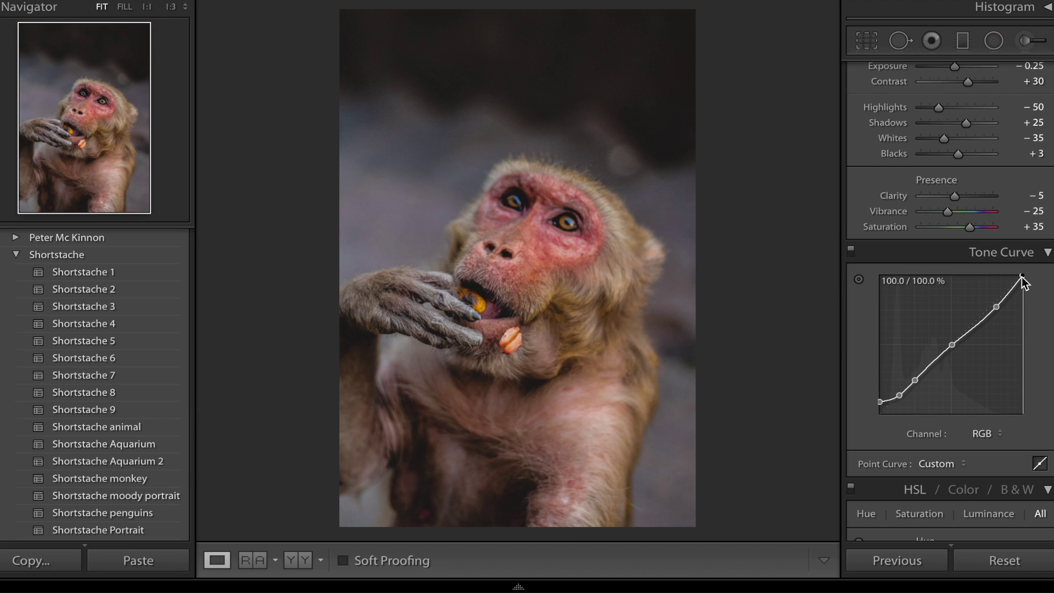
{"action": "mouse_move", "coordinate": [1021, 277]}
{"action": "left_mouse_down"}
{"action": "mouse_move", "coordinate": [1032, 297]}
{"action": "mouse_move", "coordinate": [1036, 284]}
{"action": "left_mouse_up"}
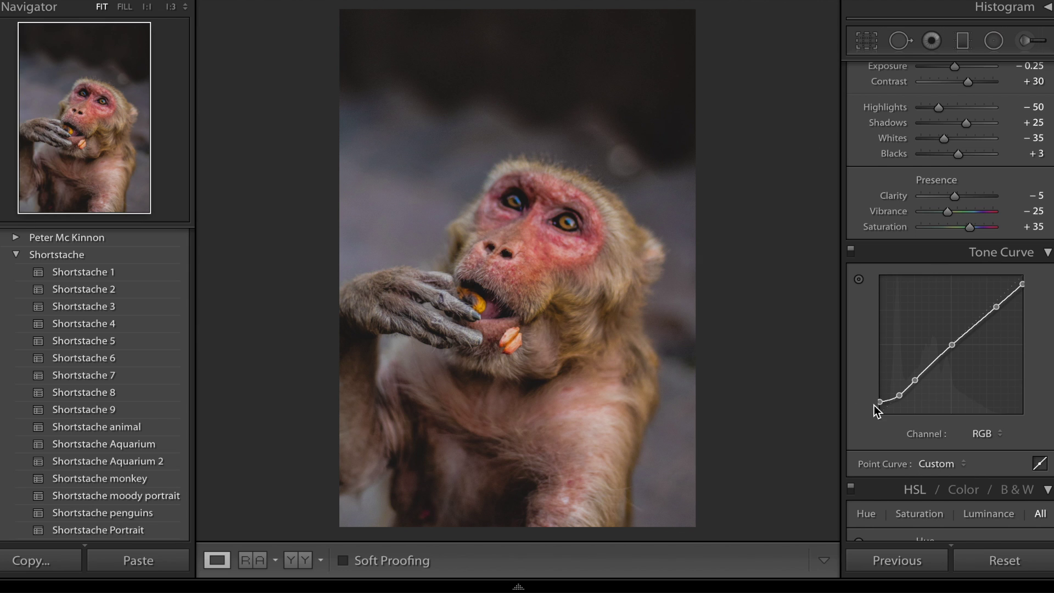
{"action": "left_click_drag", "start_coordinate": [898, 395], "coordinate": [902, 390]}
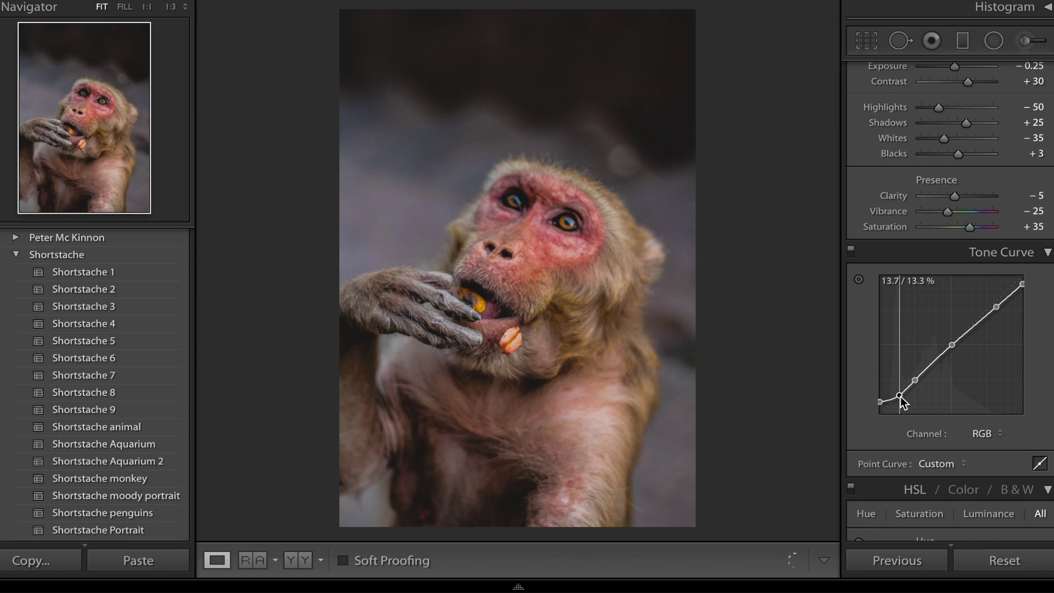
- Try shifting the Red hue to +100 in the HSL adjustments and reset it to 0
{"action": "scroll", "coordinate": [994, 375], "scroll_direction": "down", "scroll_amount": 3}
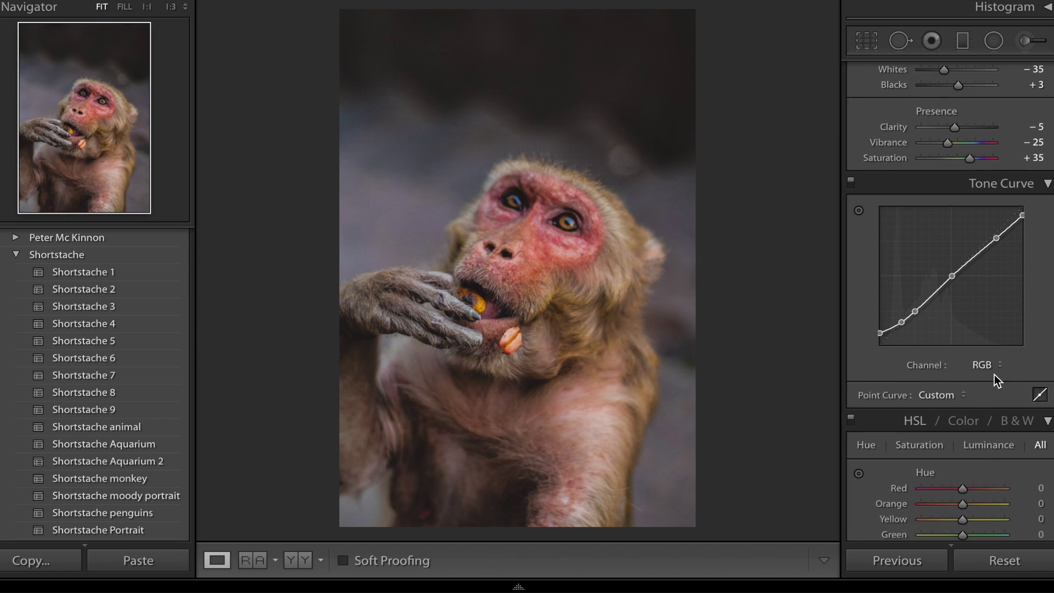
{"action": "scroll", "coordinate": [993, 375], "scroll_direction": "down", "scroll_amount": 15}
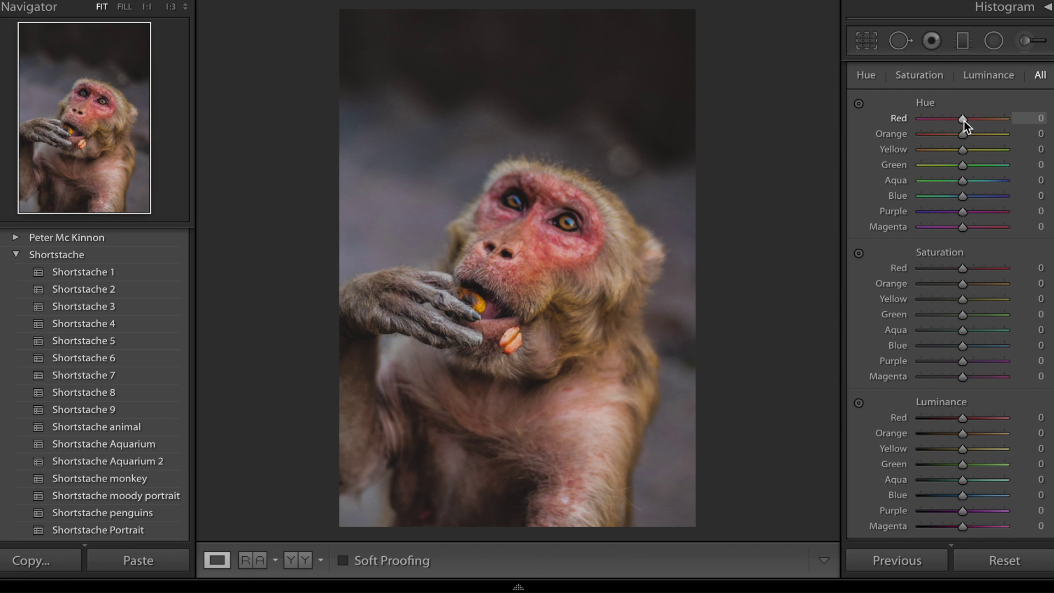
{"action": "left_click_drag", "start_coordinate": [963, 120], "coordinate": [1015, 120]}
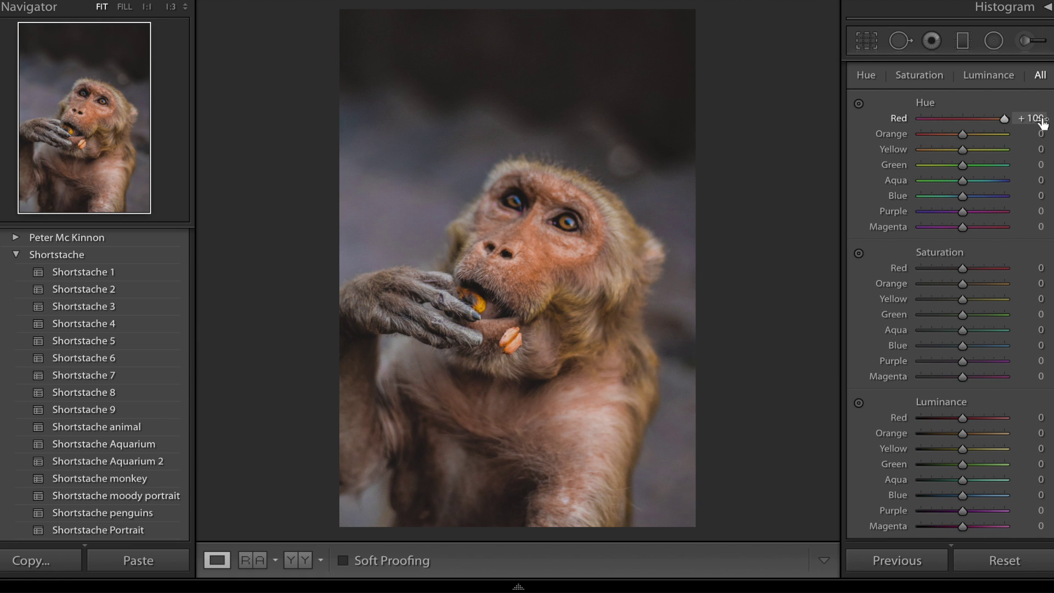
{"action": "double_click", "coordinate": [895, 118]}
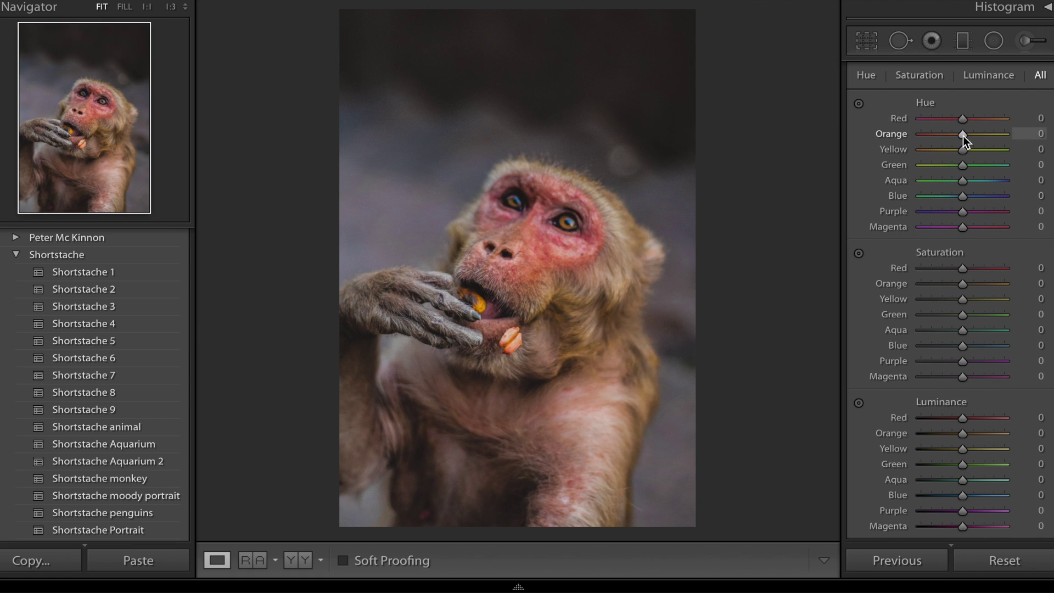
- Shift the Orange hue to +8 and the Yellow hue to -20 in the HSL adjustments
{"action": "left_click_drag", "start_coordinate": [963, 136], "coordinate": [966, 137]}
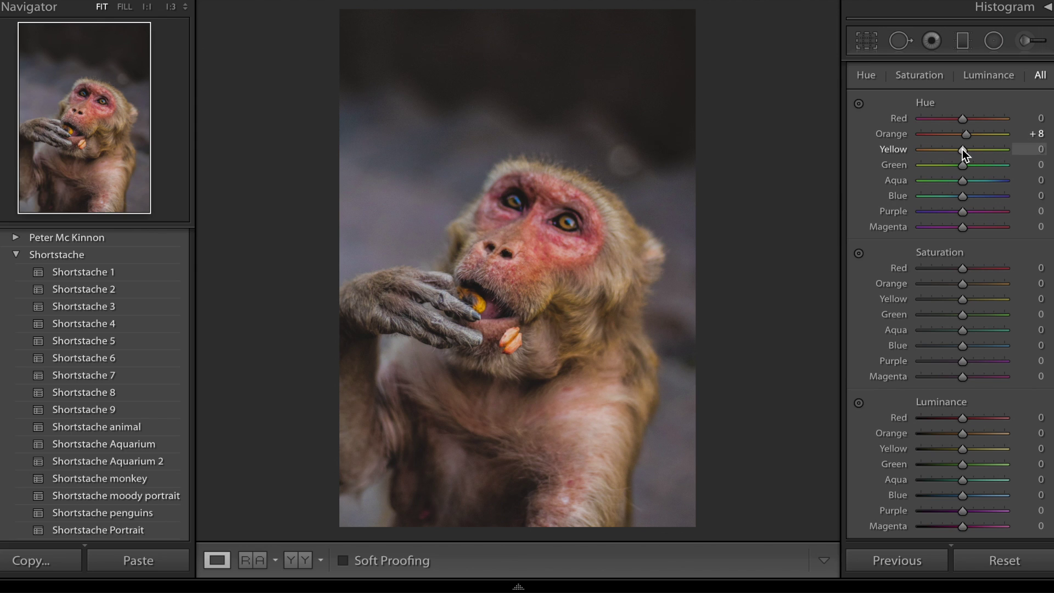
{"action": "left_click_drag", "start_coordinate": [962, 149], "coordinate": [950, 149]}
{"action": "left_click", "coordinate": [1030, 149]}
{"action": "type", "text": "-20"}
{"action": "key", "text": "Return"}
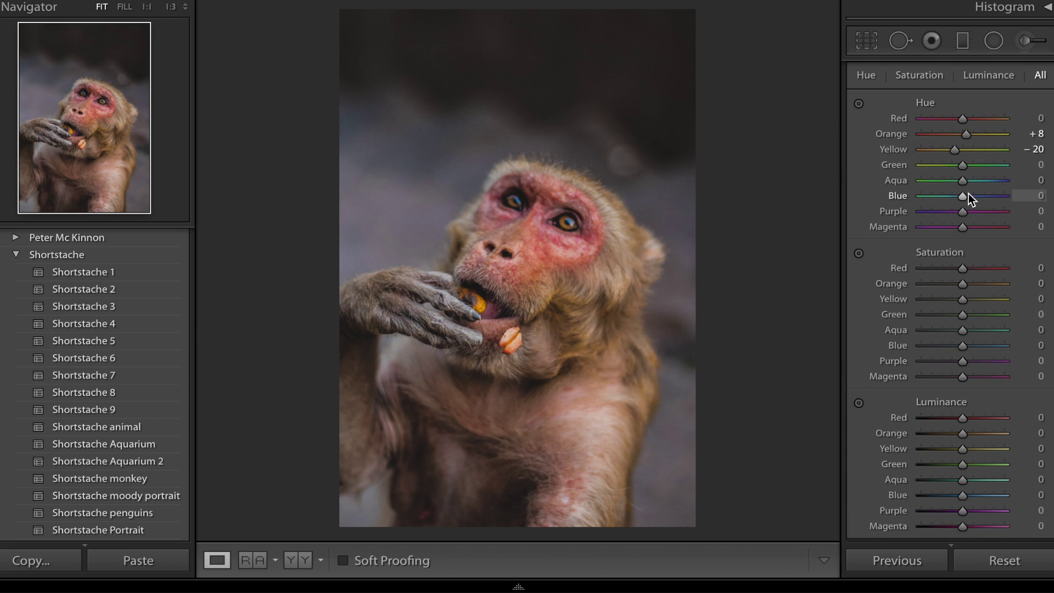
- Shift the Blue hue to -15 in the HSL adjustments
{"action": "left_click_drag", "start_coordinate": [961, 196], "coordinate": [956, 195]}
{"action": "key", "text": "Down"}
{"action": "key", "text": "Down"}
- Set the HSL saturation of Red, Orange and Yellow to -35 each
{"action": "scroll", "coordinate": [964, 269], "scroll_direction": "down", "scroll_amount": 3}
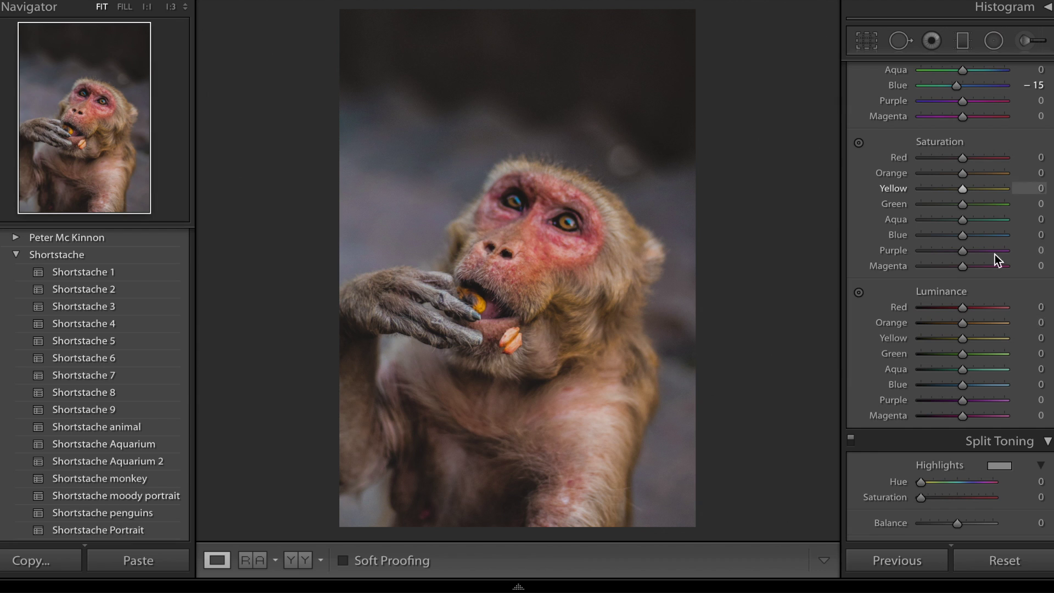
{"action": "scroll", "coordinate": [984, 196], "scroll_direction": "up", "scroll_amount": 1}
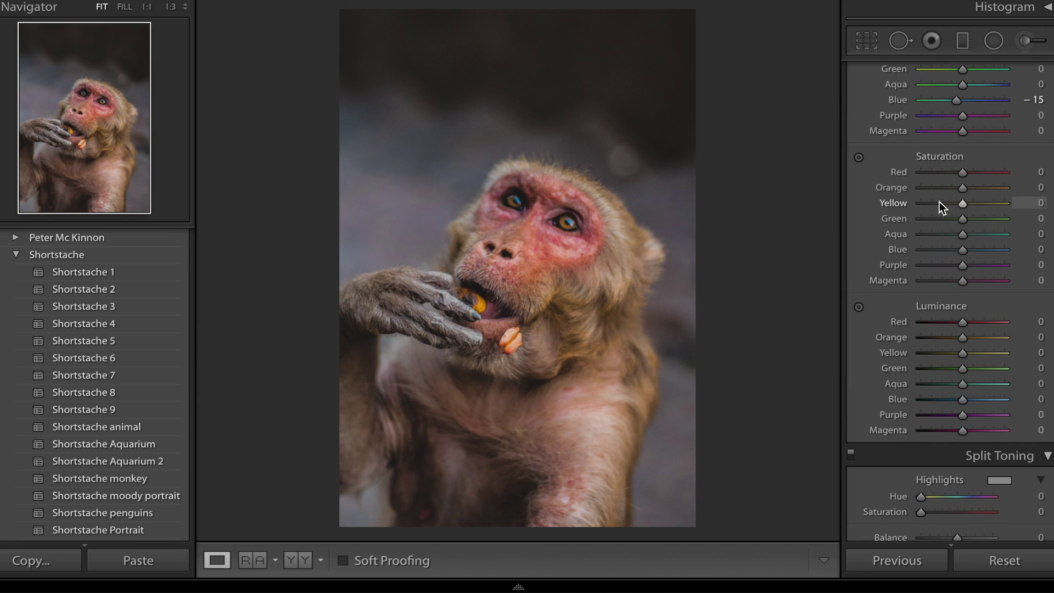
{"action": "left_click", "coordinate": [940, 173]}
{"action": "left_click", "coordinate": [1032, 172]}
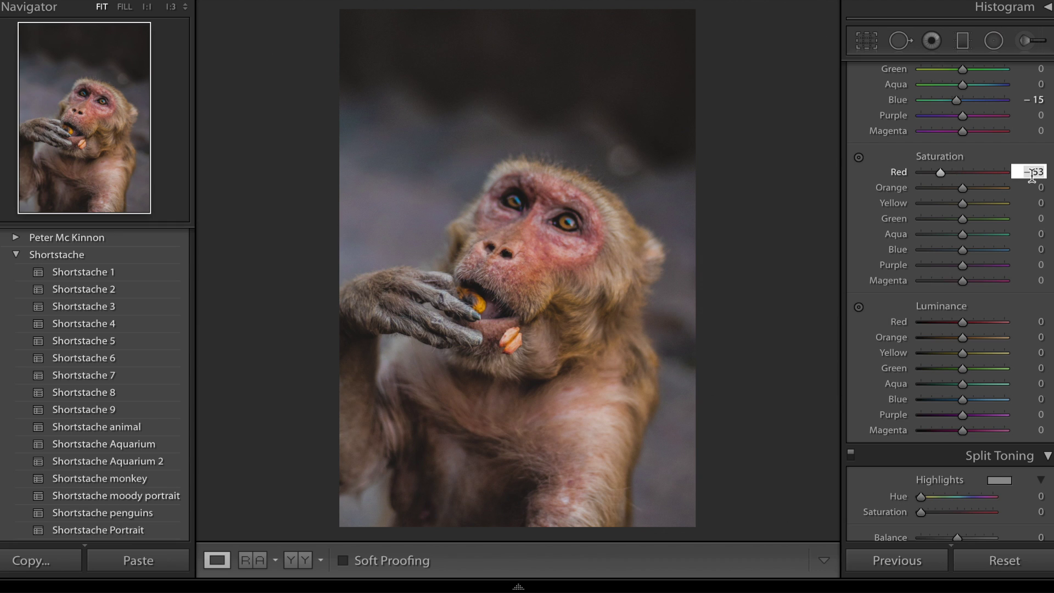
{"action": "type", "text": "-35"}
{"action": "key", "text": "Return"}
{"action": "left_click", "coordinate": [1038, 187]}
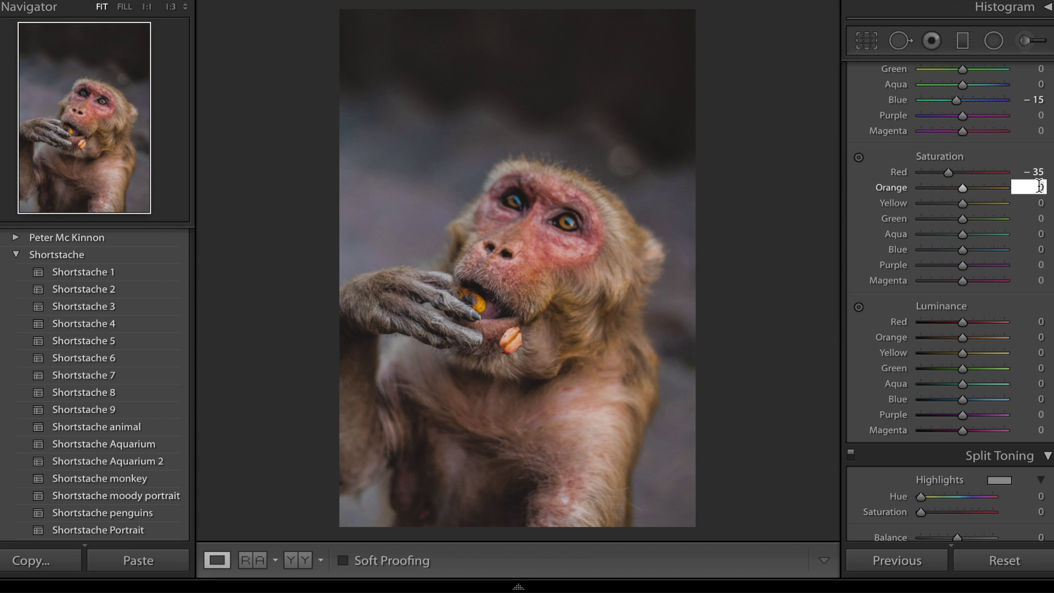
{"action": "type", "text": "-35"}
{"action": "key", "text": "Return"}
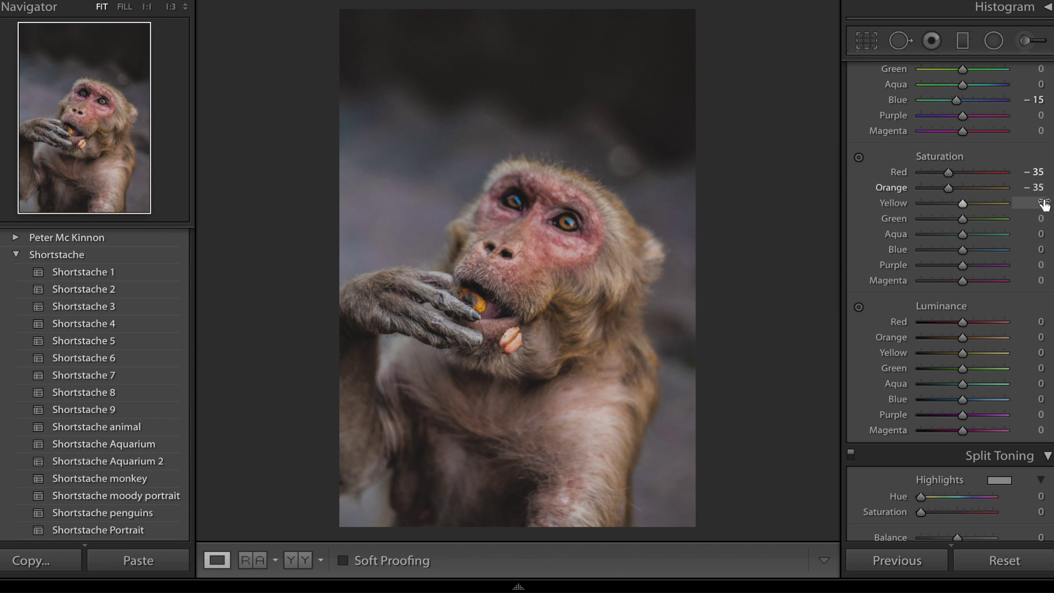
{"action": "left_click", "coordinate": [1038, 202]}
{"action": "type", "text": "-35"}
{"action": "key", "text": "Return"}
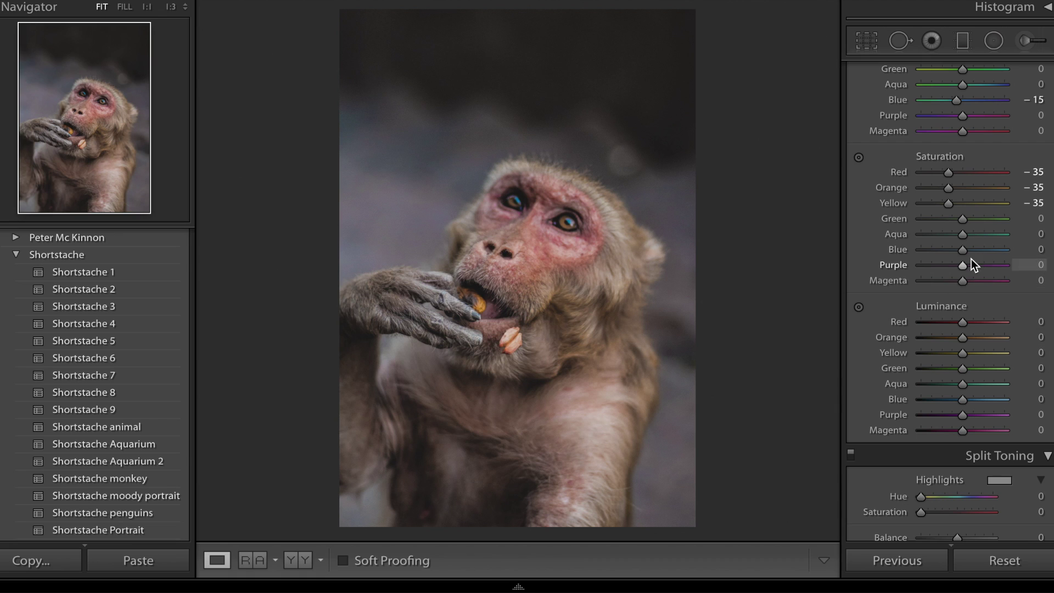
- Reduce the HSL saturation of Aqua to -34 and Blue to -77, and adjust Yellow to -22
{"action": "left_click", "coordinate": [949, 233]}
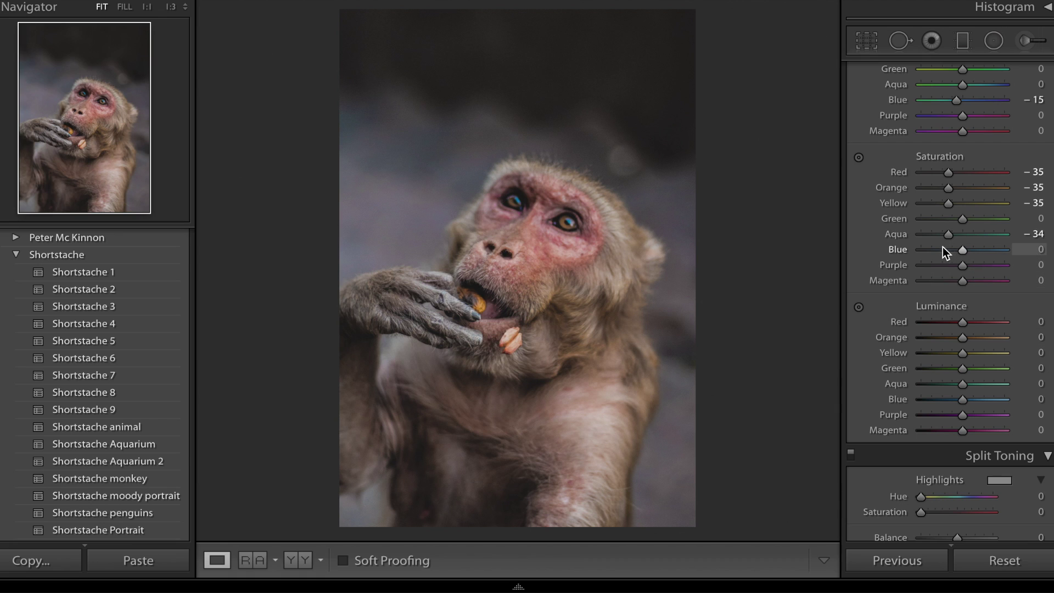
{"action": "left_click", "coordinate": [930, 252]}
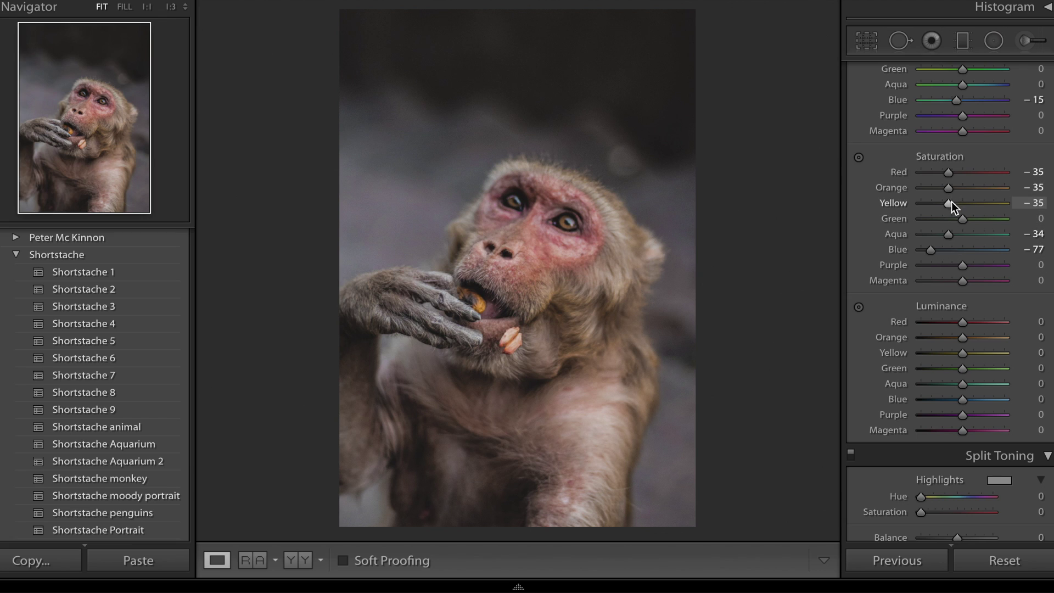
{"action": "left_click_drag", "start_coordinate": [951, 204], "coordinate": [954, 203]}
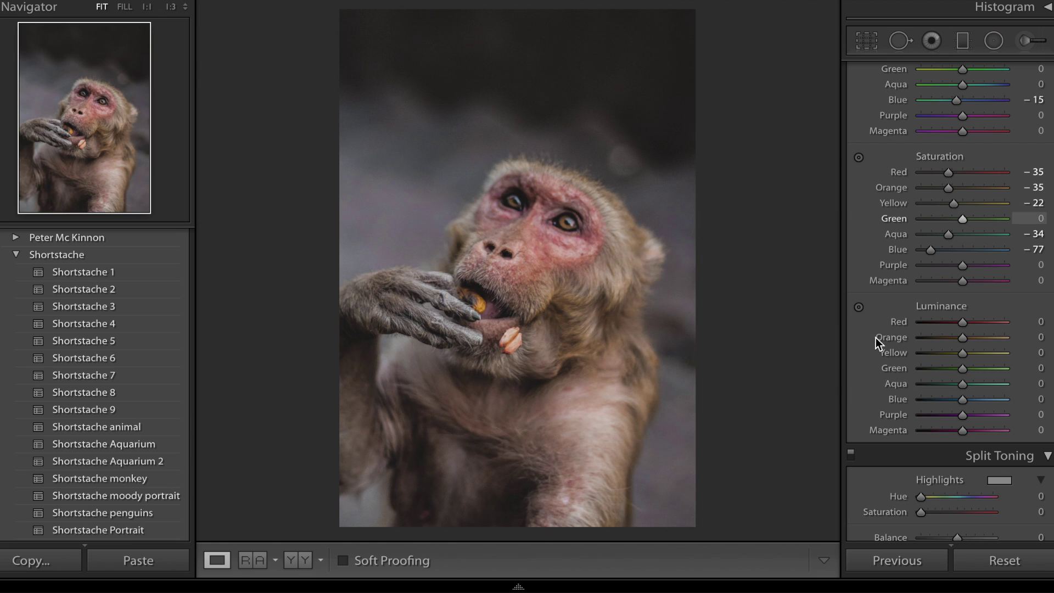
- Set the Red luminance to +10 in the HSL adjustments and try lowering the Purple luminance to -58
{"action": "scroll", "coordinate": [947, 321], "scroll_direction": "down", "scroll_amount": 2}
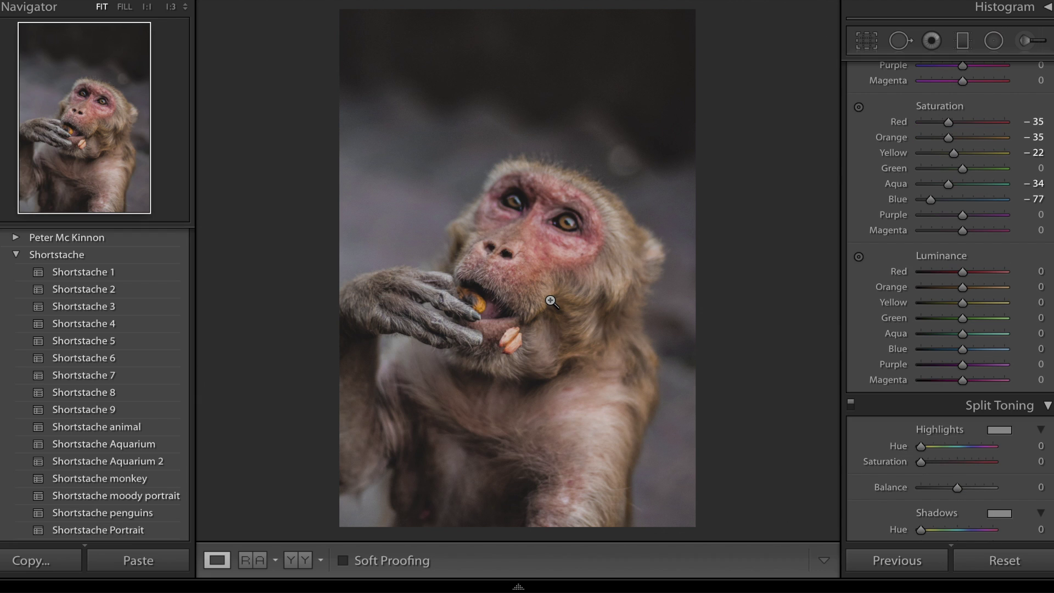
{"action": "left_click", "coordinate": [1041, 272]}
{"action": "type", "text": "5"}
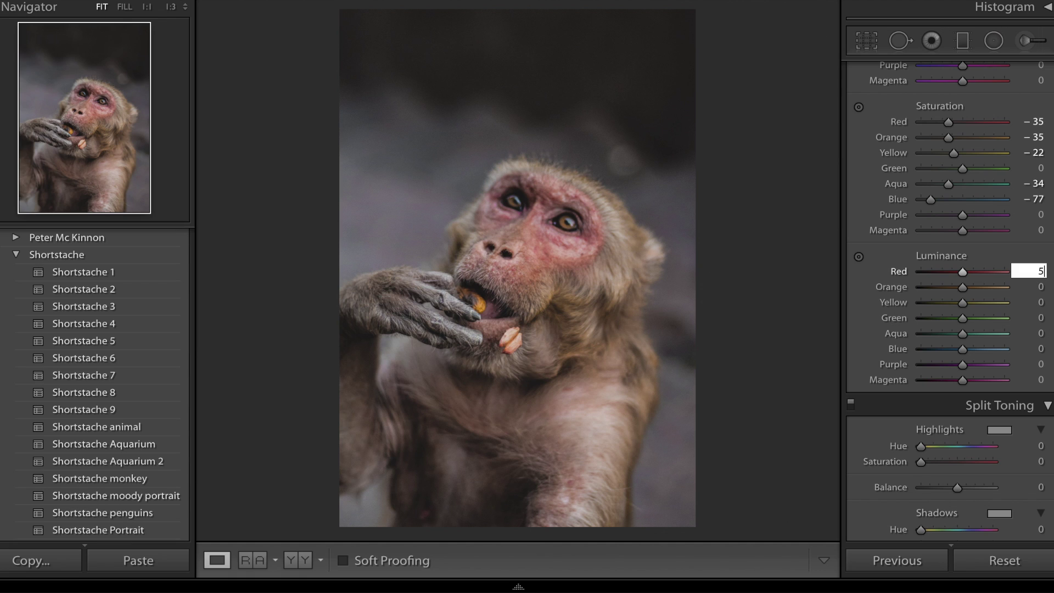
{"action": "key", "text": "Return"}
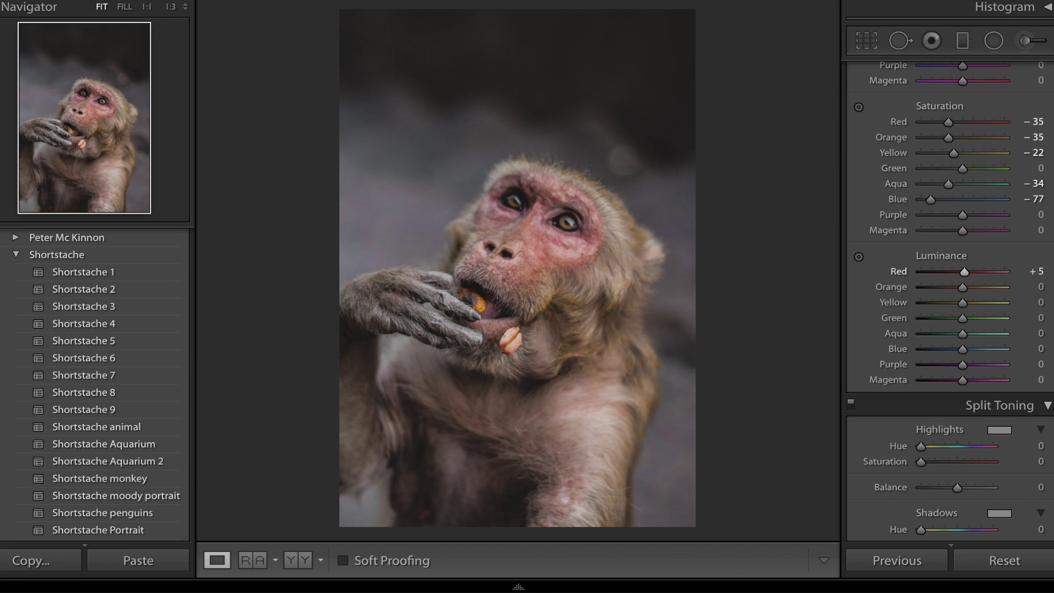
{"action": "left_click", "coordinate": [940, 365]}
{"action": "left_click", "coordinate": [1035, 272]}
{"action": "type", "text": "10"}
{"action": "key", "text": "Return"}
- Set the Orange luminance to +5 and reset the Purple luminance to 0
{"action": "left_click", "coordinate": [1041, 286]}
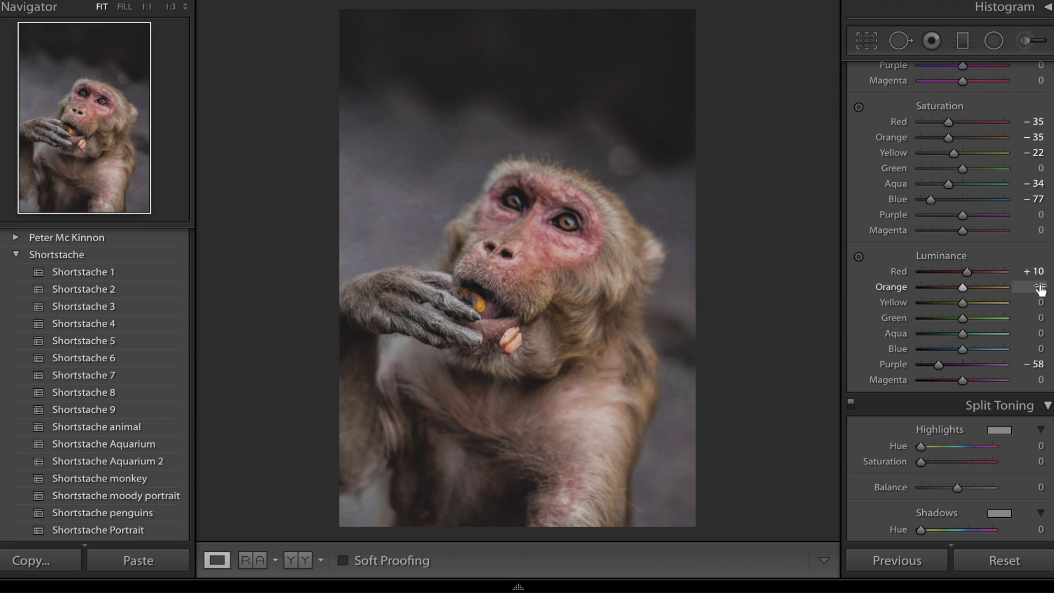
{"action": "type", "text": "5"}
{"action": "key", "text": "Return"}
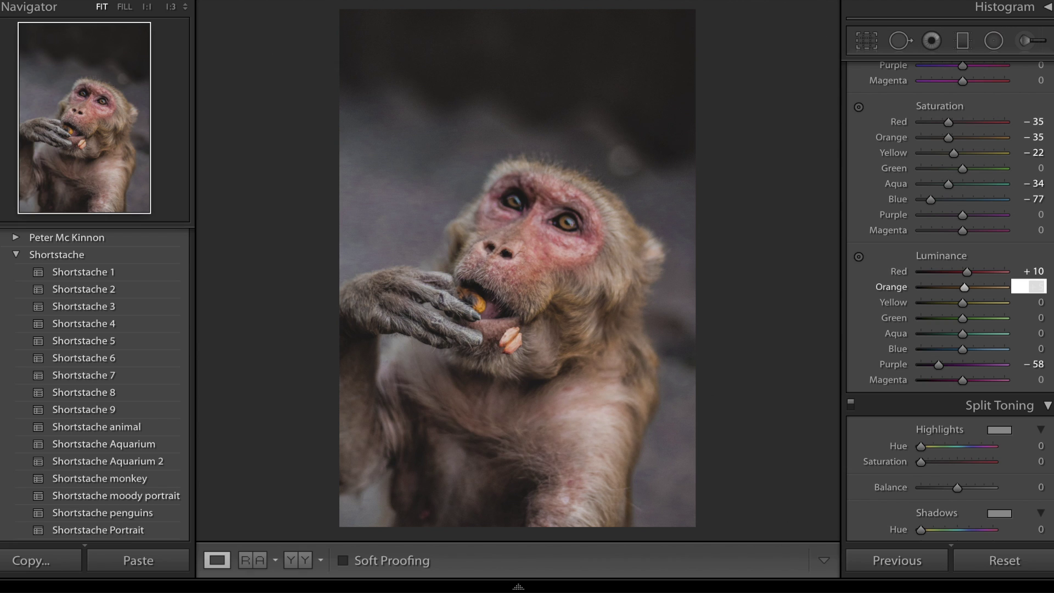
{"action": "double_click", "coordinate": [939, 365]}
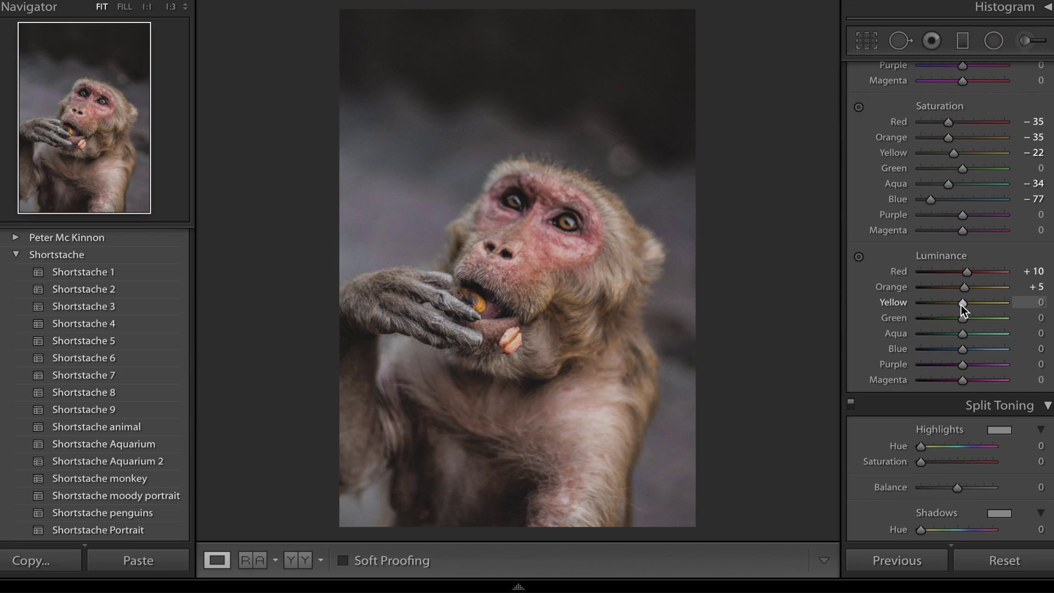
- Brighten the luminance of Yellow to +22 and Green to +20, and darken Aqua to -42 and Blue to -39
{"action": "mouse_move", "coordinate": [962, 305]}
{"action": "left_mouse_down"}
{"action": "mouse_move", "coordinate": [1016, 295]}
{"action": "mouse_move", "coordinate": [970, 302]}
{"action": "left_mouse_up"}
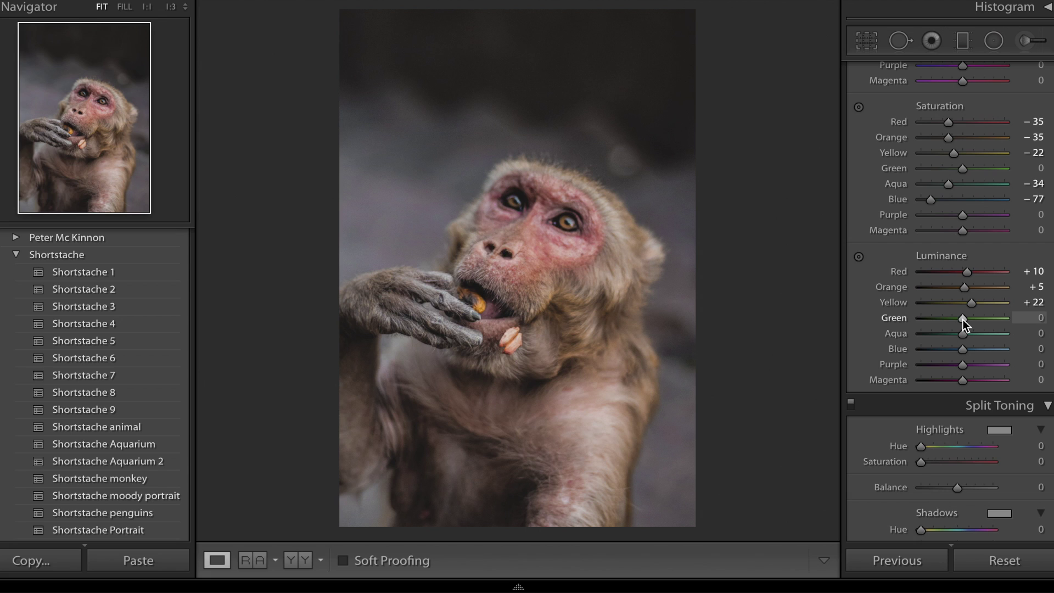
{"action": "mouse_move", "coordinate": [962, 319]}
{"action": "left_mouse_down"}
{"action": "mouse_move", "coordinate": [989, 317]}
{"action": "mouse_move", "coordinate": [970, 318]}
{"action": "left_mouse_up"}
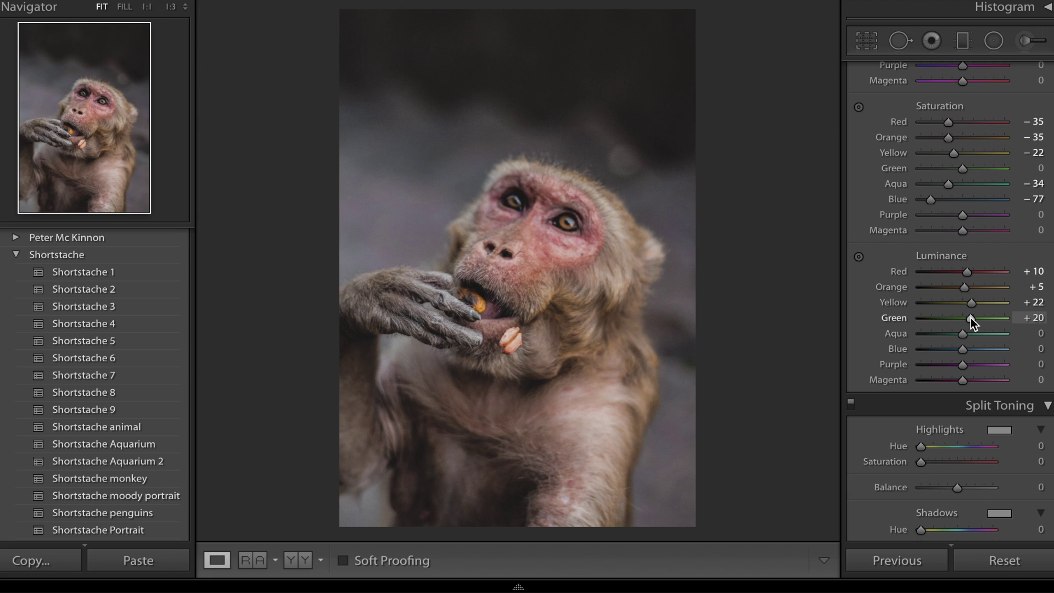
{"action": "left_click", "coordinate": [945, 334]}
{"action": "left_click", "coordinate": [947, 350]}
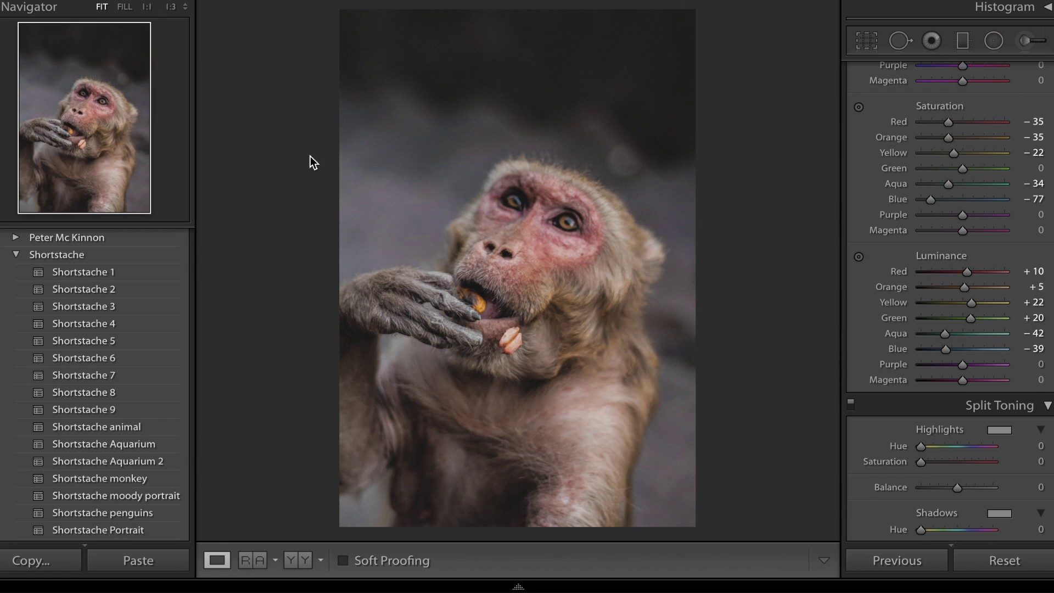
- Set the Split Toning highlights Hue to 50 and preview the tint at full strength
{"action": "scroll", "coordinate": [934, 177], "scroll_direction": "up", "scroll_amount": 1}
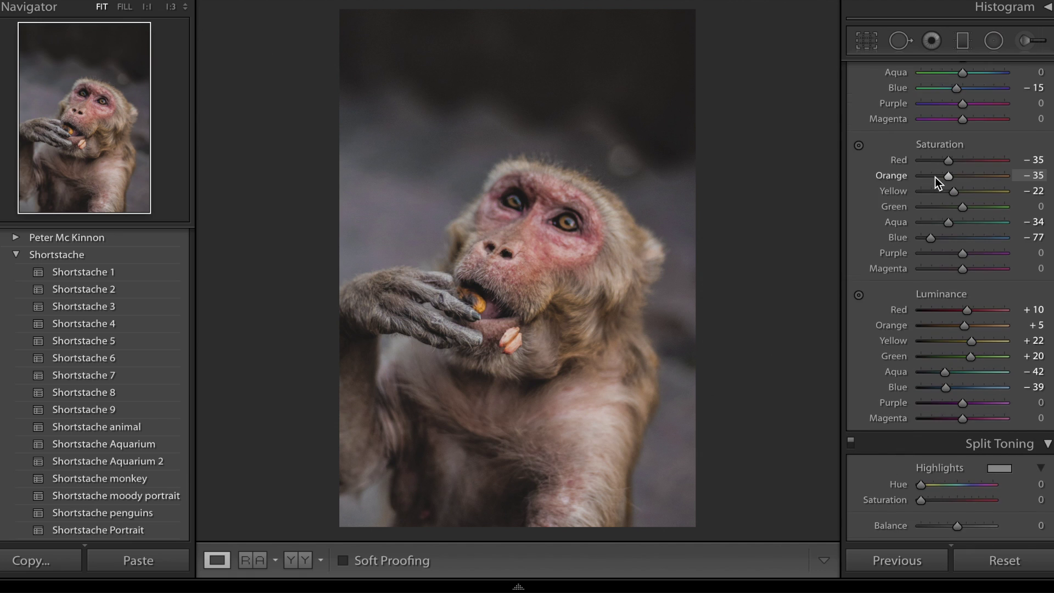
{"action": "scroll", "coordinate": [934, 177], "scroll_direction": "down", "scroll_amount": 1}
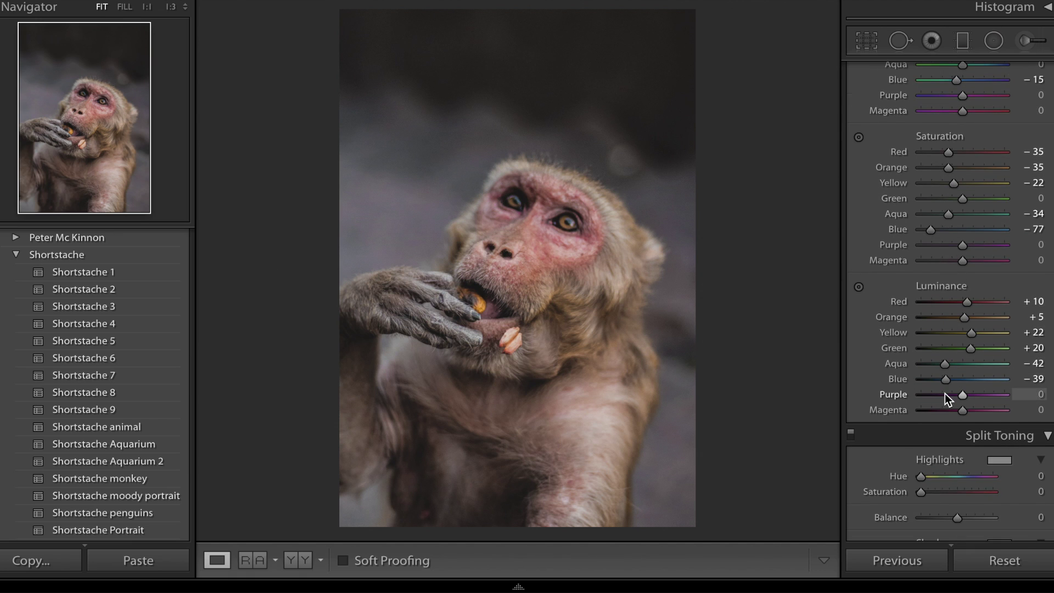
{"action": "scroll", "coordinate": [944, 393], "scroll_direction": "down", "scroll_amount": 2}
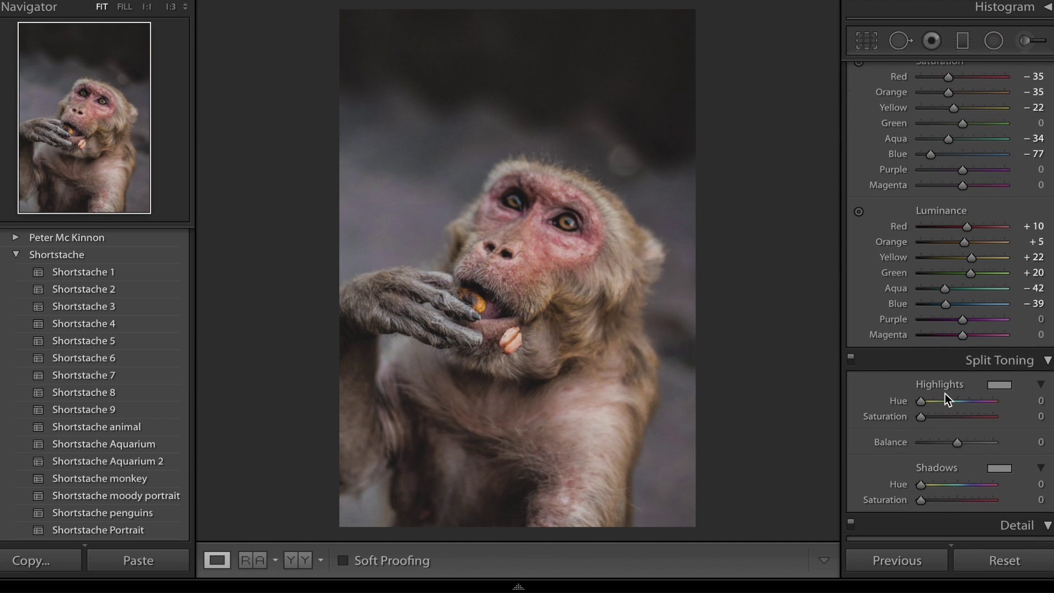
{"action": "scroll", "coordinate": [944, 393], "scroll_direction": "down", "scroll_amount": 2}
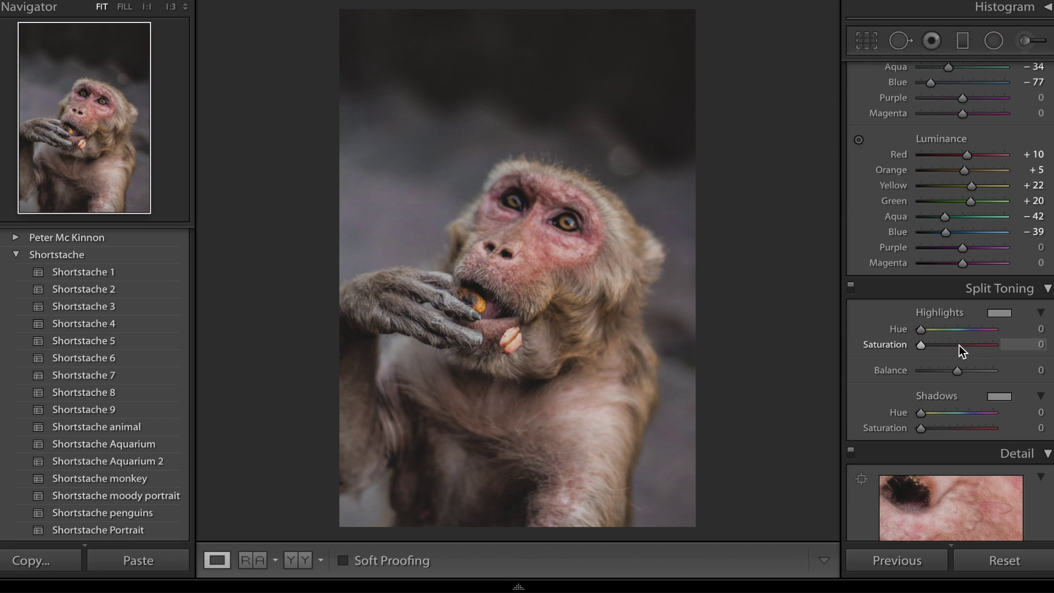
{"action": "left_click", "coordinate": [1037, 329]}
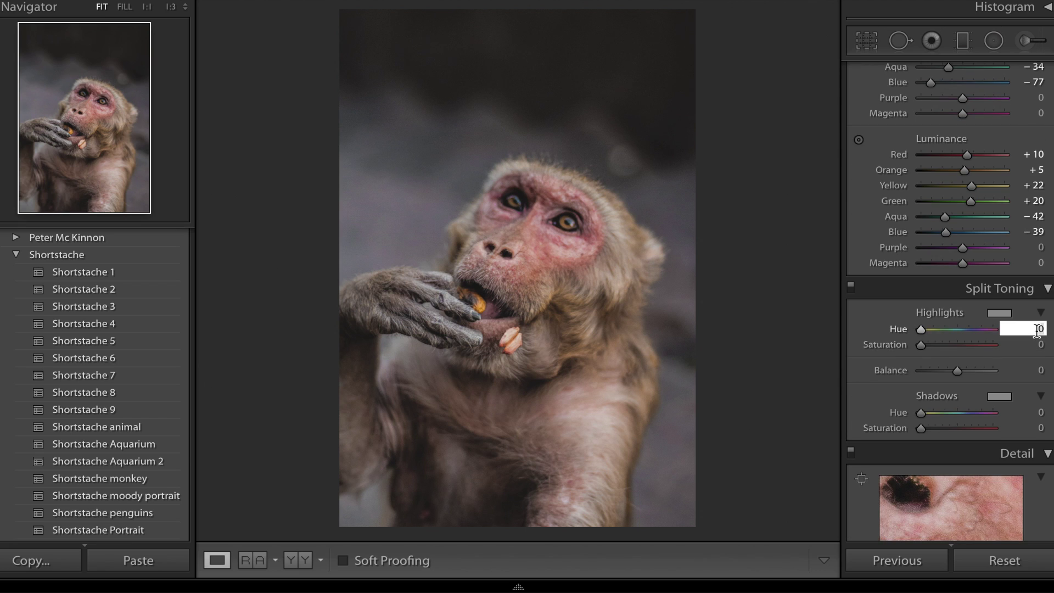
{"action": "type", "text": "50"}
{"action": "key", "text": "Return"}
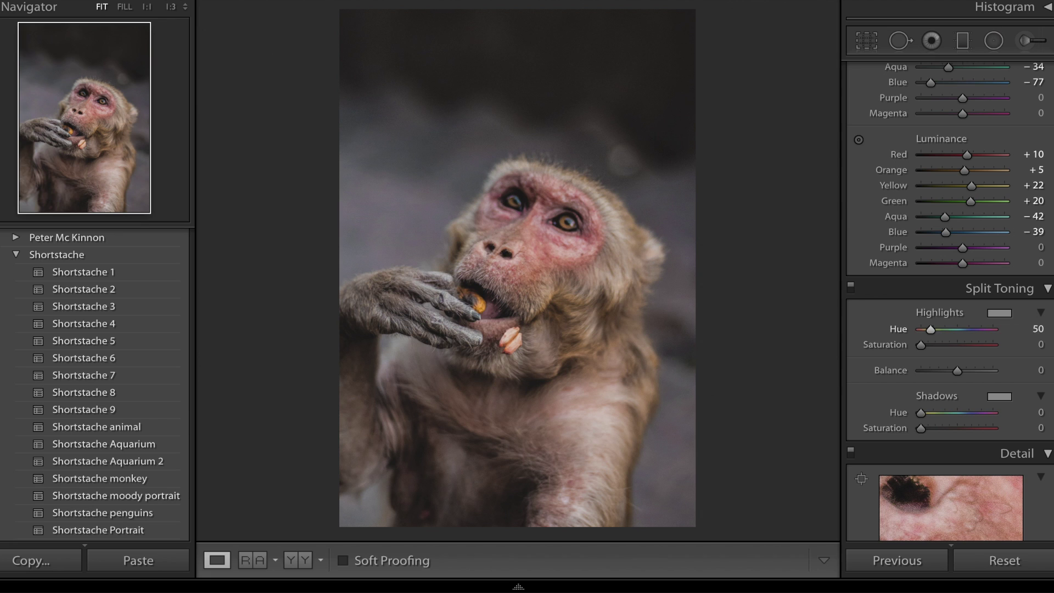
{"action": "key", "text": "alt"}
{"action": "left_click", "coordinate": [931, 332], "text": "alt"}
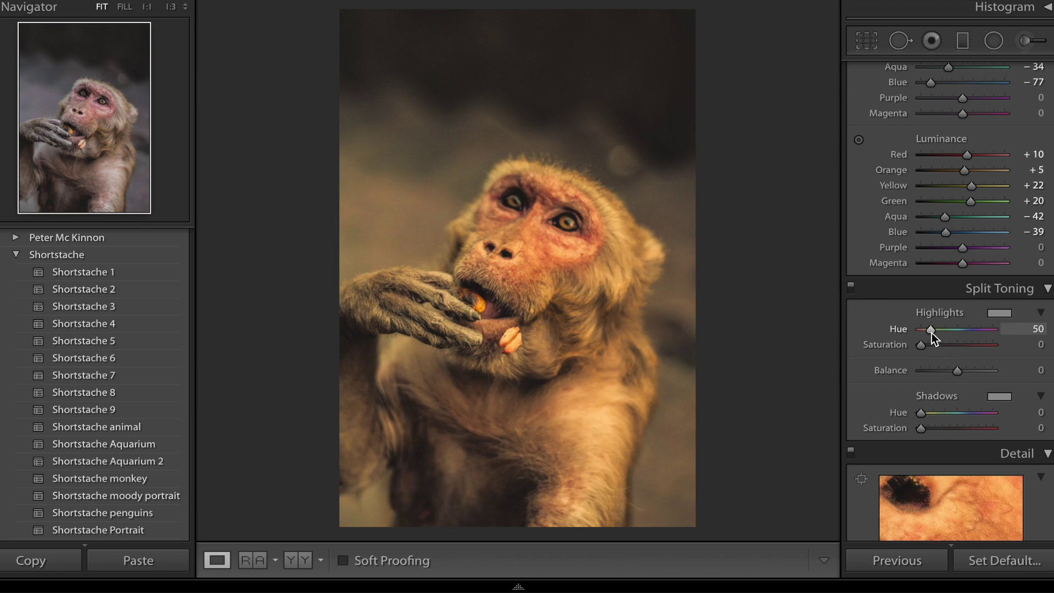
- Set the Split Toning highlights Saturation to 12
{"action": "left_click", "coordinate": [1038, 345]}
{"action": "type", "text": "12"}
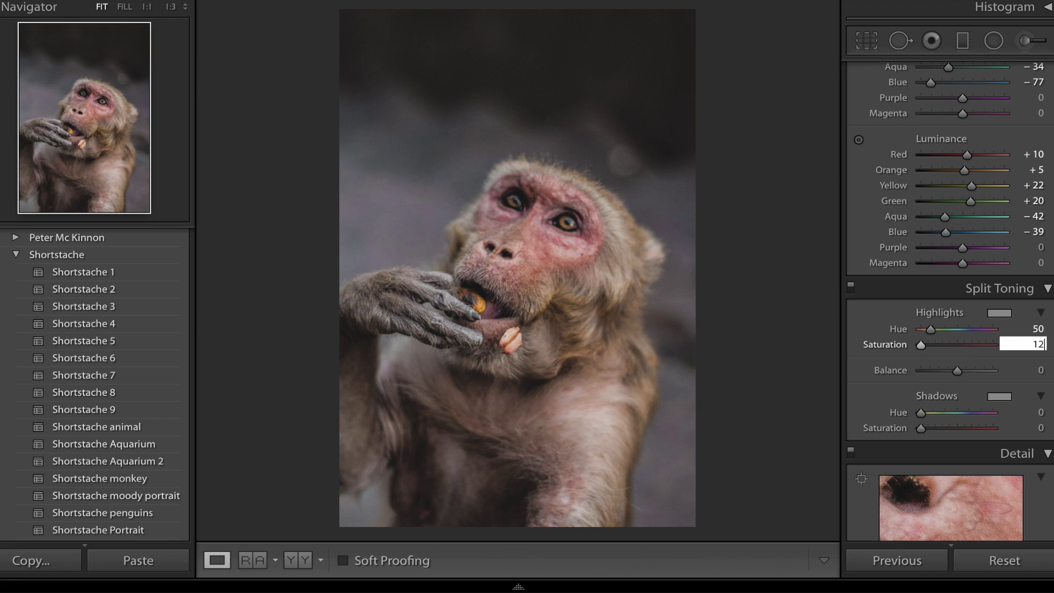
{"action": "key", "text": "Return"}
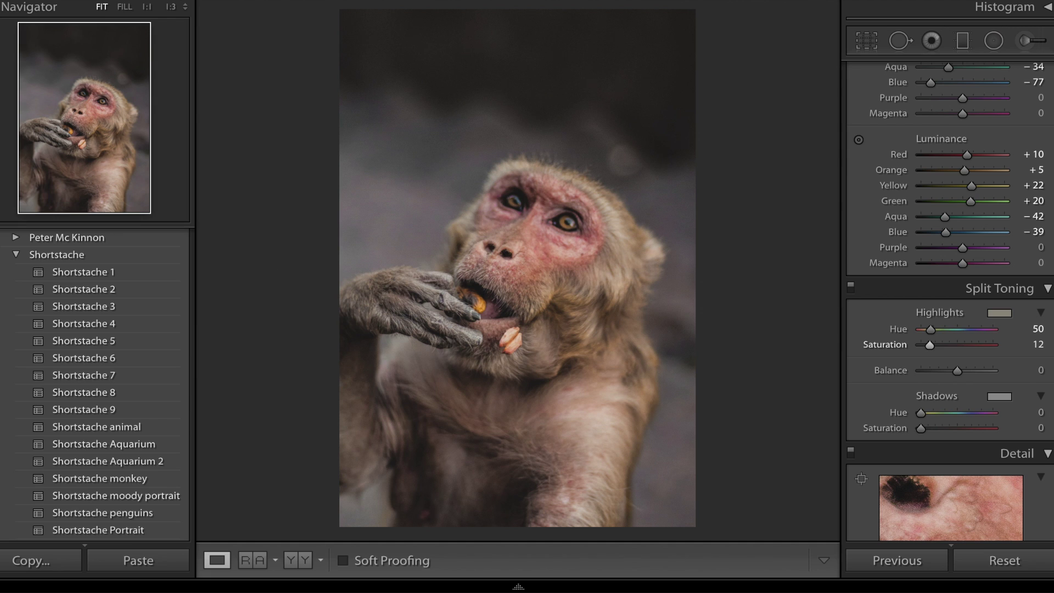
- Set the Split Toning shadows Hue to 180 and preview the tint at full strength
{"action": "scroll", "coordinate": [975, 236], "scroll_direction": "up", "scroll_amount": 2}
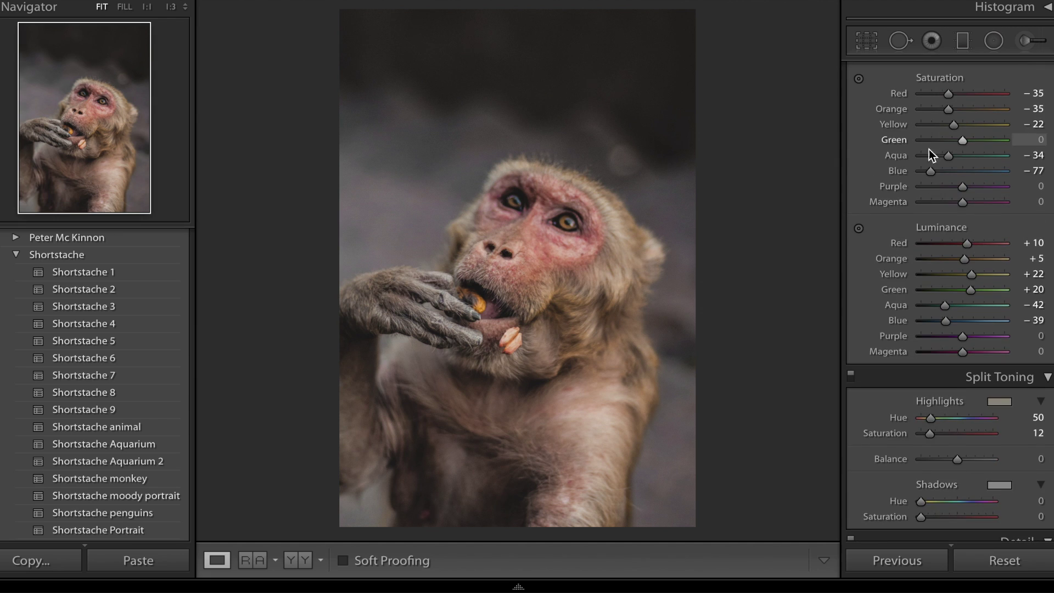
{"action": "scroll", "coordinate": [975, 231], "scroll_direction": "down", "scroll_amount": 3}
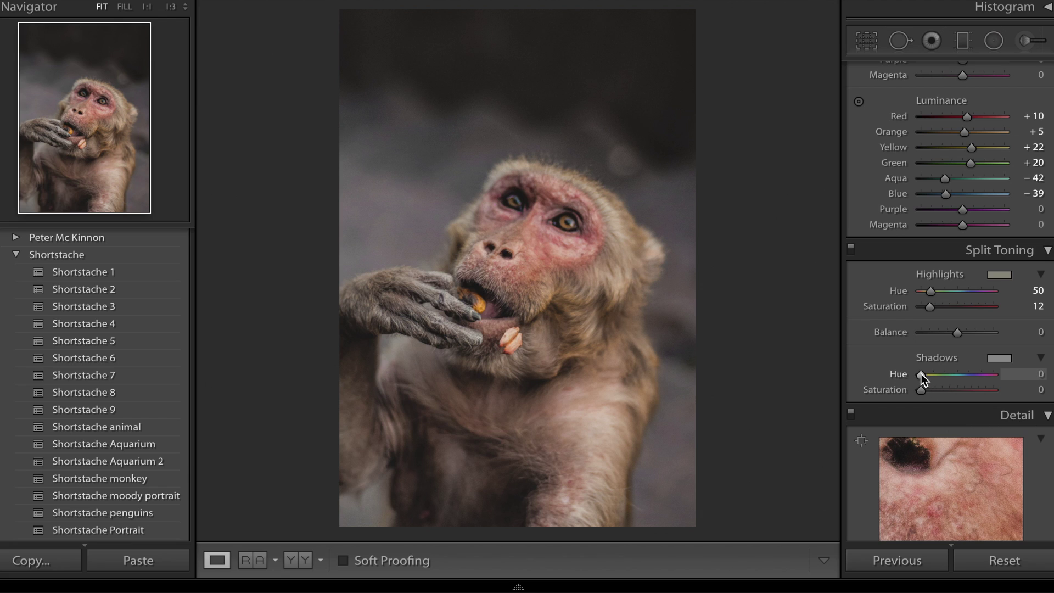
{"action": "left_click", "coordinate": [1035, 374]}
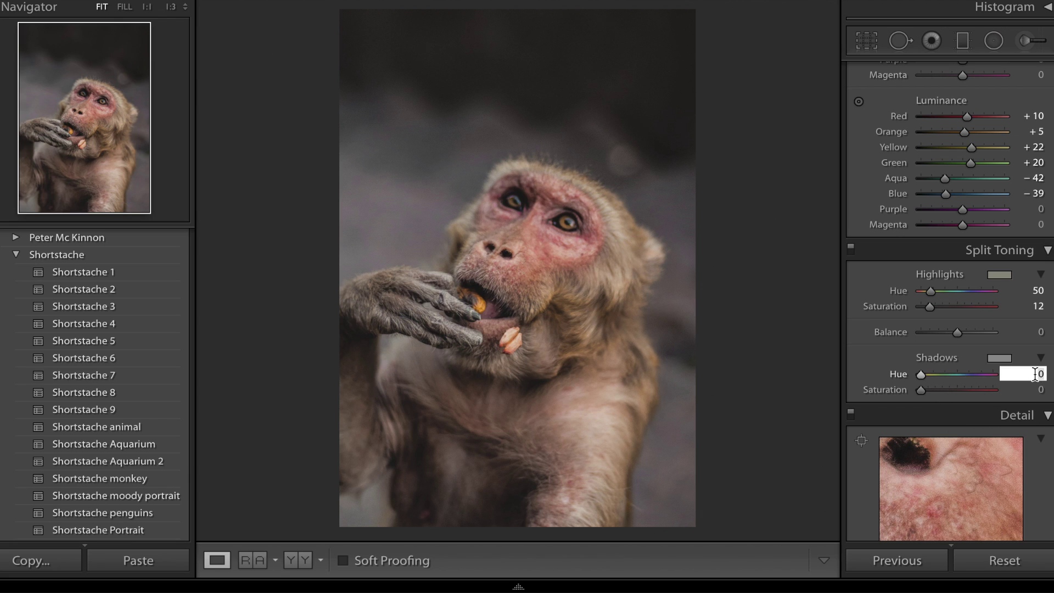
{"action": "type", "text": "180"}
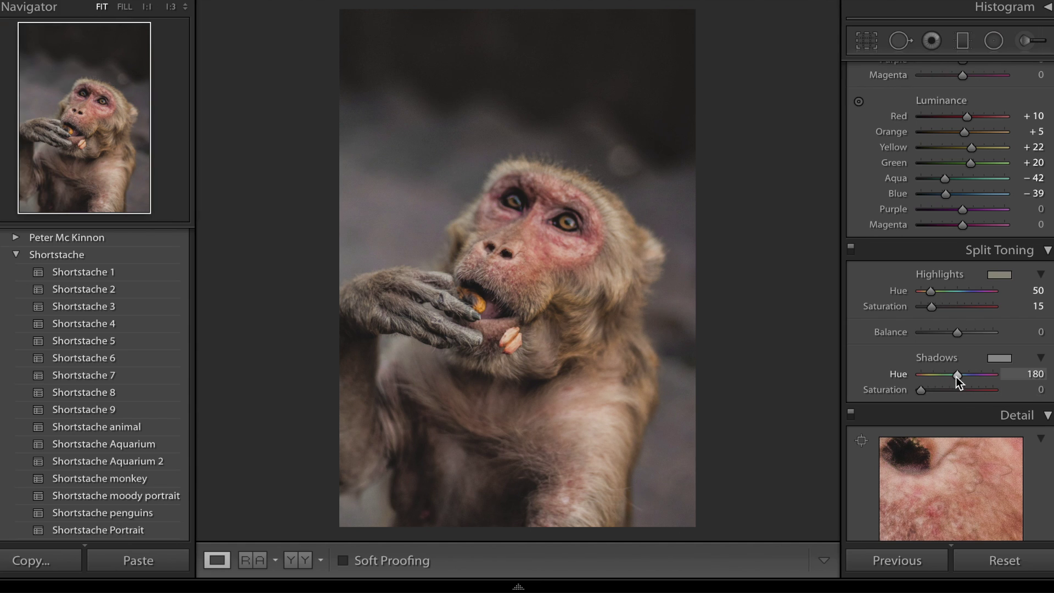
{"action": "key", "text": "alt"}
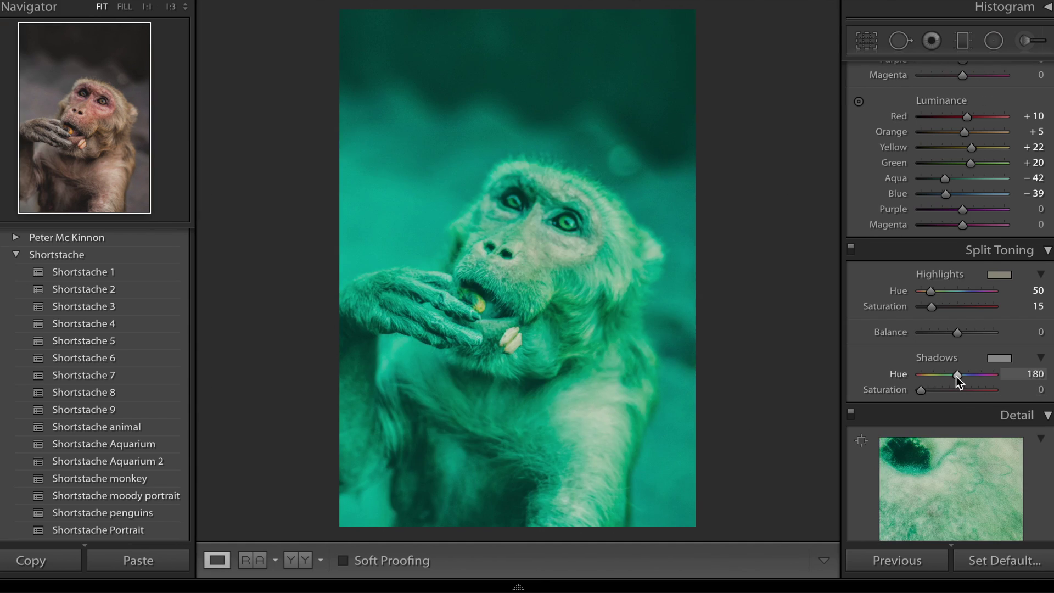
{"action": "left_click_drag", "start_coordinate": [956, 377], "coordinate": [956, 377]}
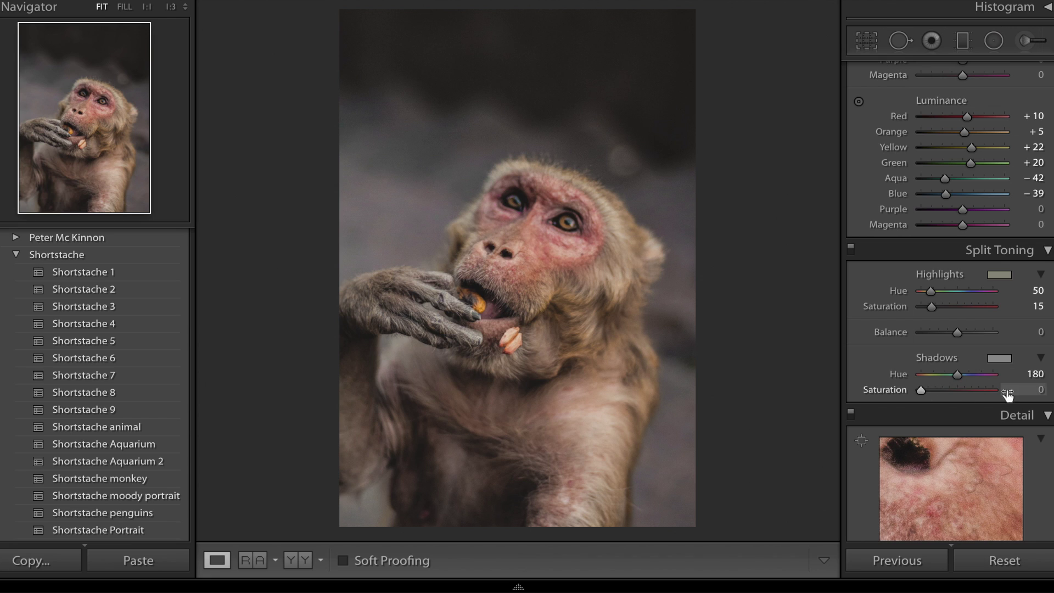
- Set the Split Toning shadows Saturation to 5, then try shifting the shadows Hue and undo that shift
{"action": "left_click", "coordinate": [1042, 389]}
{"action": "type", "text": "5"}
{"action": "key", "text": "Return"}
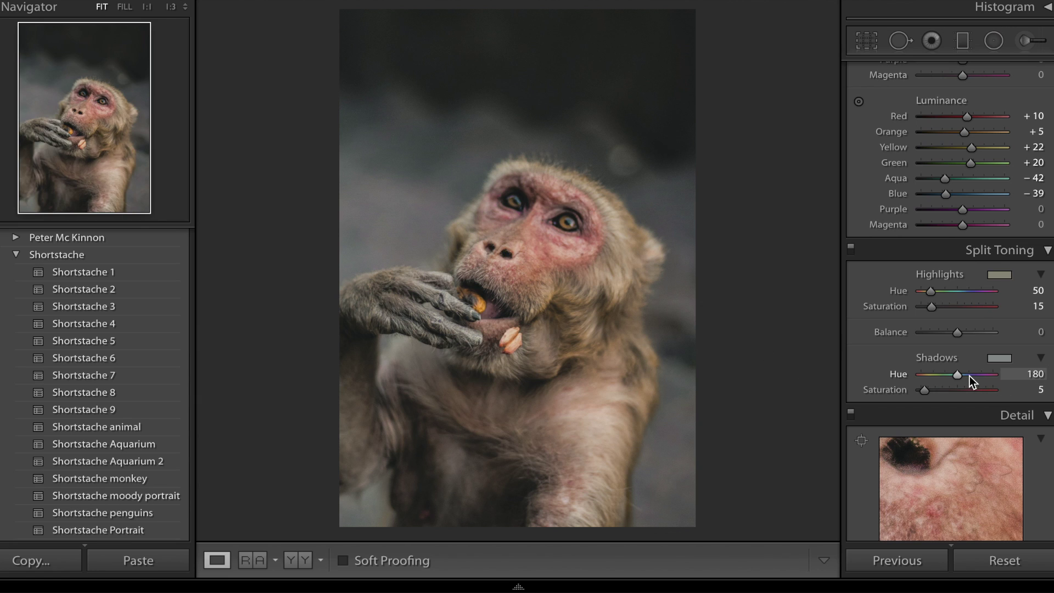
{"action": "left_click_drag", "start_coordinate": [960, 377], "coordinate": [967, 377]}
{"action": "key", "text": "ctrl+z"}
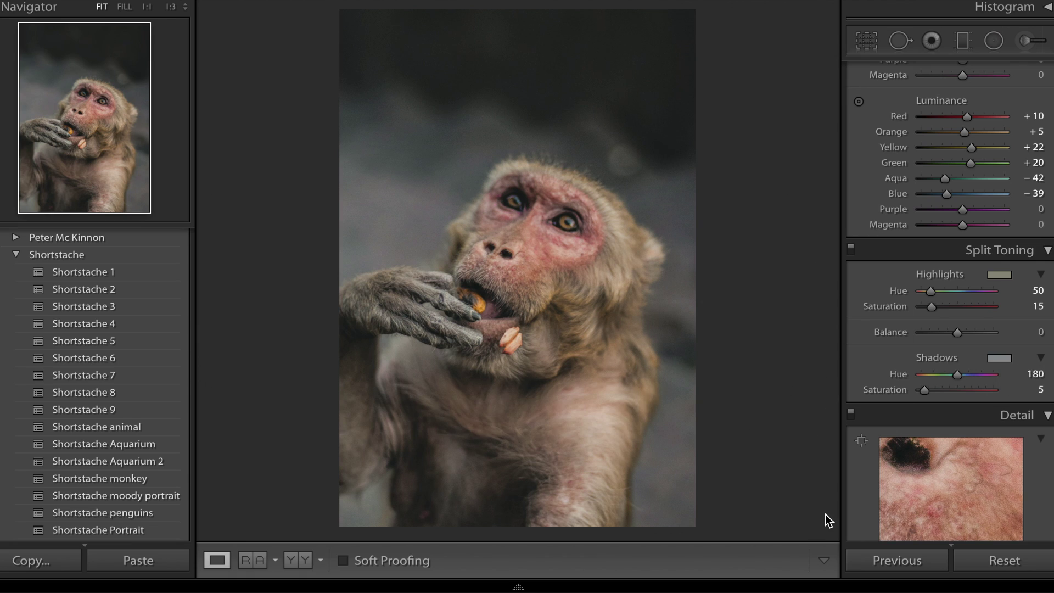
- Set the Sharpening Amount to 26 and Noise Reduction Luminance to 25, and compare the photo with its unedited version
{"action": "scroll", "coordinate": [924, 489], "scroll_direction": "down", "scroll_amount": 5}
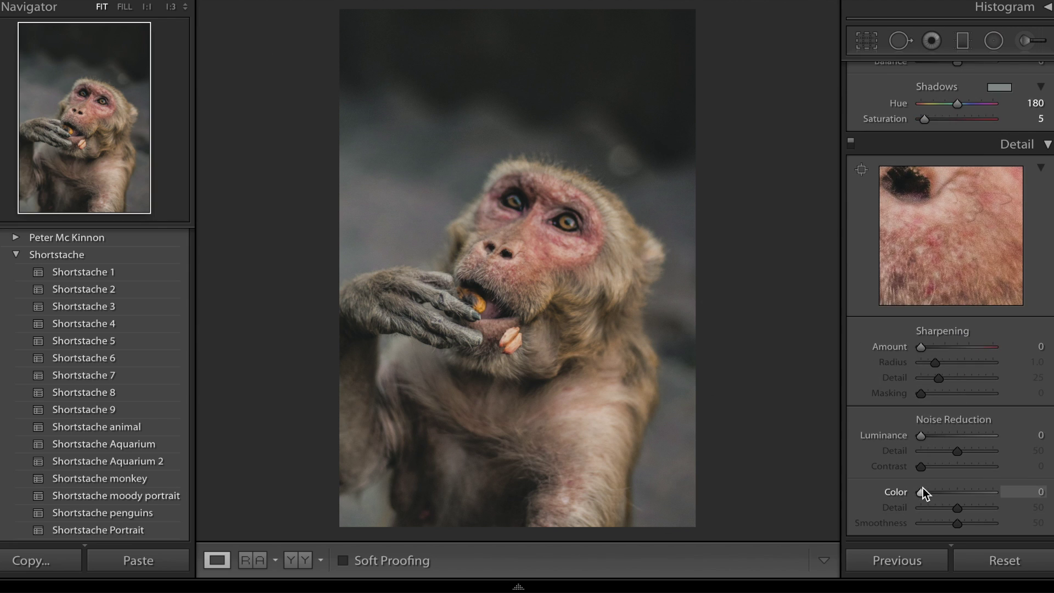
{"action": "left_click", "coordinate": [934, 349]}
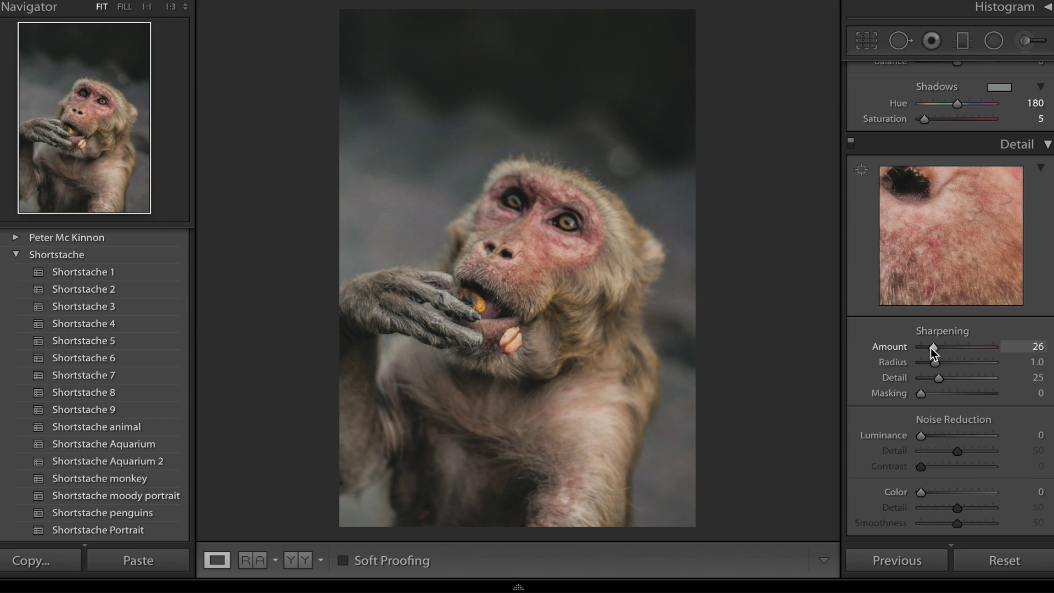
{"action": "left_click", "coordinate": [942, 436]}
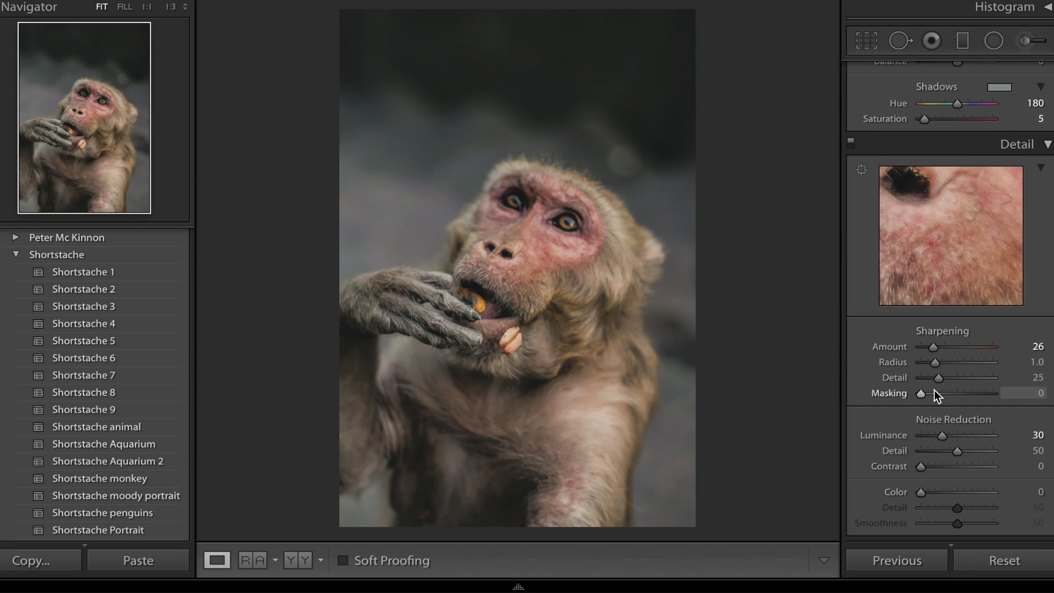
{"action": "left_click", "coordinate": [1038, 435]}
{"action": "type", "text": "2"}
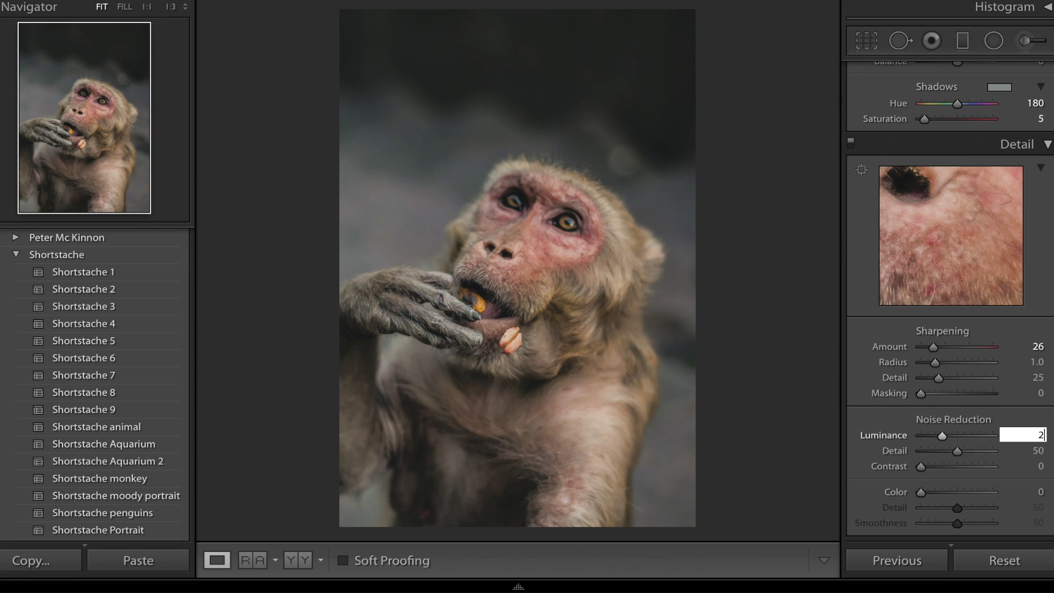
{"action": "type", "text": "5"}
{"action": "key", "text": "Return"}
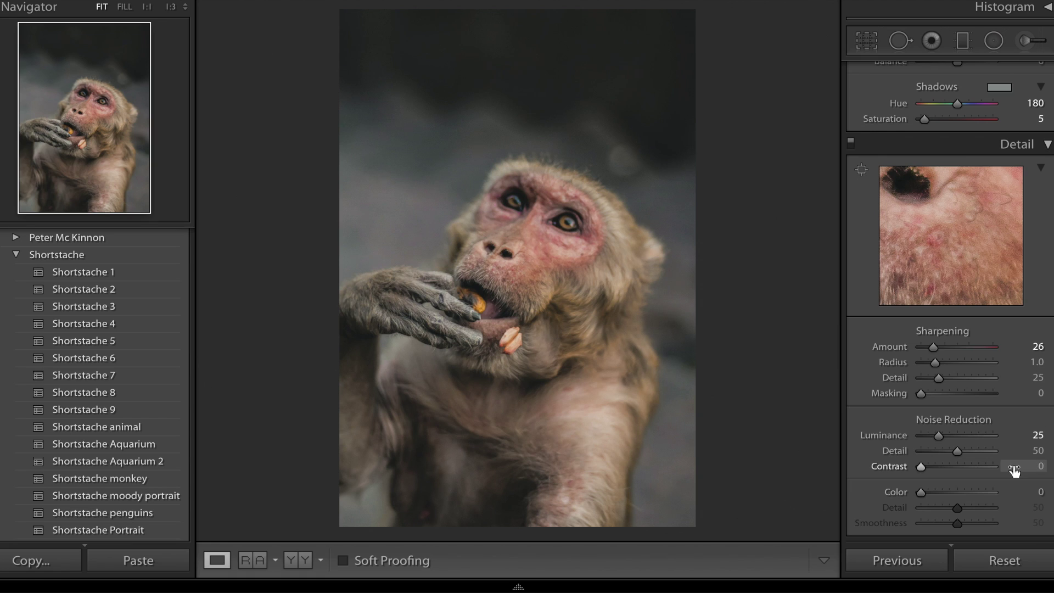
{"action": "key", "text": "backslash"}
{"action": "key", "text": "backslash"}
{"action": "key", "text": "backslash"}
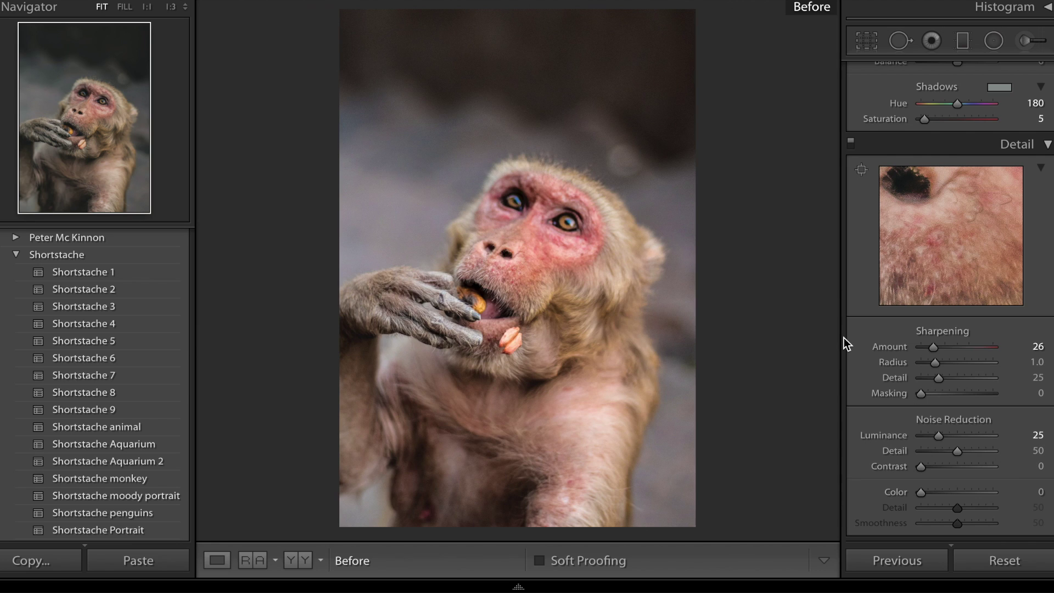
{"action": "key", "text": "backslash"}
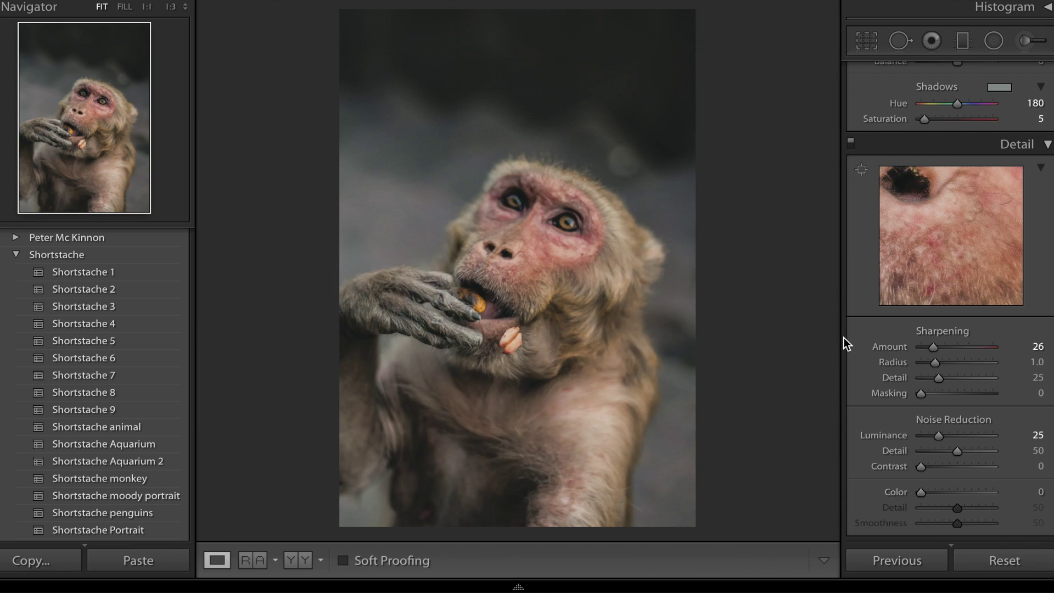
- Add a dark Highlight Priority post-crop vignette with an Amount of -12
{"action": "scroll", "coordinate": [983, 354], "scroll_direction": "down", "scroll_amount": 10}
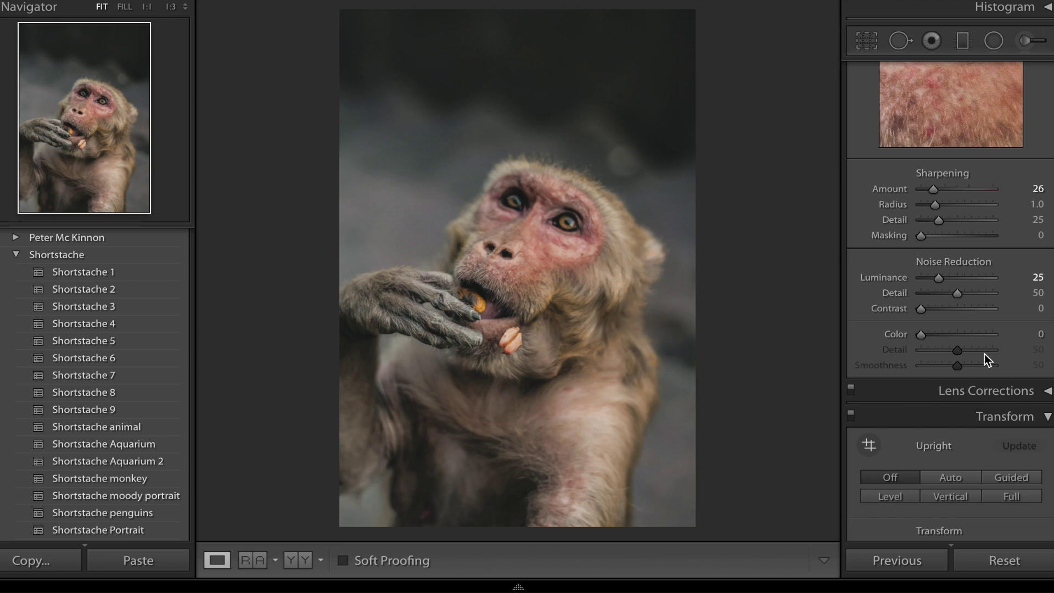
{"action": "scroll", "coordinate": [966, 384], "scroll_direction": "down", "scroll_amount": 8}
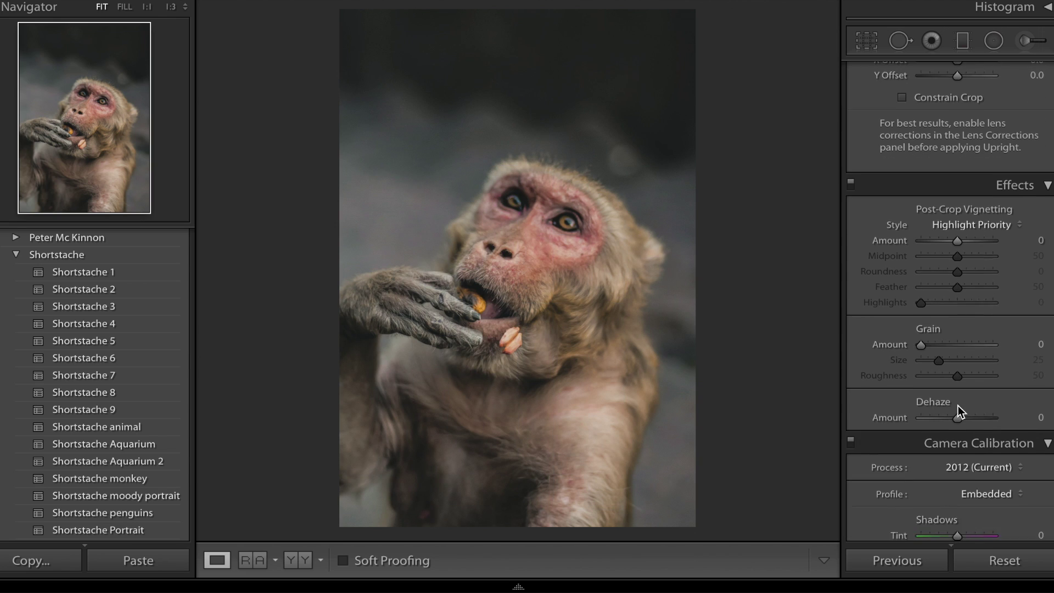
{"action": "scroll", "coordinate": [930, 479], "scroll_direction": "down", "scroll_amount": 5}
{"action": "scroll", "coordinate": [930, 480], "scroll_direction": "up", "scroll_amount": 5}
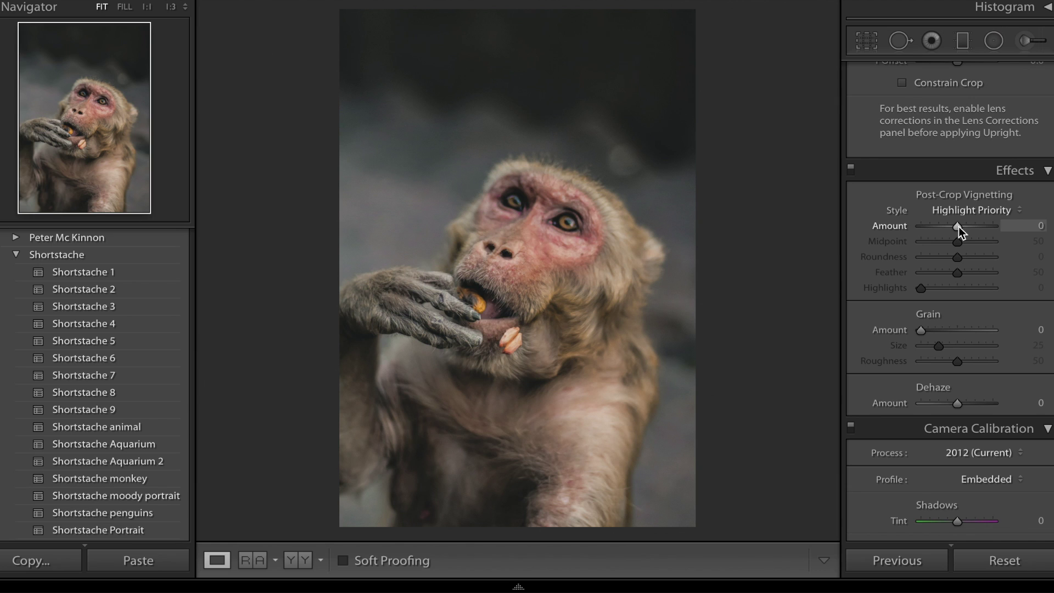
{"action": "left_click_drag", "start_coordinate": [959, 226], "coordinate": [950, 228]}
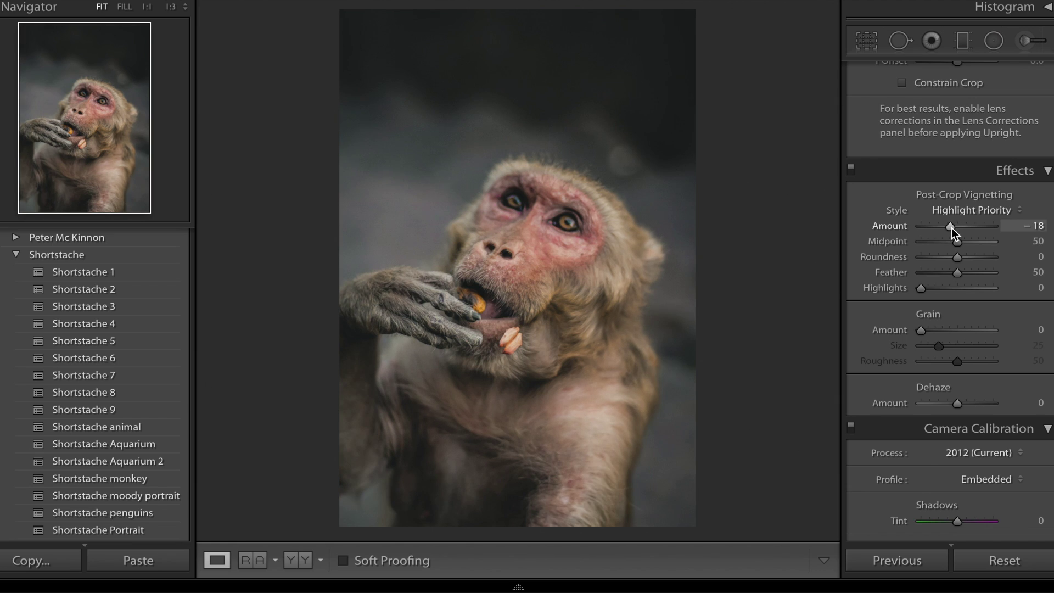
{"action": "left_click", "coordinate": [1037, 228]}
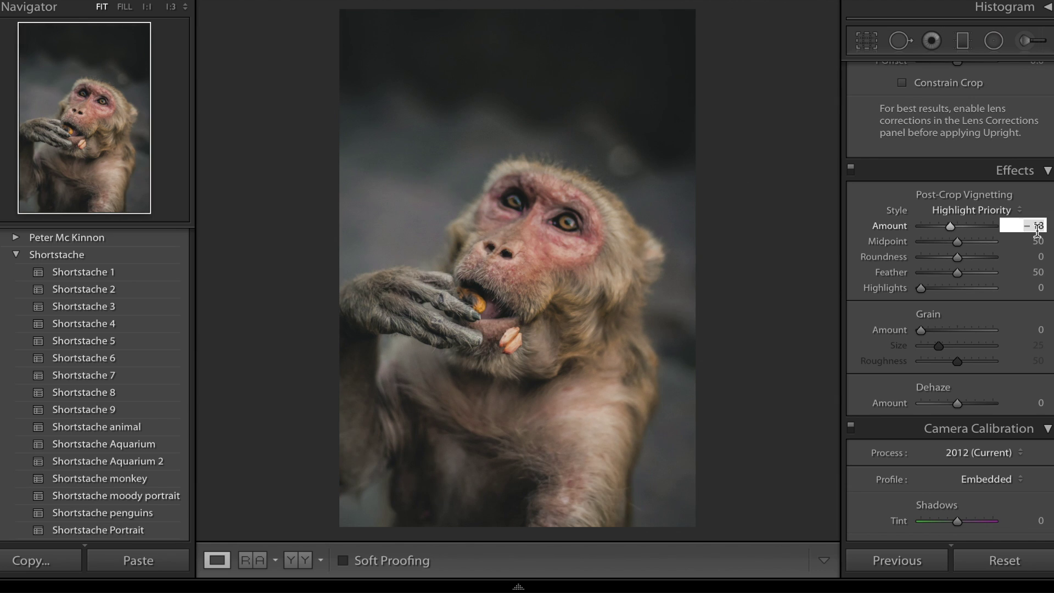
{"action": "type", "text": "-12"}
{"action": "key", "text": "Return"}
- Set the Camera Calibration Red Primary Hue to +17 and Saturation to +10
{"action": "scroll", "coordinate": [884, 370], "scroll_direction": "down", "scroll_amount": 3}
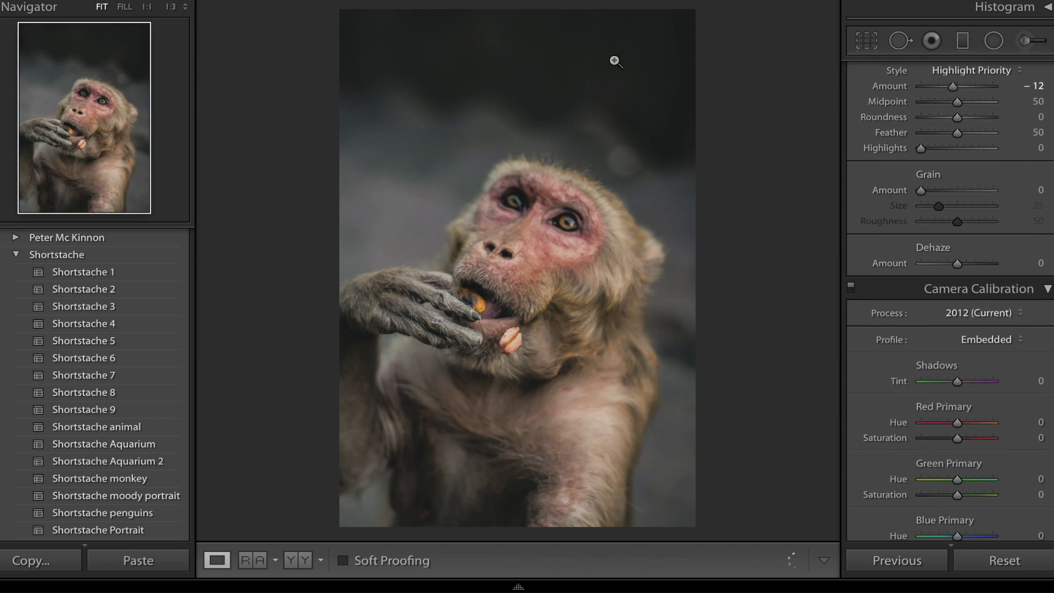
{"action": "scroll", "coordinate": [944, 451], "scroll_direction": "down", "scroll_amount": 2}
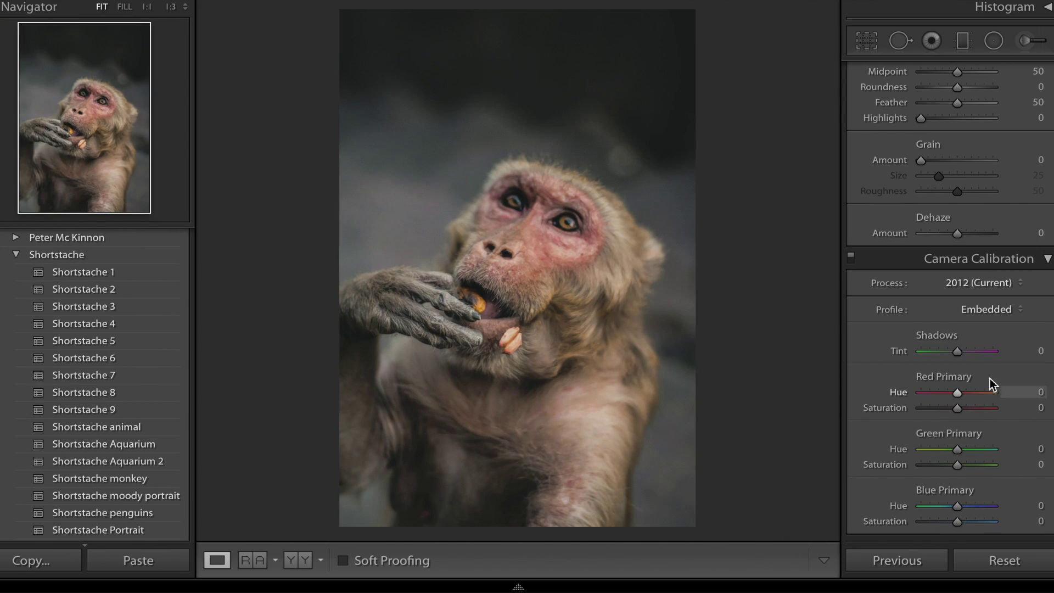
{"action": "left_click", "coordinate": [1028, 392]}
{"action": "type", "text": "17"}
{"action": "key", "text": "Return"}
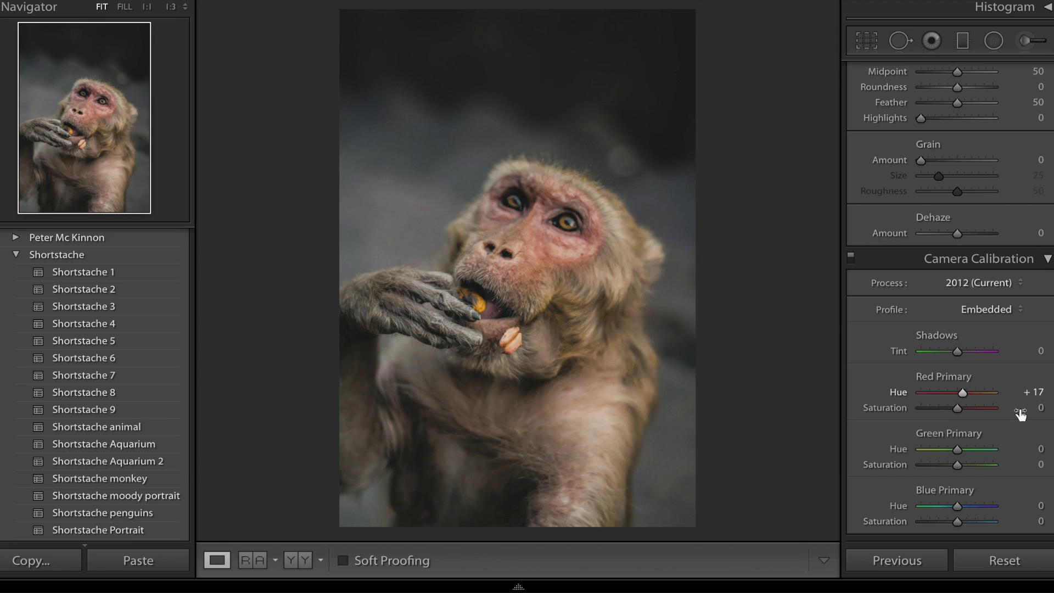
{"action": "left_click", "coordinate": [1035, 407]}
{"action": "type", "text": "10"}
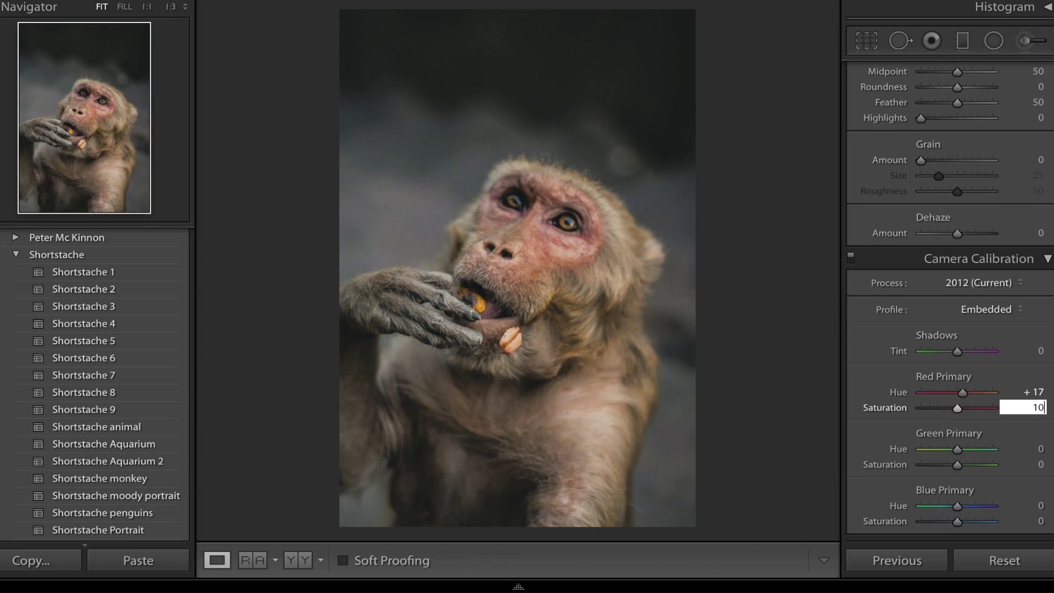
{"action": "key", "text": "Return"}
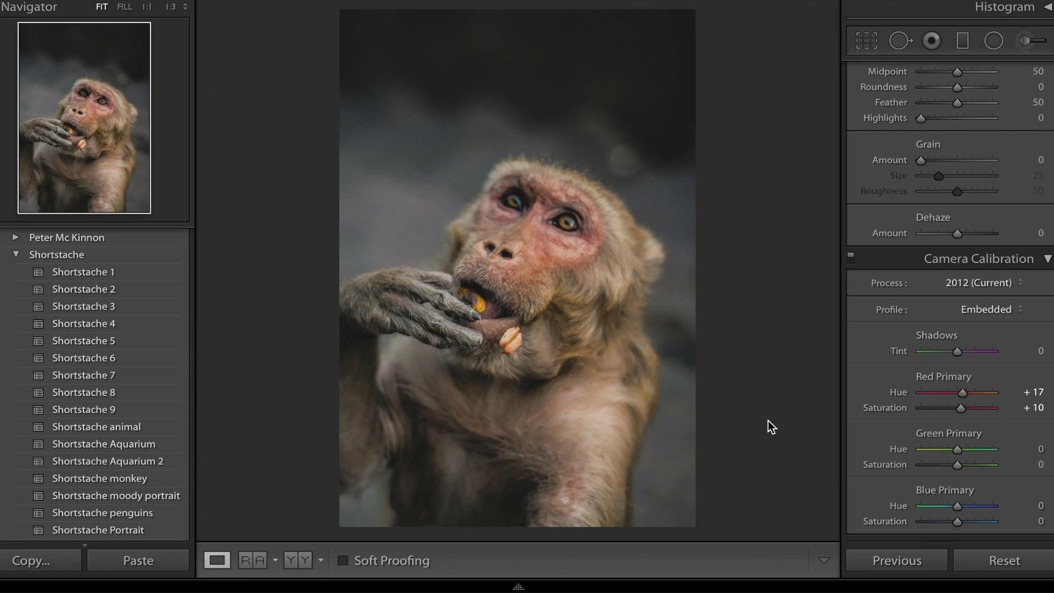
- Set the Camera Calibration Green Primary Hue to +7, and the Blue Primary Hue to -15 and Saturation to -5
{"action": "left_click", "coordinate": [1039, 449]}
{"action": "type", "text": "7"}
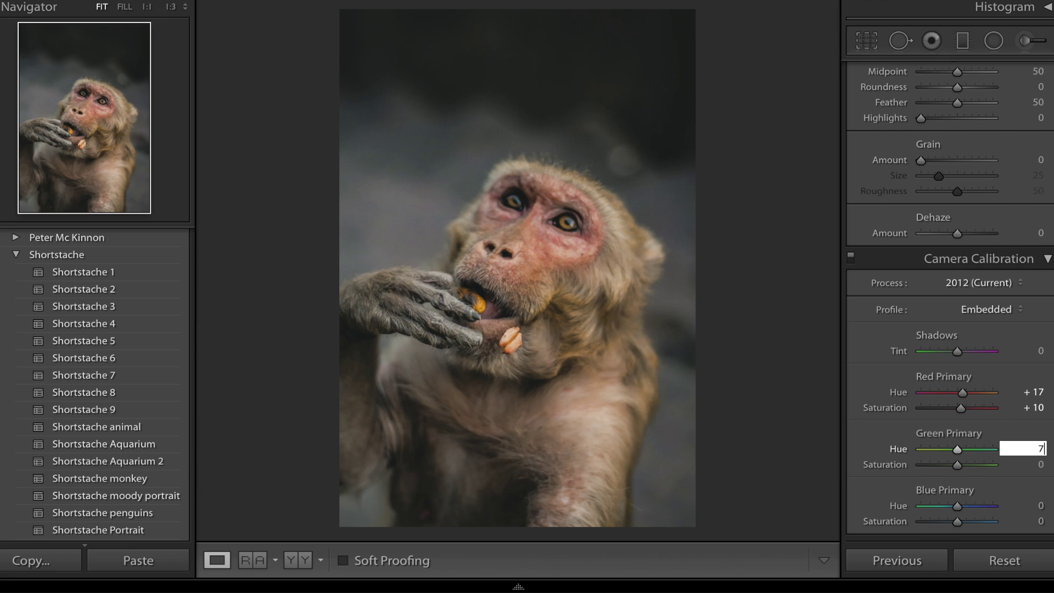
{"action": "left_click", "coordinate": [1040, 504]}
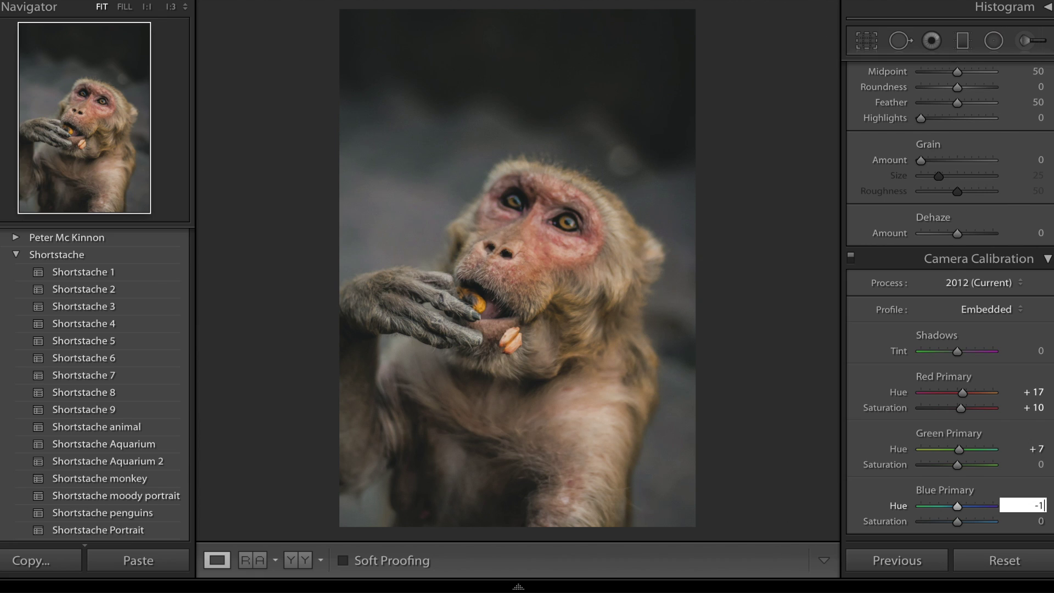
{"action": "type", "text": "-15"}
{"action": "left_click", "coordinate": [1040, 522]}
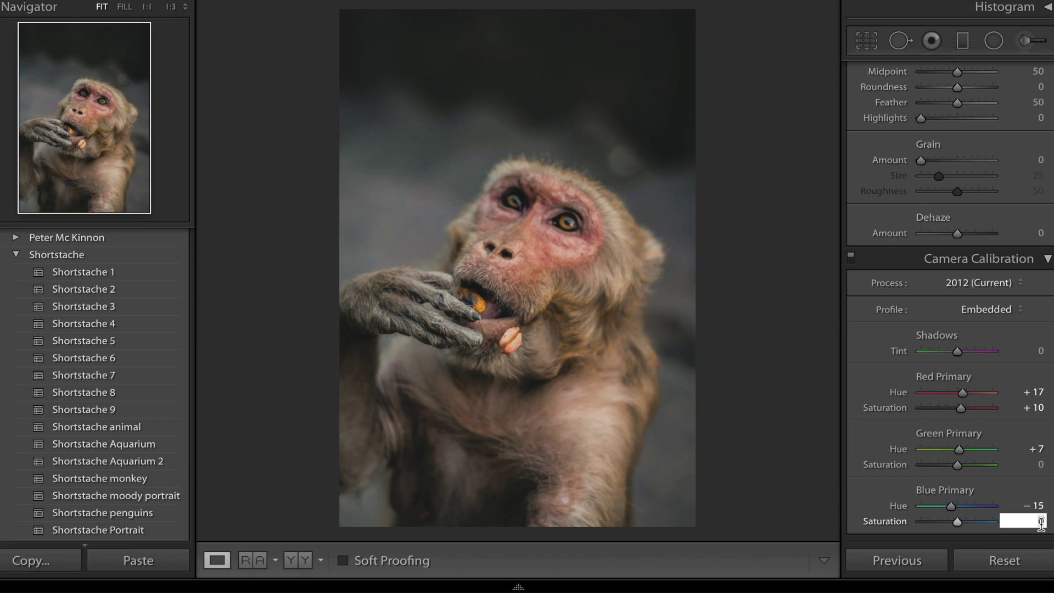
{"action": "type", "text": "-5"}
{"action": "key", "text": "Return"}
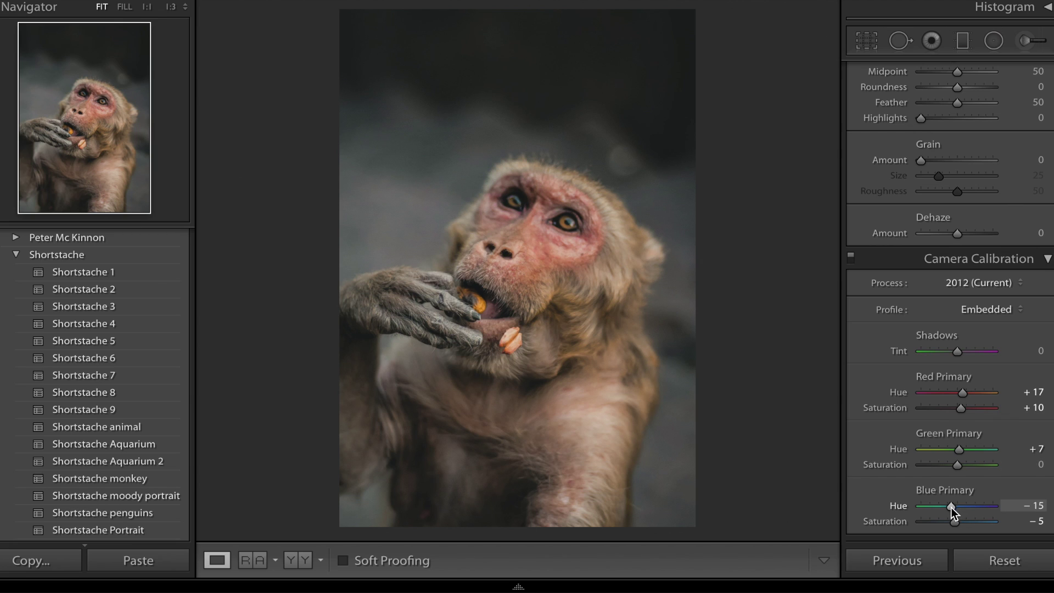
- Reset the Blue Primary Hue after previewing it at -100, and compare the photo with its unedited version
{"action": "left_click_drag", "start_coordinate": [951, 507], "coordinate": [894, 431]}
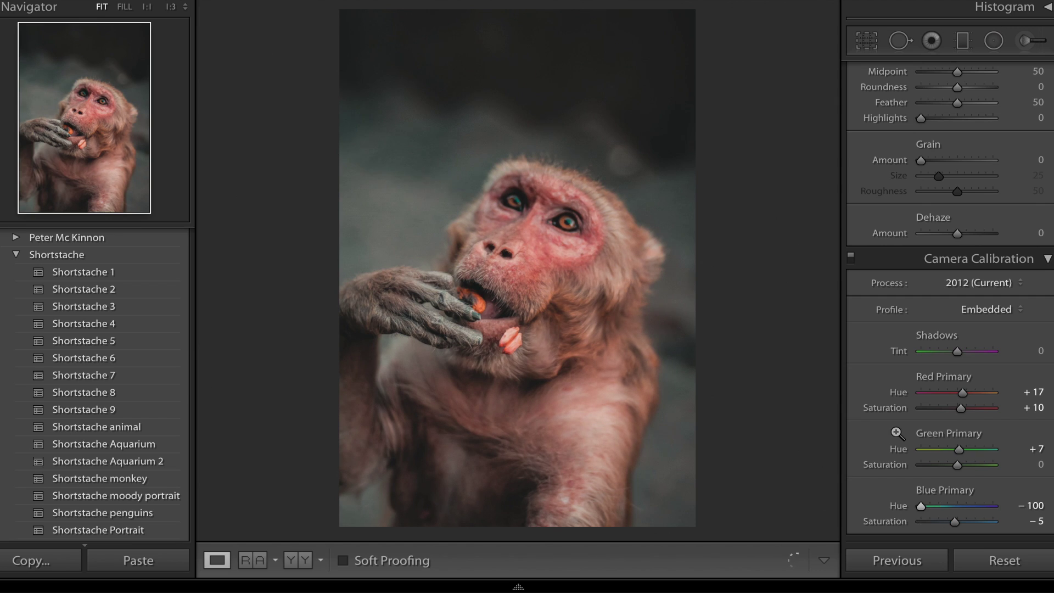
{"action": "double_click", "coordinate": [897, 507]}
{"action": "key", "text": "backslash"}
{"action": "key", "text": "backslash"}
{"action": "key", "text": "backslash"}
{"action": "key", "text": "backslash"}
{"action": "key", "text": "backslash"}
{"action": "key", "text": "backslash"}
- Paint the monkey's lower body and arm using a size 15 Adjustment Brush with Exposure -0.77 and Clarity 43
{"action": "left_click", "coordinate": [1025, 41]}
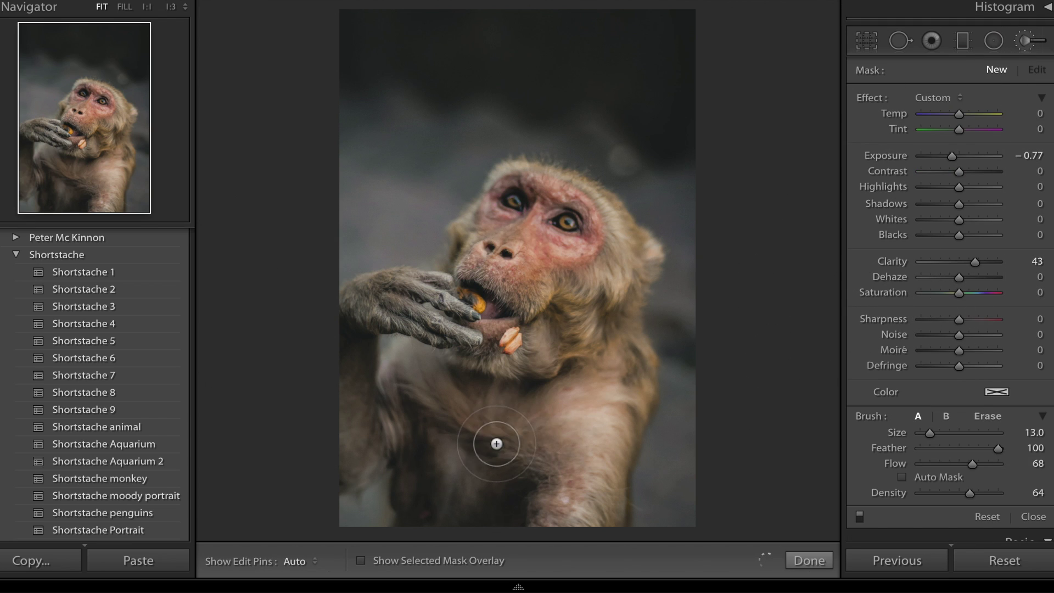
{"action": "key", "text": "bracketright"}
{"action": "key", "text": "bracketright"}
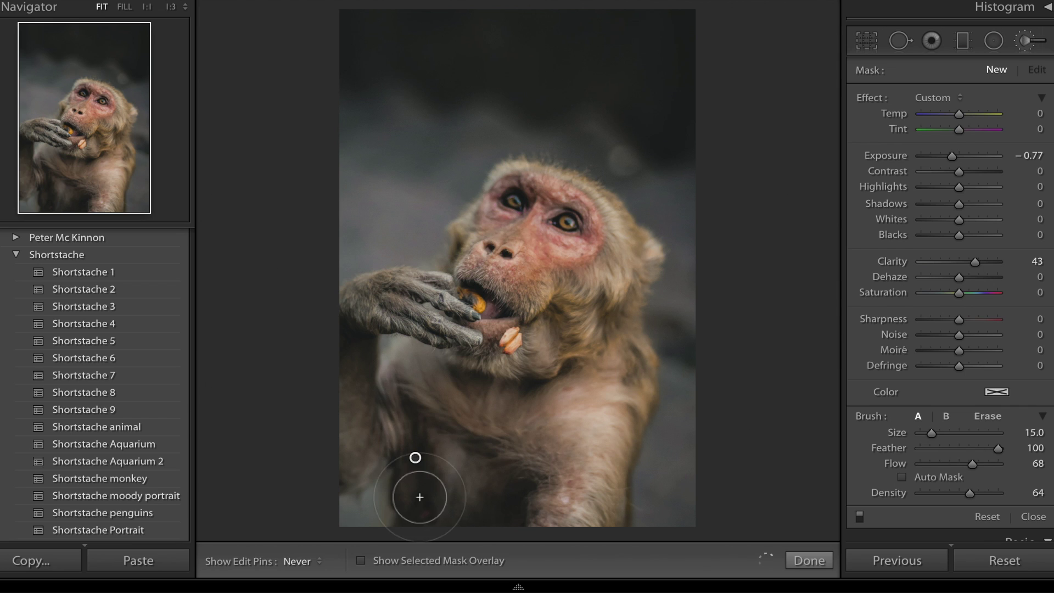
{"action": "key", "text": "h"}
{"action": "mouse_move", "coordinate": [415, 458]}
{"action": "left_mouse_down"}
{"action": "mouse_move", "coordinate": [348, 341]}
{"action": "mouse_move", "coordinate": [348, 357]}
{"action": "left_mouse_up"}
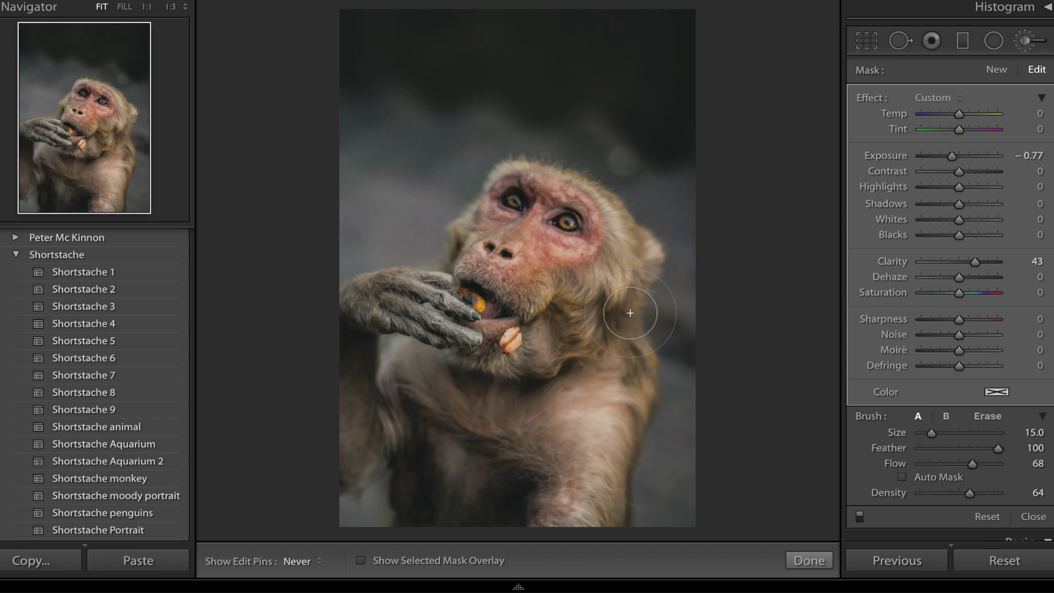
{"action": "key", "text": "h"}
{"action": "scroll", "coordinate": [567, 288], "scroll_direction": "down", "scroll_amount": 7}
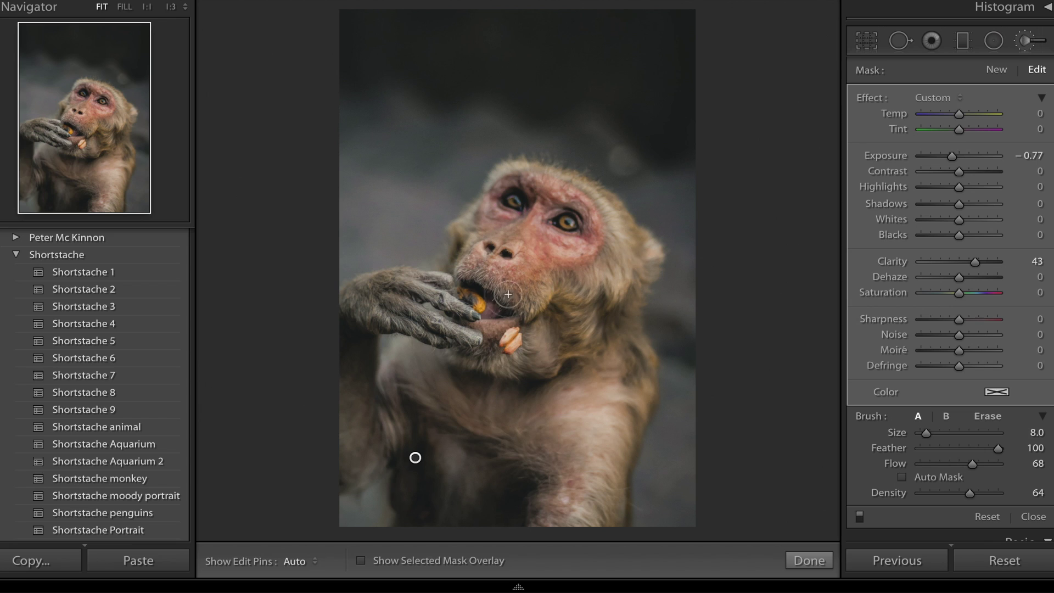
{"action": "key", "text": "h"}
{"action": "key", "text": "h"}
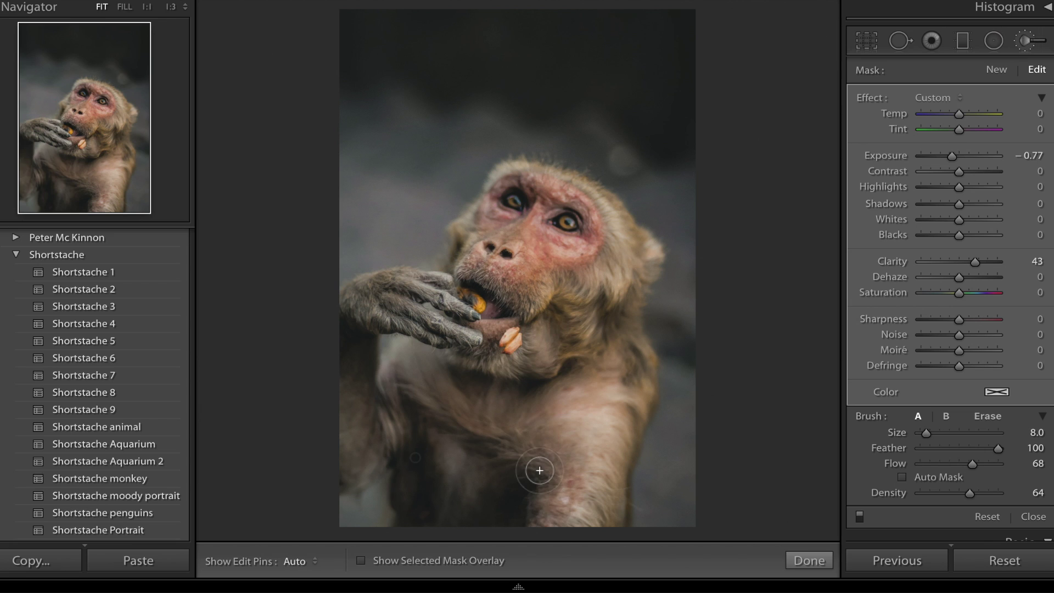
{"action": "key", "text": "h"}
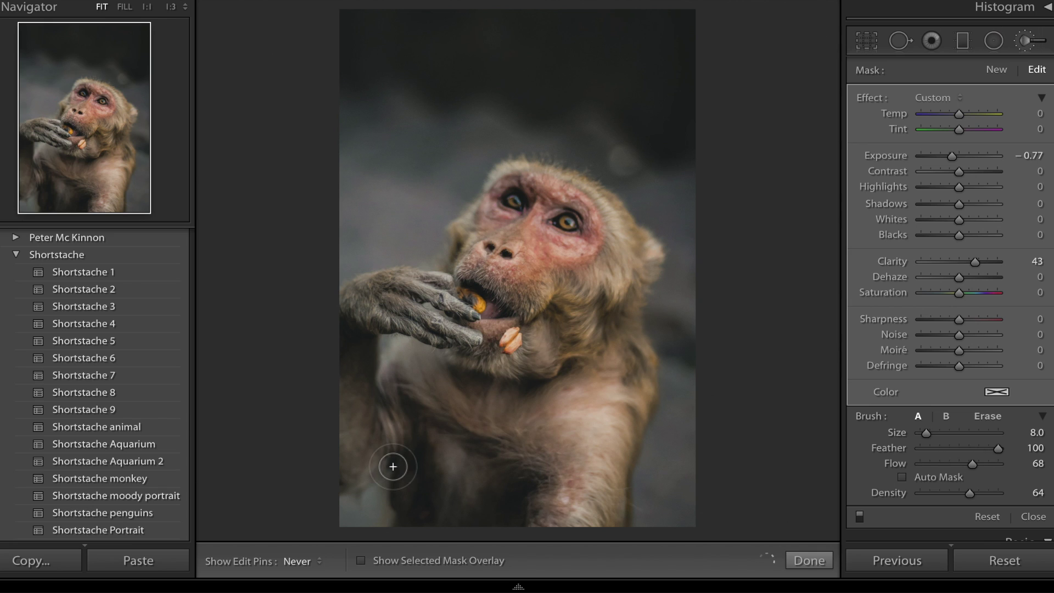
{"action": "key", "text": "h"}
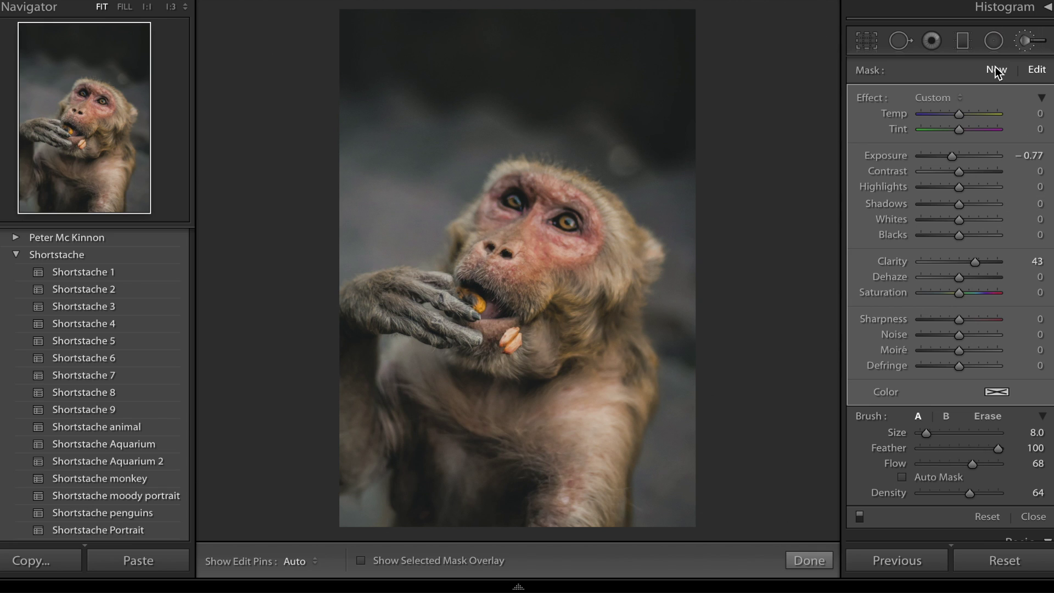
- Paint the monkey's face and hand with a new size 18 Adjustment Brush mask at Exposure 1.18 and Clarity 43
{"action": "left_click", "coordinate": [996, 69]}
{"action": "scroll", "coordinate": [520, 259], "scroll_direction": "up", "scroll_amount": 2}
{"action": "scroll", "coordinate": [520, 258], "scroll_direction": "up", "scroll_amount": 4}
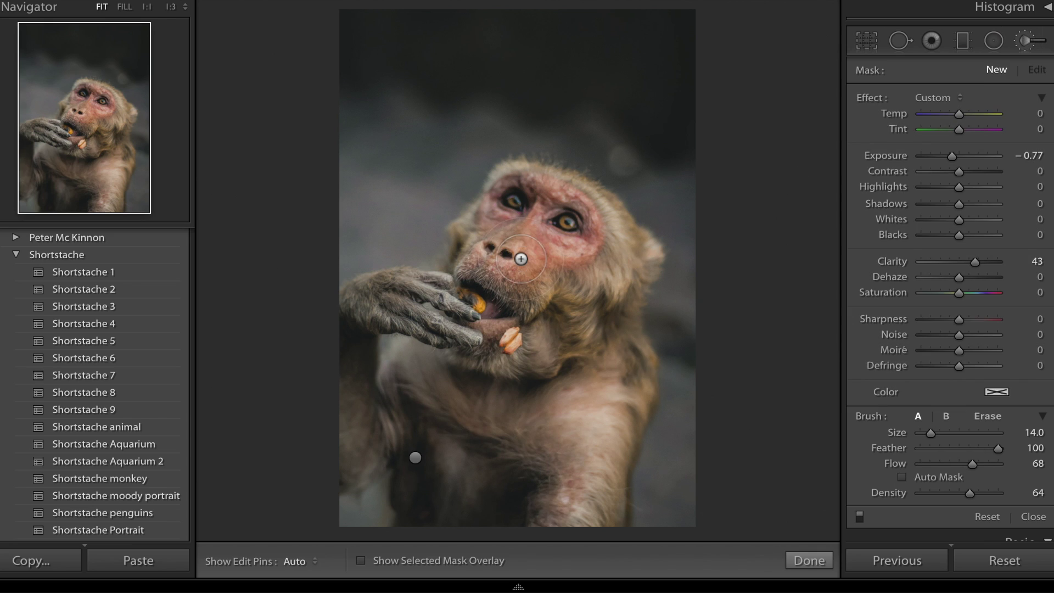
{"action": "double_click", "coordinate": [898, 157]}
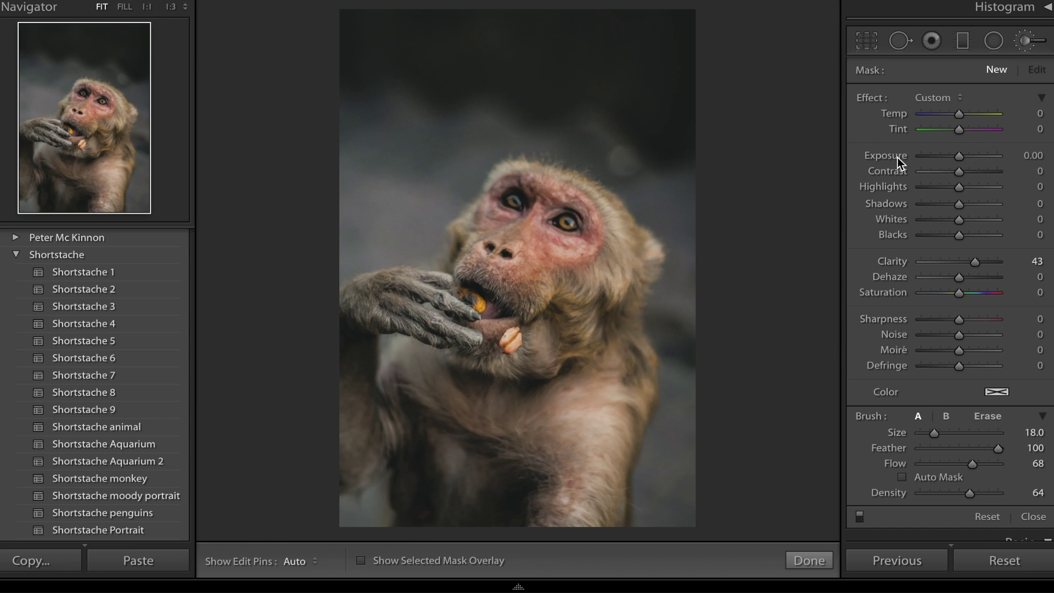
{"action": "left_click", "coordinate": [970, 156]}
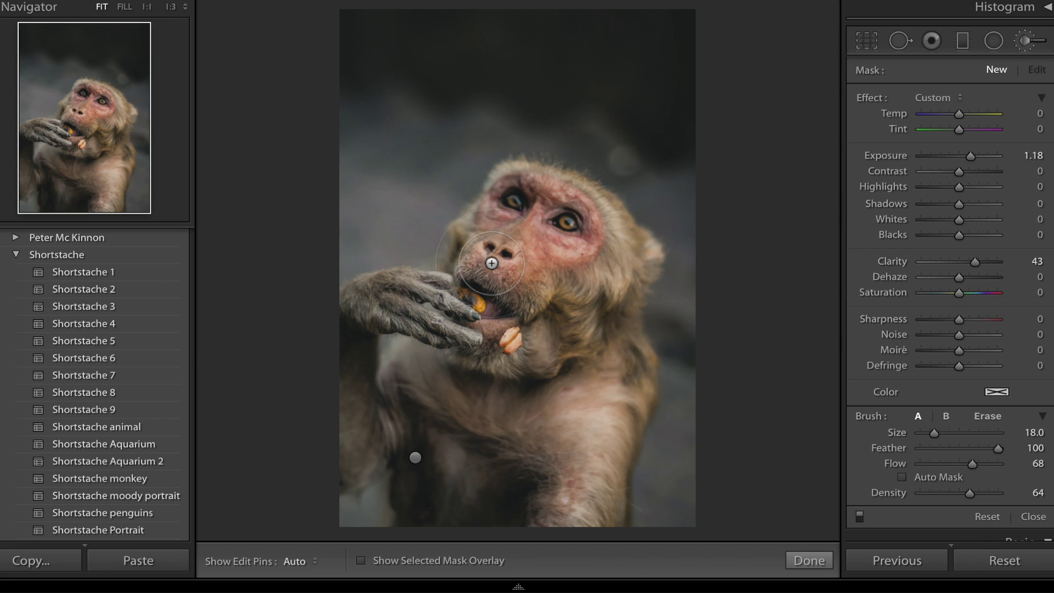
{"action": "key", "text": "h"}
{"action": "left_click_drag", "start_coordinate": [512, 222], "coordinate": [559, 205]}
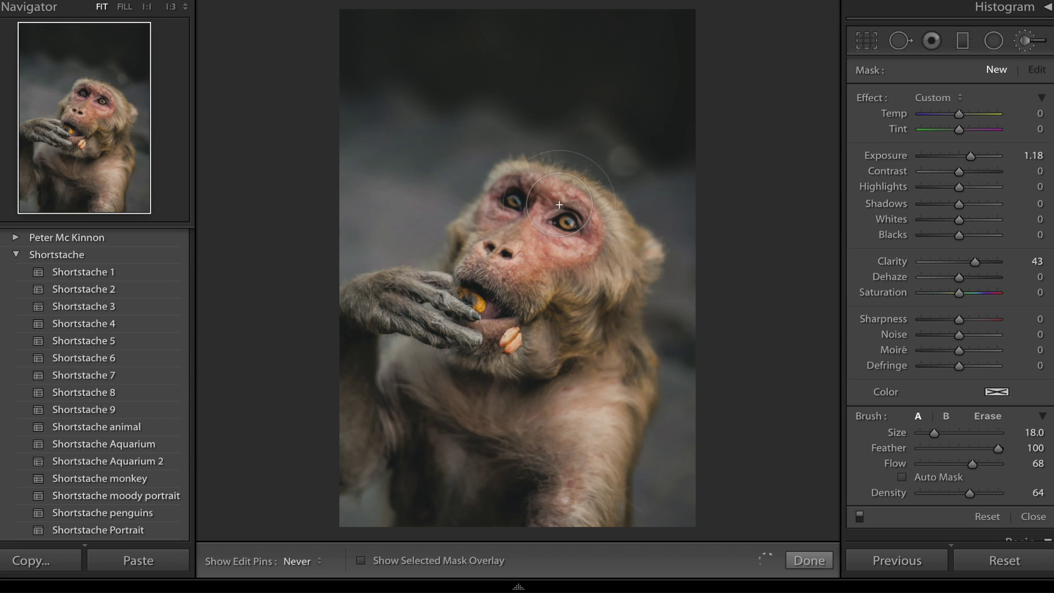
{"action": "left_click", "coordinate": [432, 319]}
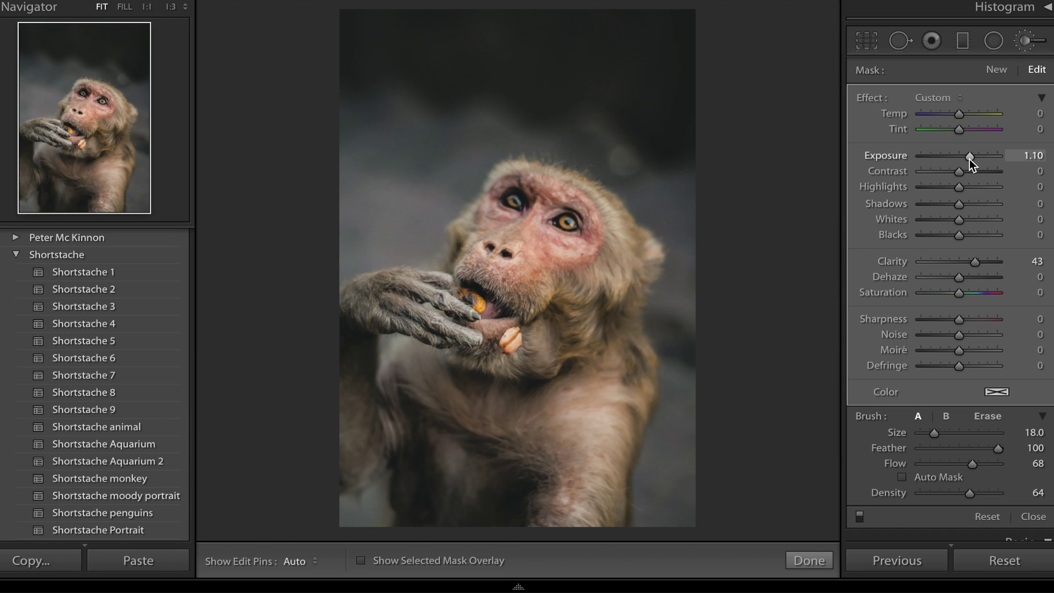
- Set the face mask's Exposure to 0.30 and Sharpness to 24, and finish the brush adjustments
{"action": "left_click_drag", "start_coordinate": [969, 159], "coordinate": [967, 159]}
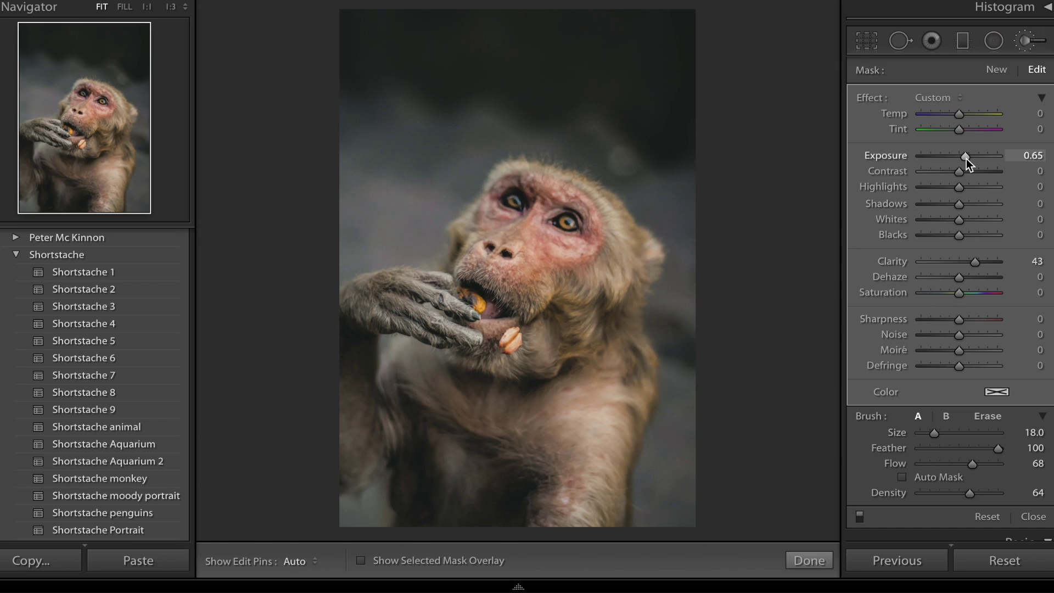
{"action": "left_click", "coordinate": [970, 321]}
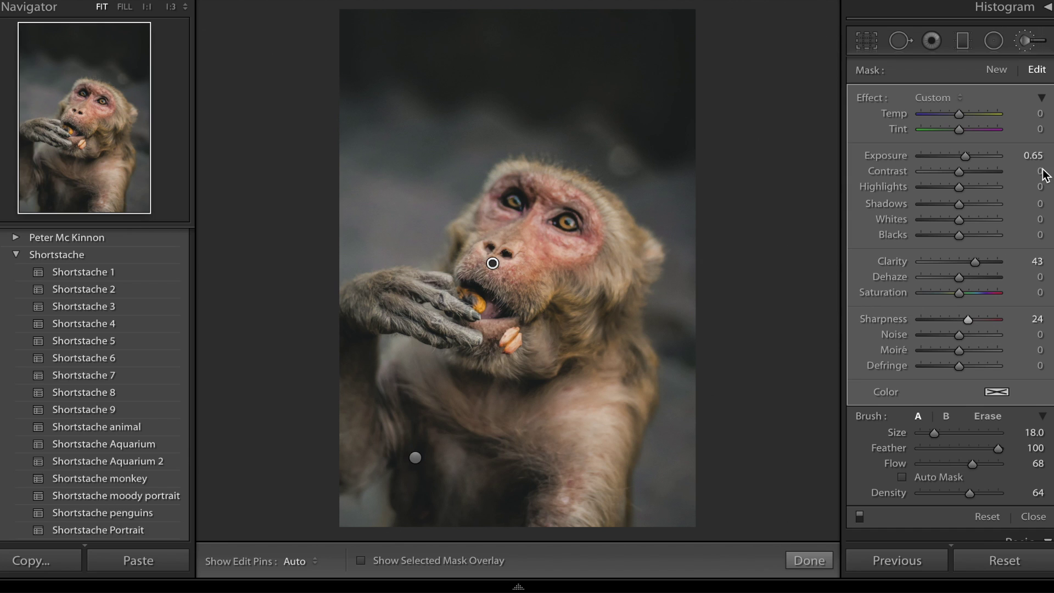
{"action": "left_click", "coordinate": [1031, 156]}
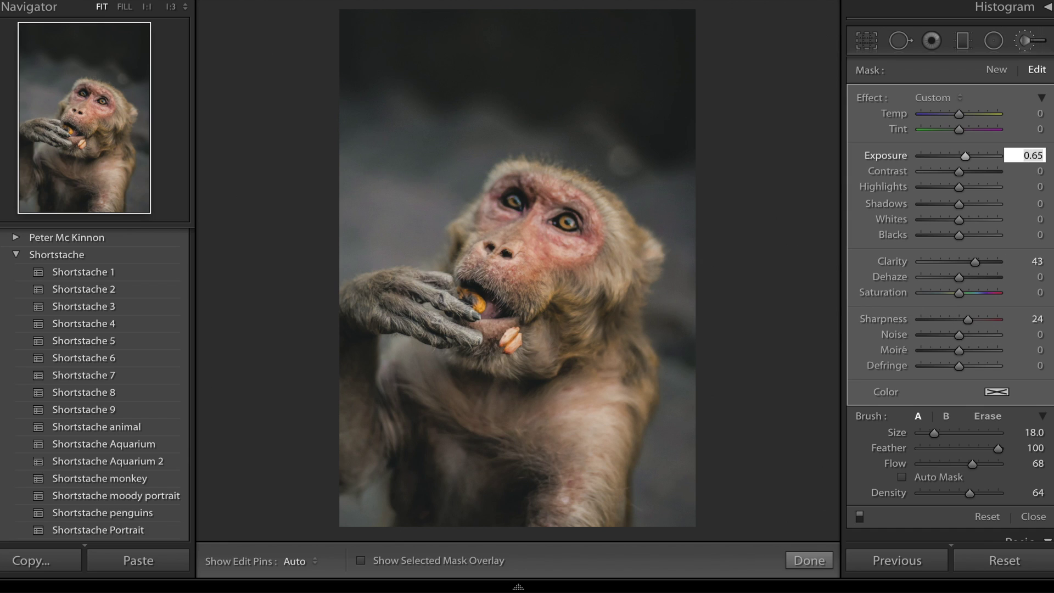
{"action": "type", "text": "0.3"}
{"action": "key", "text": "Return"}
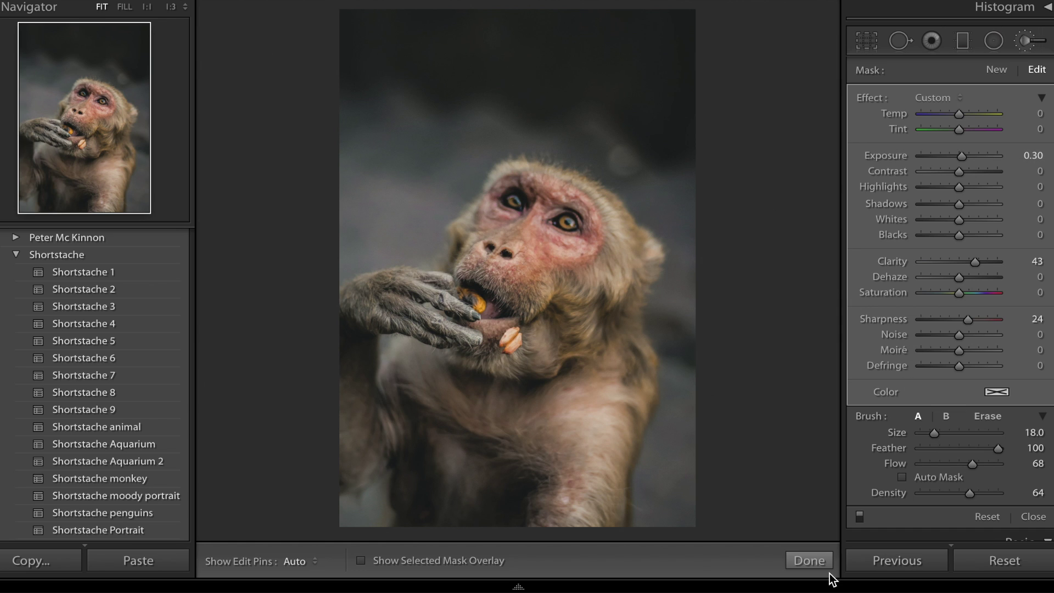
{"action": "left_click", "coordinate": [814, 562]}
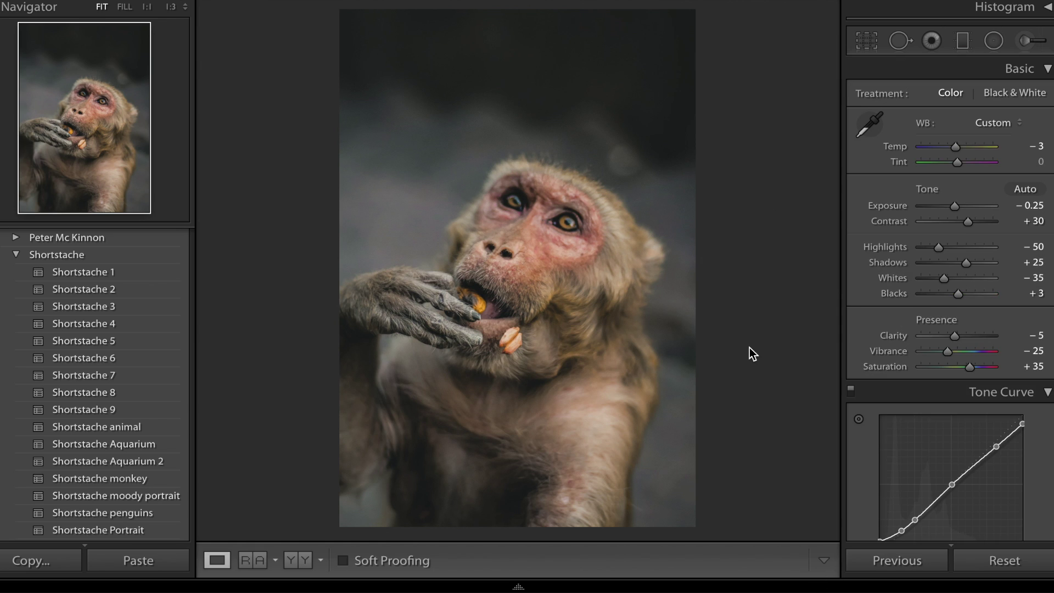
- Compare the edited monkey photo with its unedited version several times, ending on the edited version
{"action": "key", "text": "backslash"}
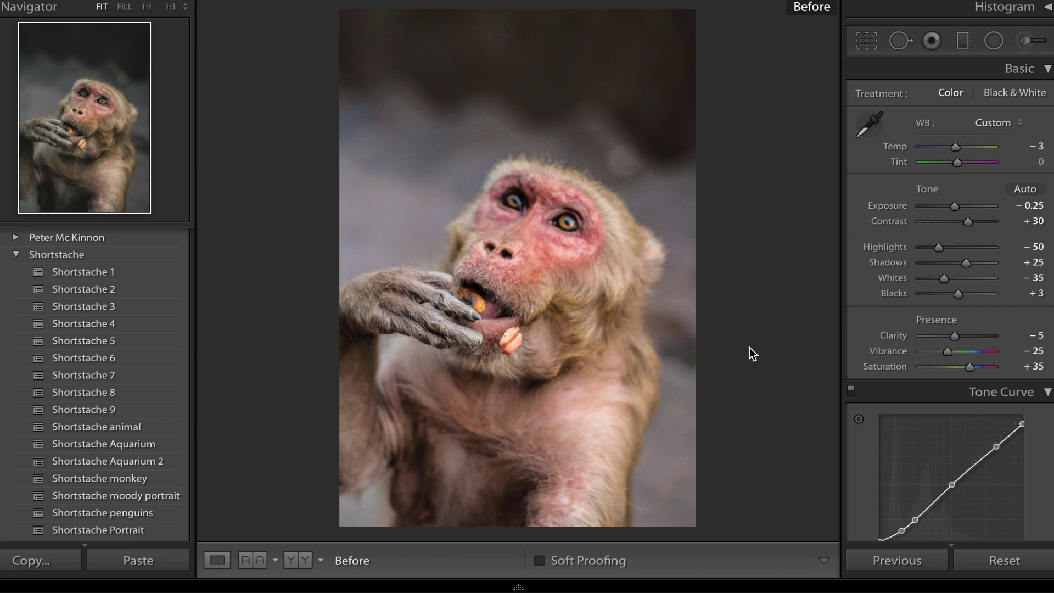
{"action": "key", "text": "backslash"}
{"action": "key", "text": "backslash"}
{"action": "key", "text": "backslash"}
{"action": "key", "text": "backslash"}
{"action": "key", "text": "backslash"}
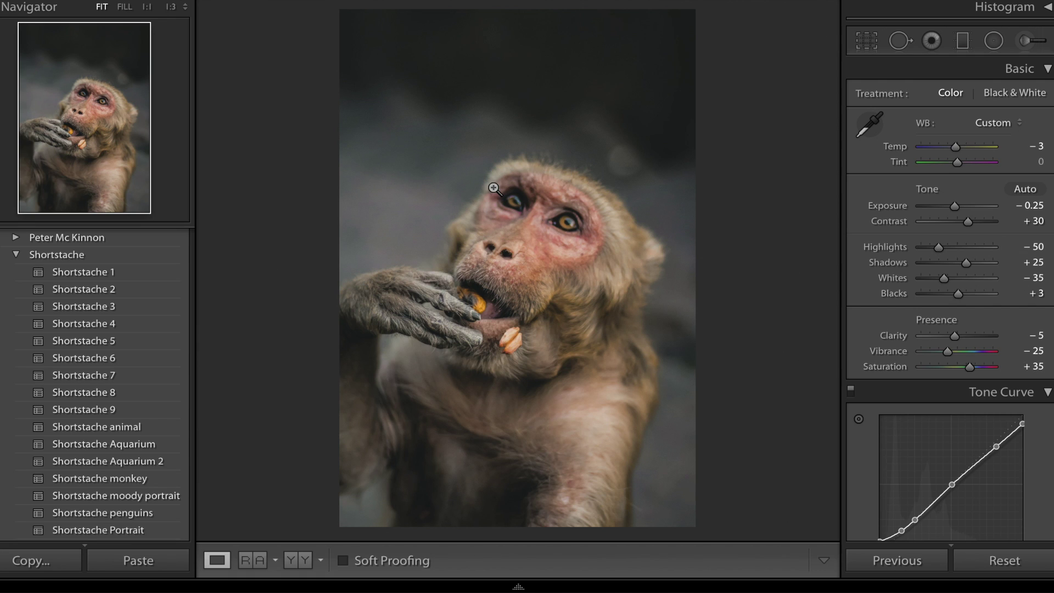
- Try the Shortstache animal preset on the monkey photo and undo it
{"action": "left_click", "coordinate": [146, 426]}
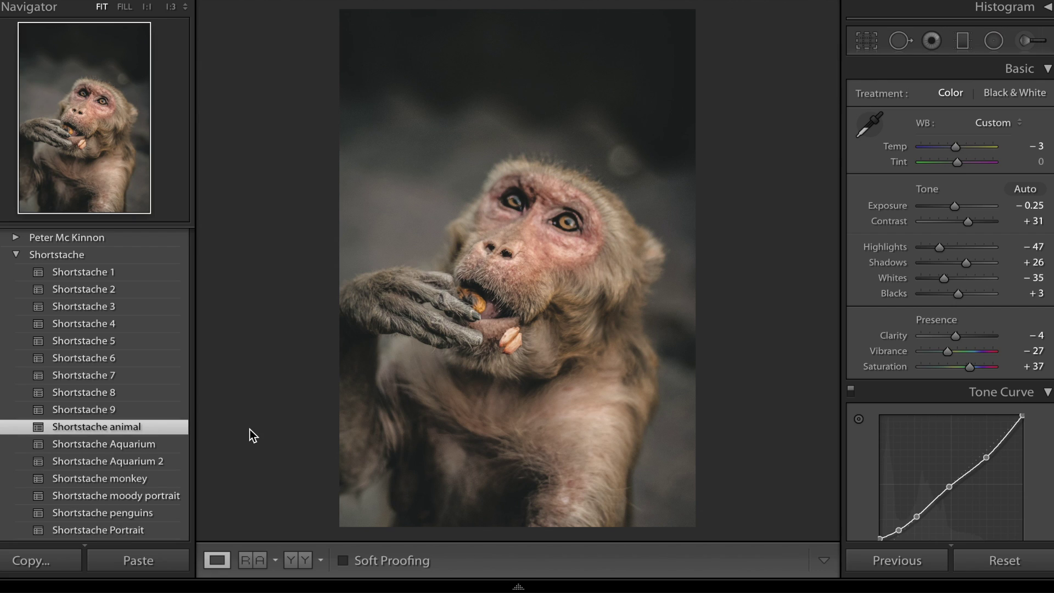
{"action": "key", "text": "ctrl+z"}
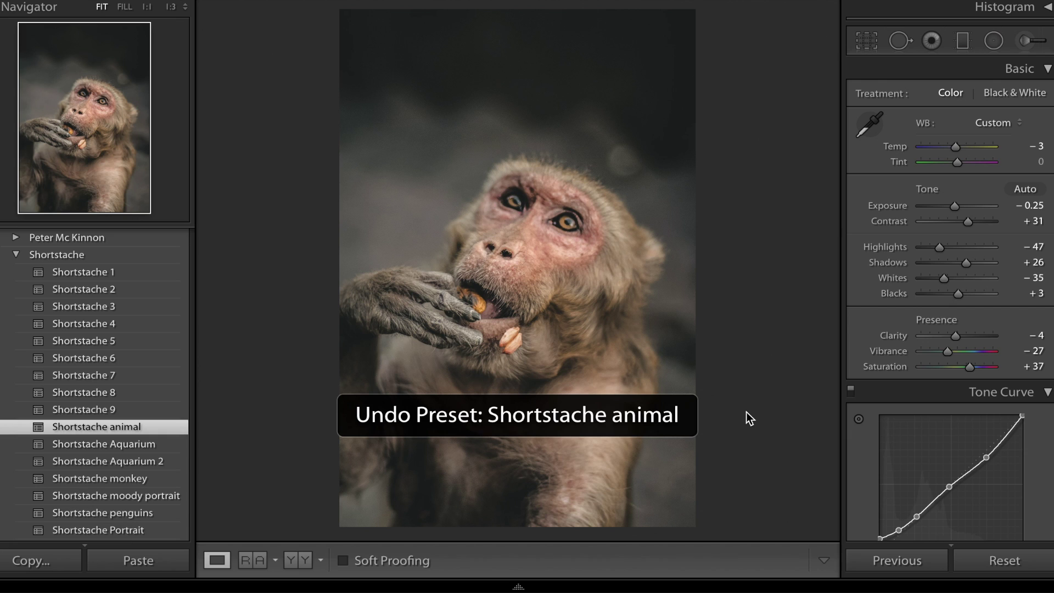